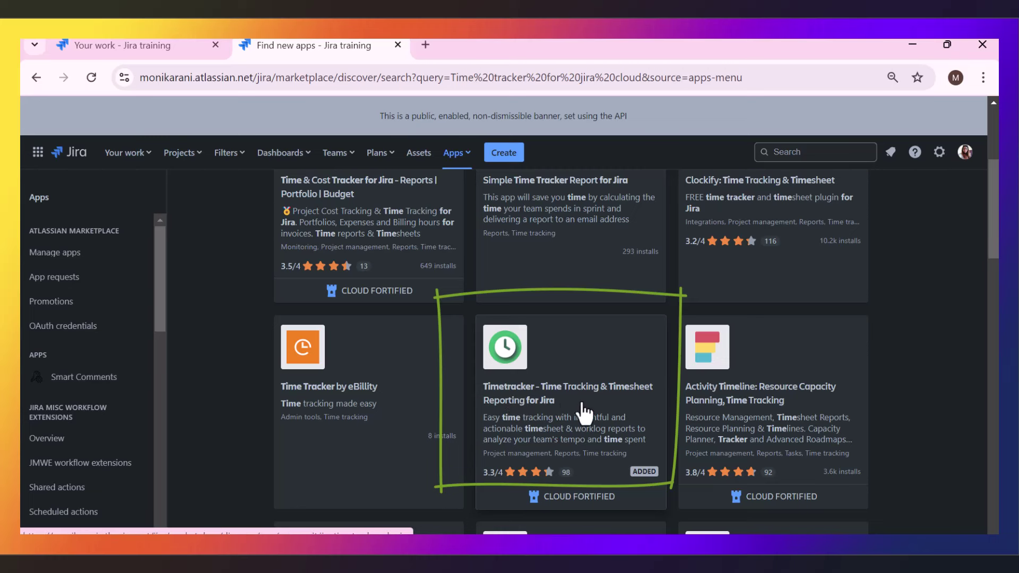
Step: View the marketplace listing of Timetracker - Time Tracking & Timesheet Reporting for Jira and open the Timetracker timeline page
{"action": "left_click", "coordinate": [576, 422]}
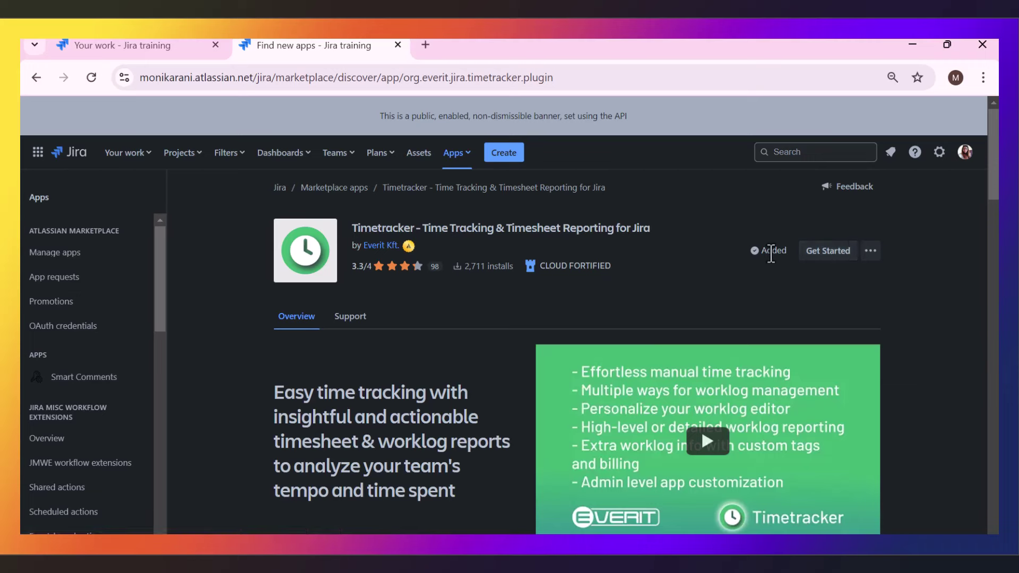
{"action": "mouse_move", "coordinate": [792, 265]}
{"action": "left_click", "coordinate": [455, 155]}
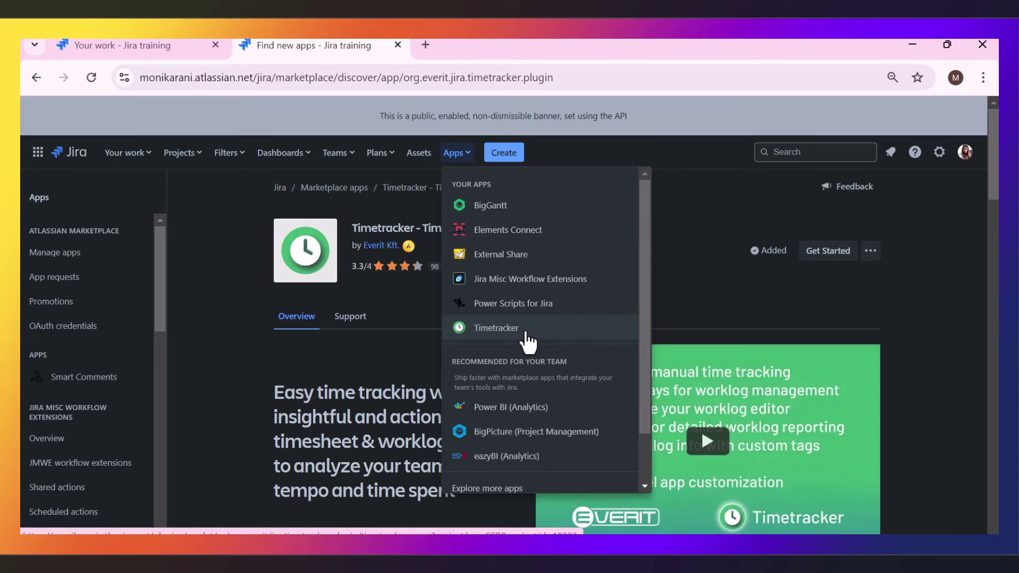
{"action": "left_click", "coordinate": [965, 154]}
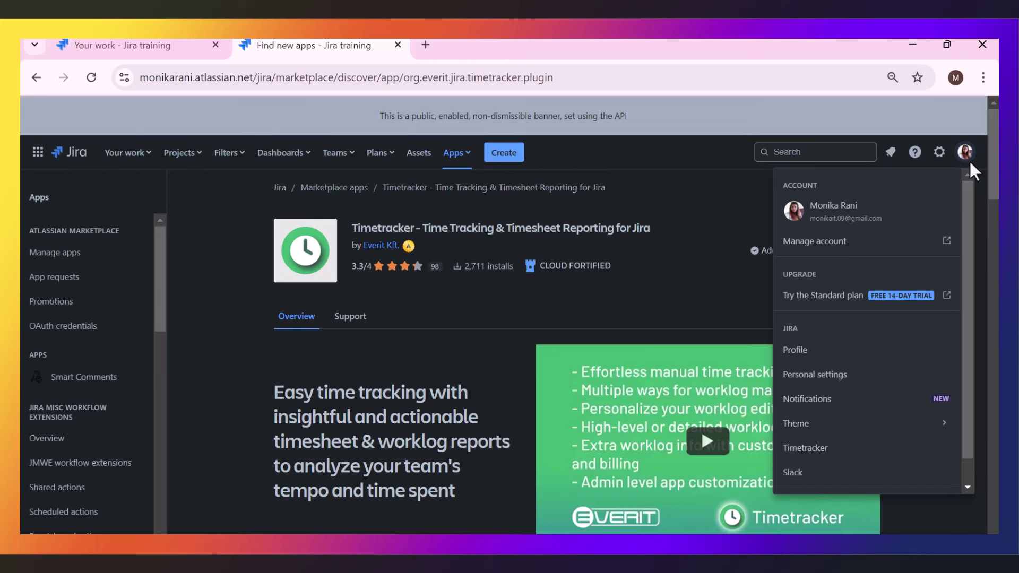
{"action": "left_click", "coordinate": [839, 450]}
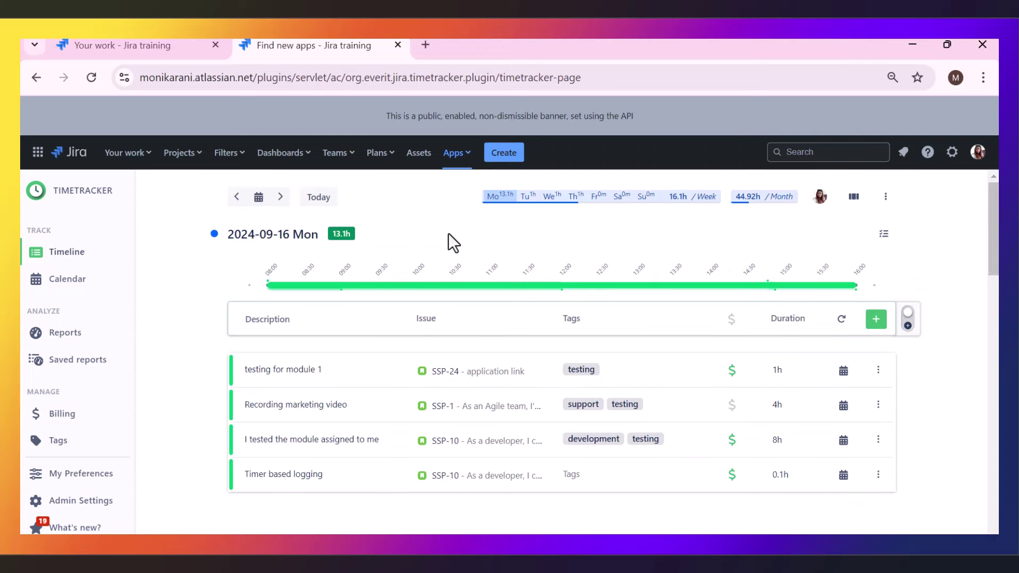
Step: Look through the September 2024 date picker and the worklogs listed by day on the timeline
{"action": "left_click", "coordinate": [260, 198]}
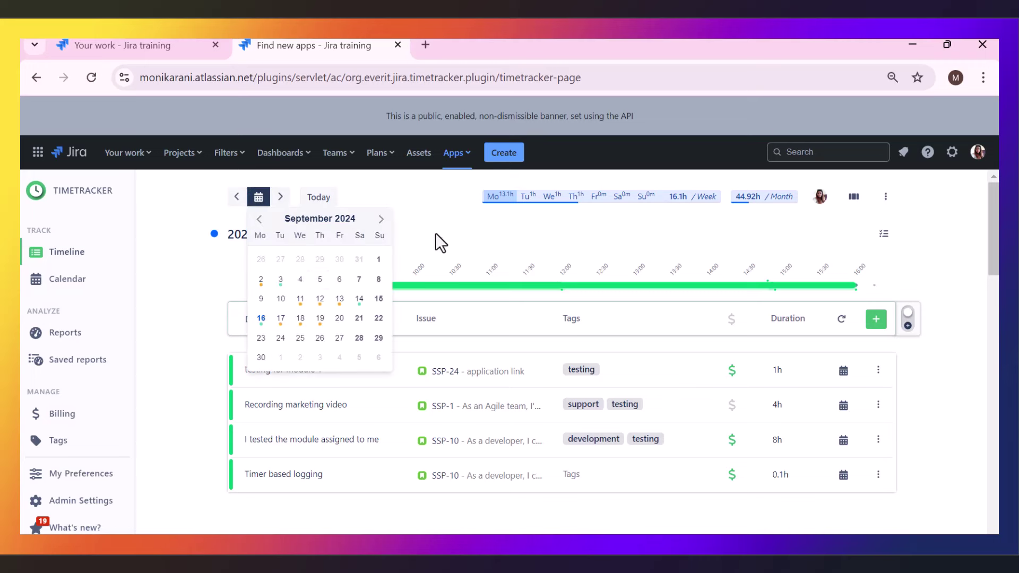
{"action": "left_click", "coordinate": [441, 218]}
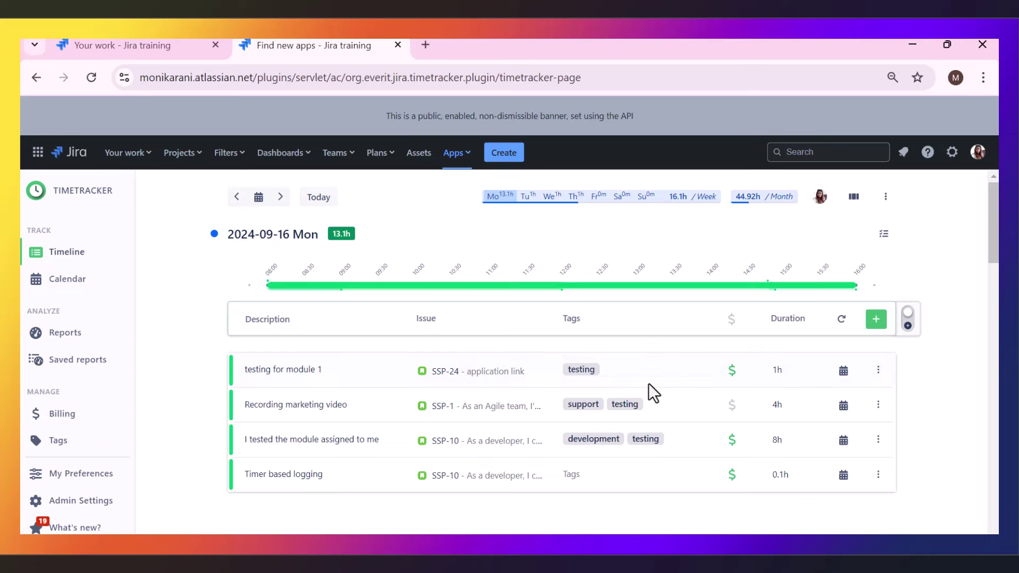
{"action": "scroll", "coordinate": [685, 417], "scroll_direction": "down", "scroll_amount": 15}
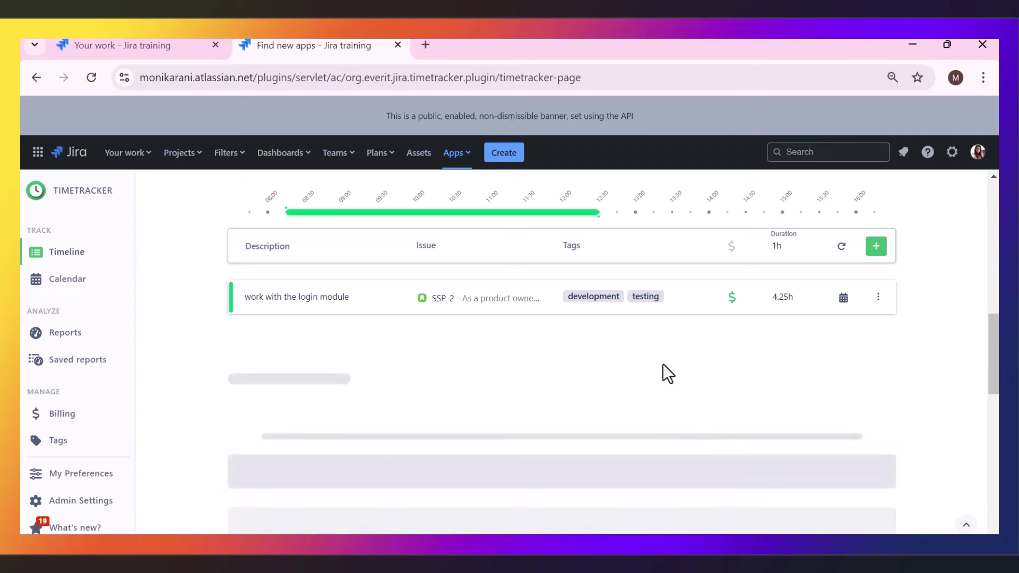
{"action": "scroll", "coordinate": [644, 421], "scroll_direction": "up", "scroll_amount": 2}
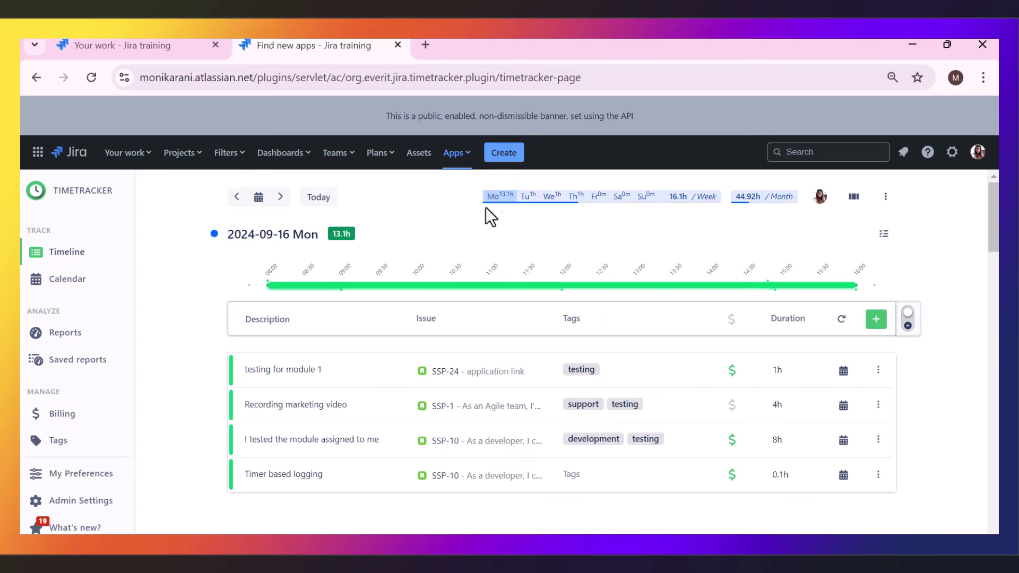
Step: Turn off showing weekends in the timeline's worklog view
{"action": "mouse_move", "coordinate": [665, 200]}
{"action": "left_click", "coordinate": [884, 201]}
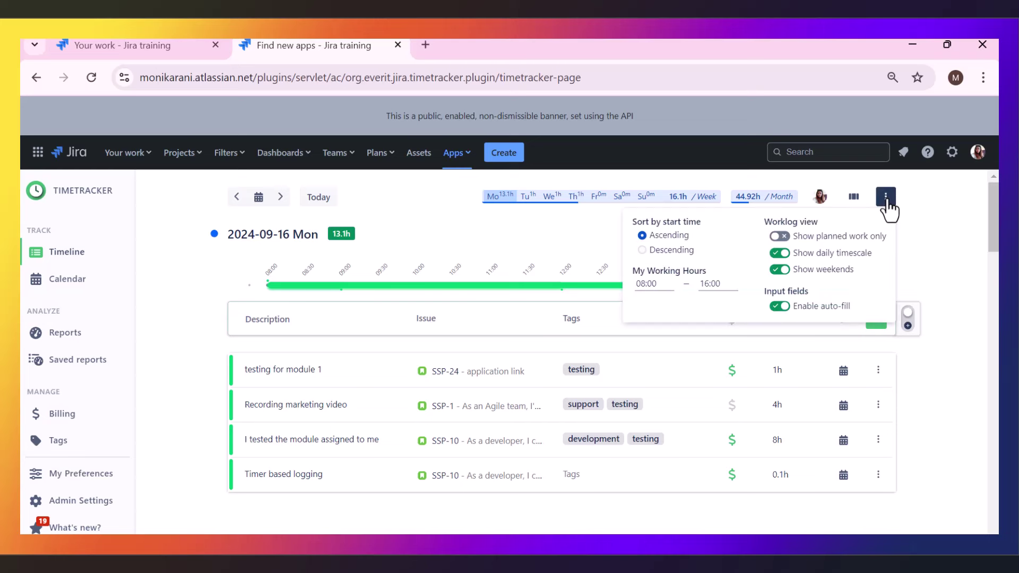
{"action": "left_click", "coordinate": [778, 271]}
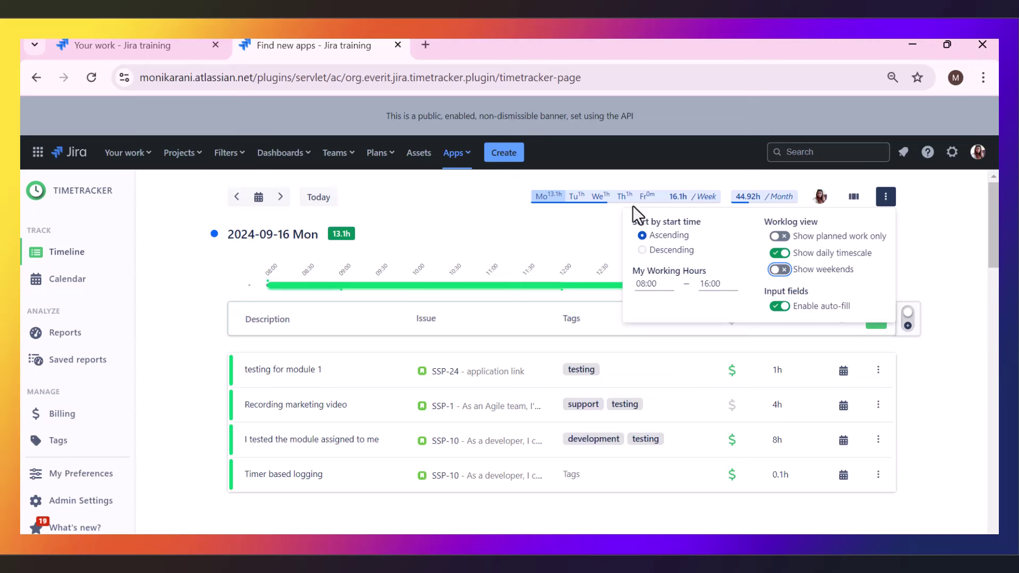
{"action": "left_click", "coordinate": [779, 270]}
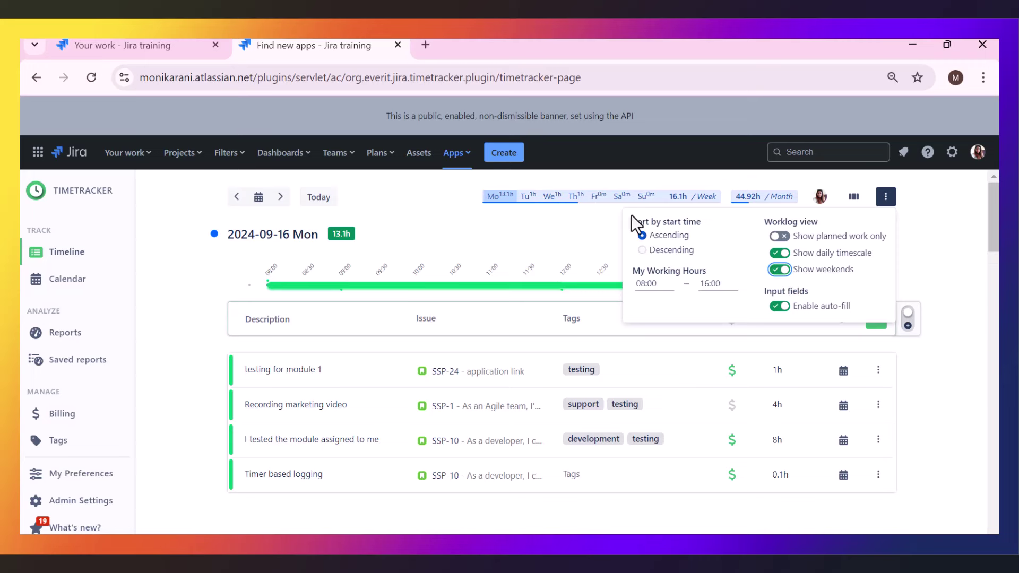
{"action": "left_click", "coordinate": [778, 271]}
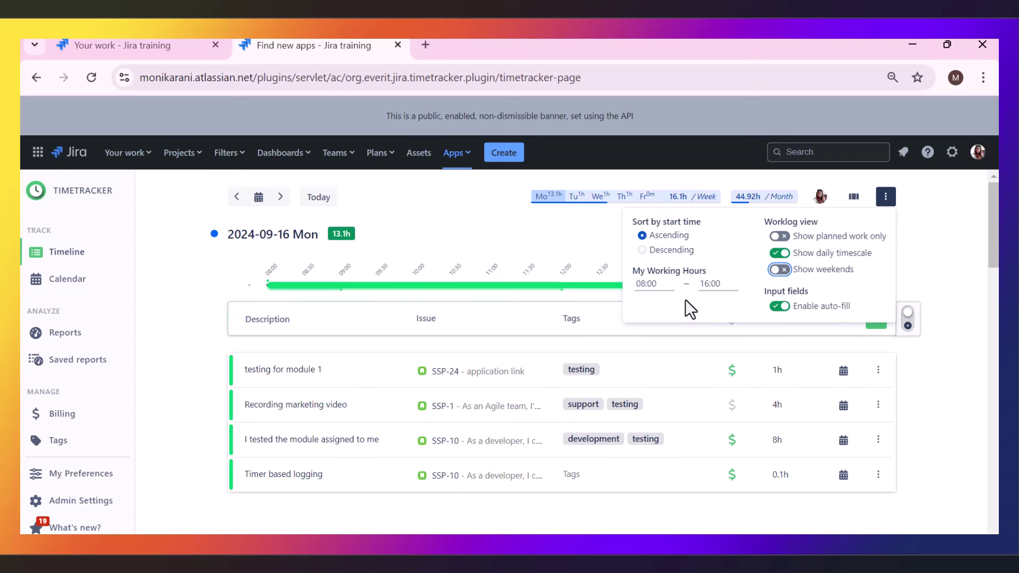
{"action": "left_click", "coordinate": [947, 279]}
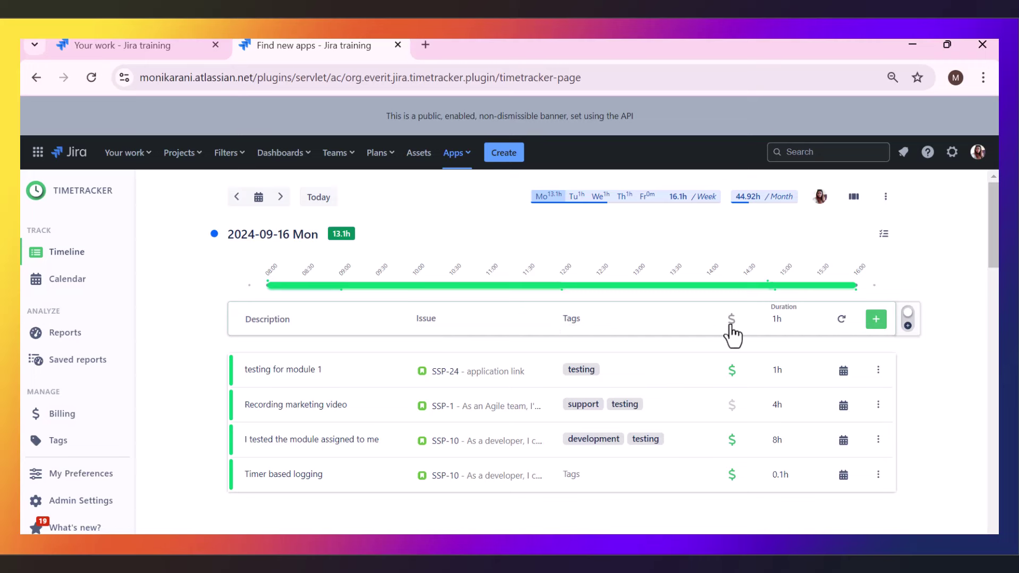
Step: Examine the repeat options for a new worklog and the timer-based worklog mode, returning to manual mode
{"action": "left_click", "coordinate": [842, 320]}
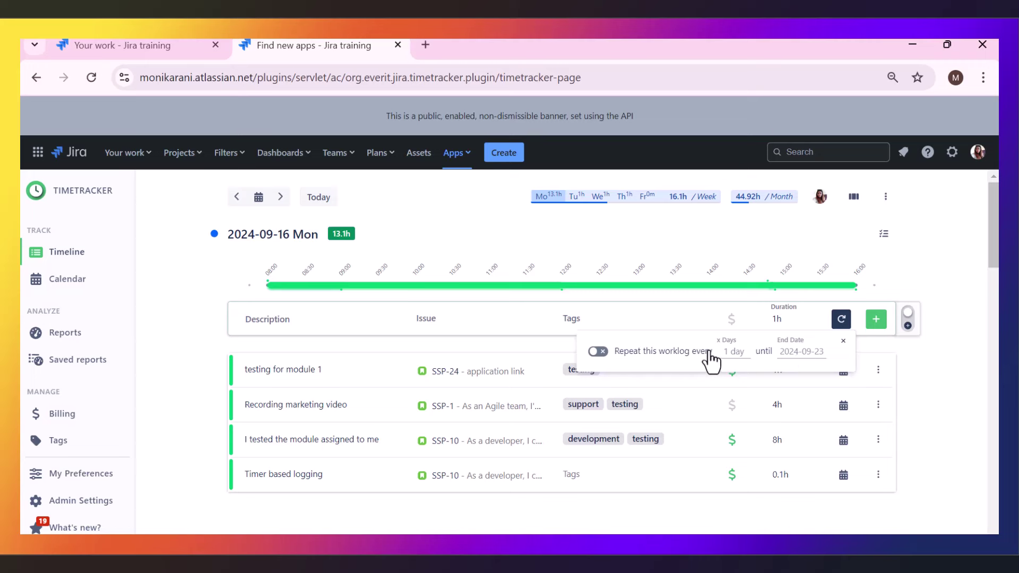
{"action": "left_click", "coordinate": [843, 342]}
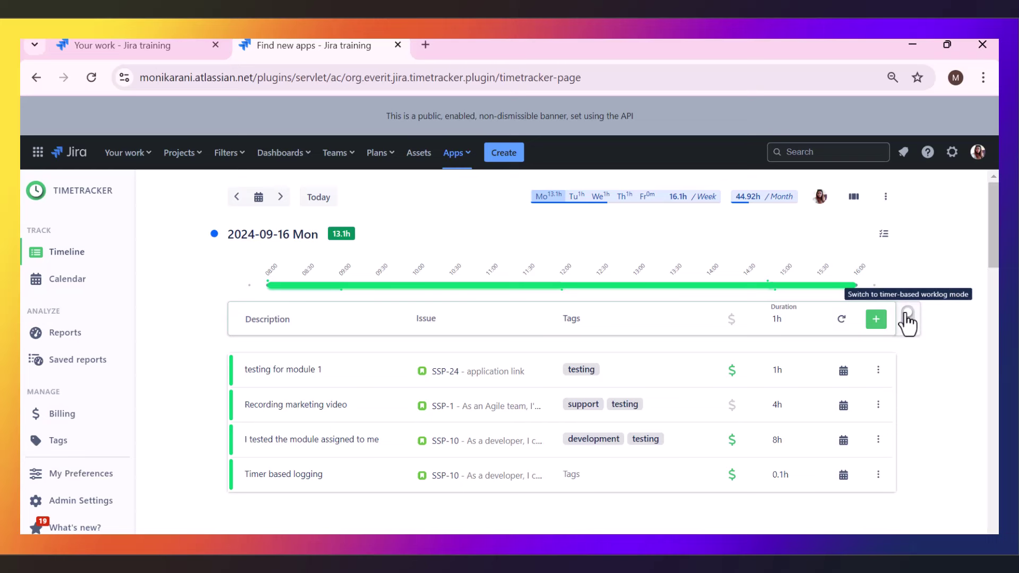
{"action": "left_click", "coordinate": [907, 318]}
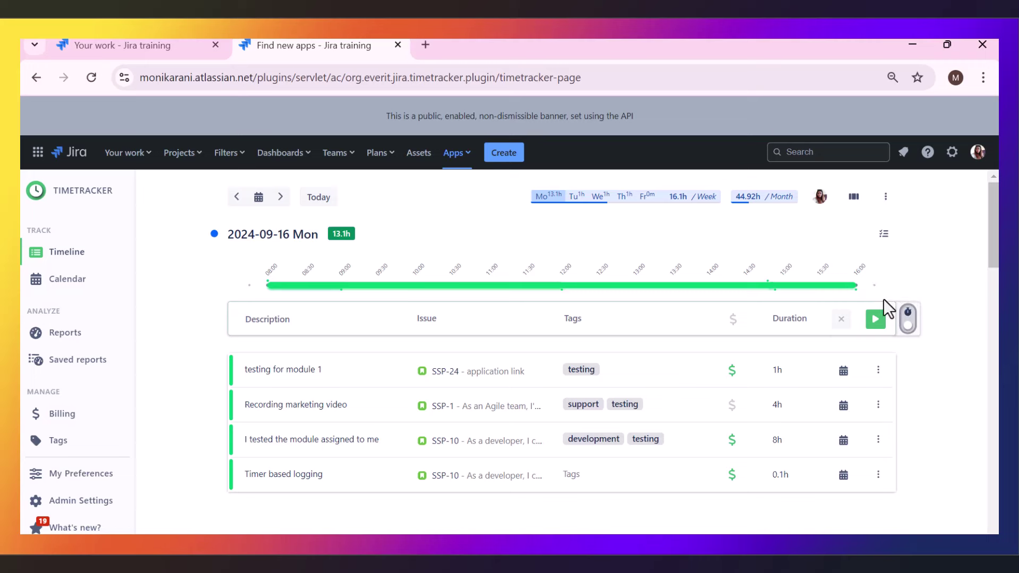
{"action": "left_click", "coordinate": [908, 320]}
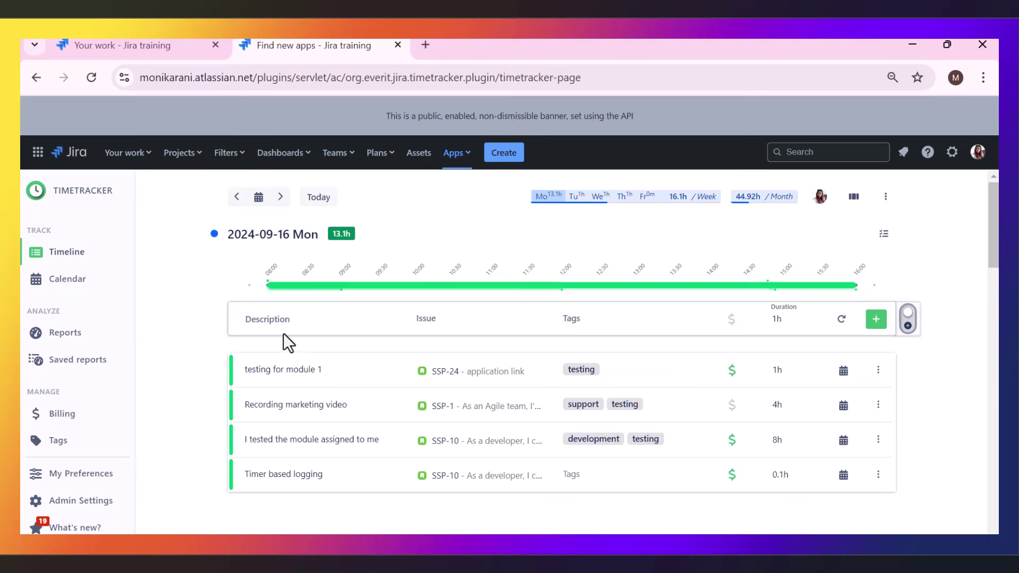
Step: Describe the new worklog on 2024-09-16 as "this is my first task in manual mode" and link it to issue SSP-4
{"action": "left_click", "coordinate": [275, 317]}
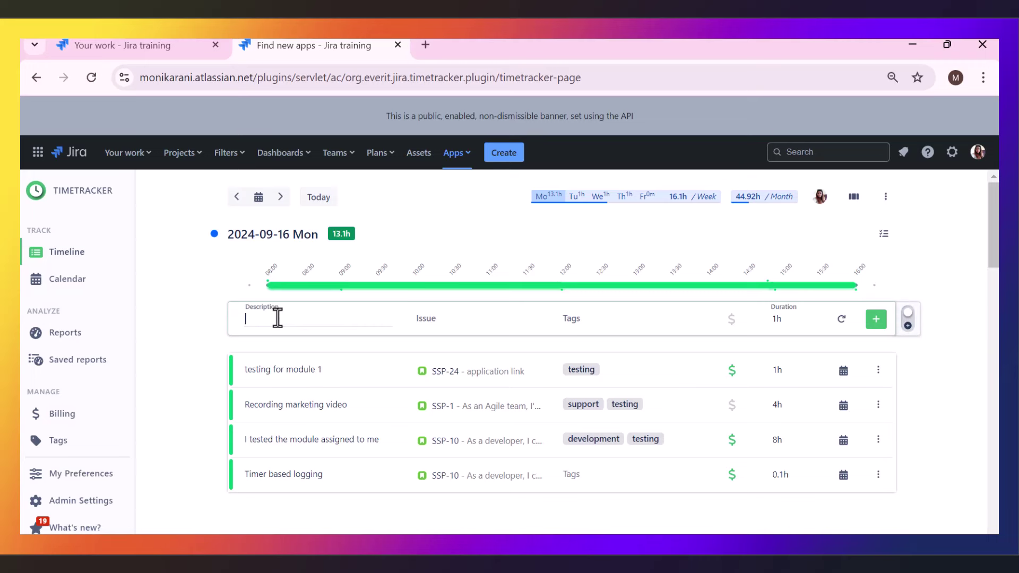
{"action": "type", "text": "this is my first task in manua"}
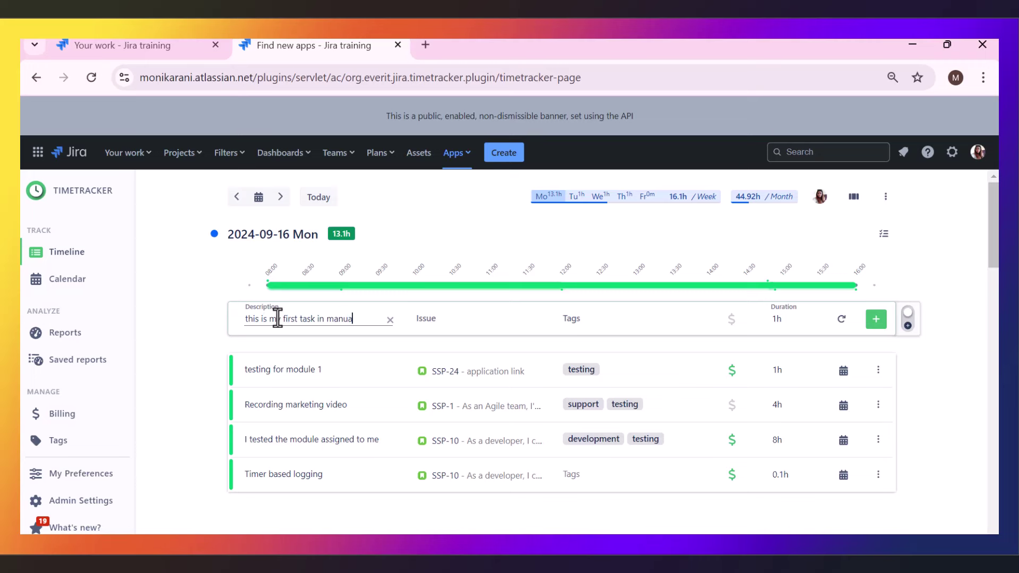
{"action": "type", "text": "l mode"}
{"action": "left_click", "coordinate": [448, 320]}
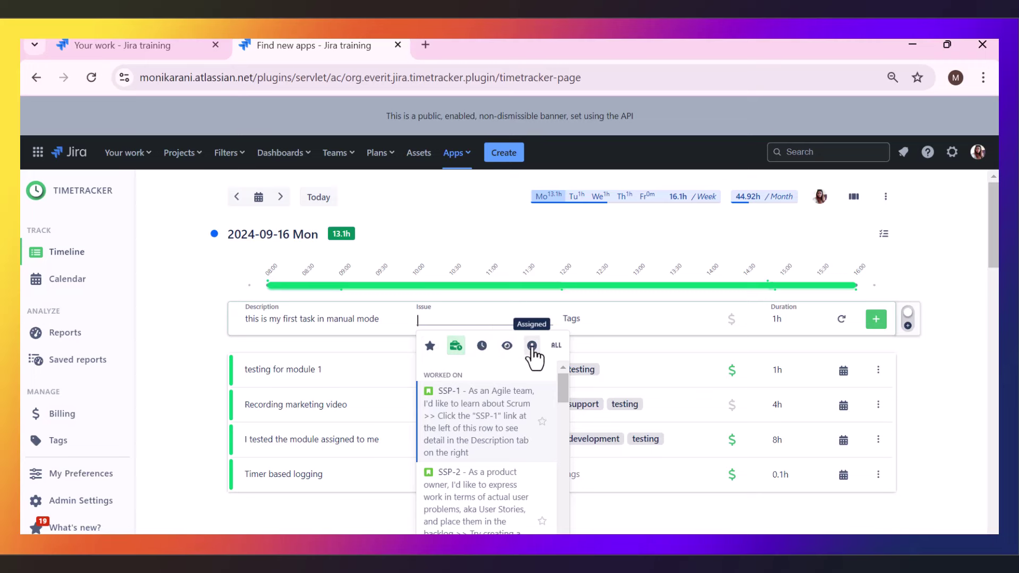
{"action": "scroll", "coordinate": [492, 511], "scroll_direction": "down", "scroll_amount": 3}
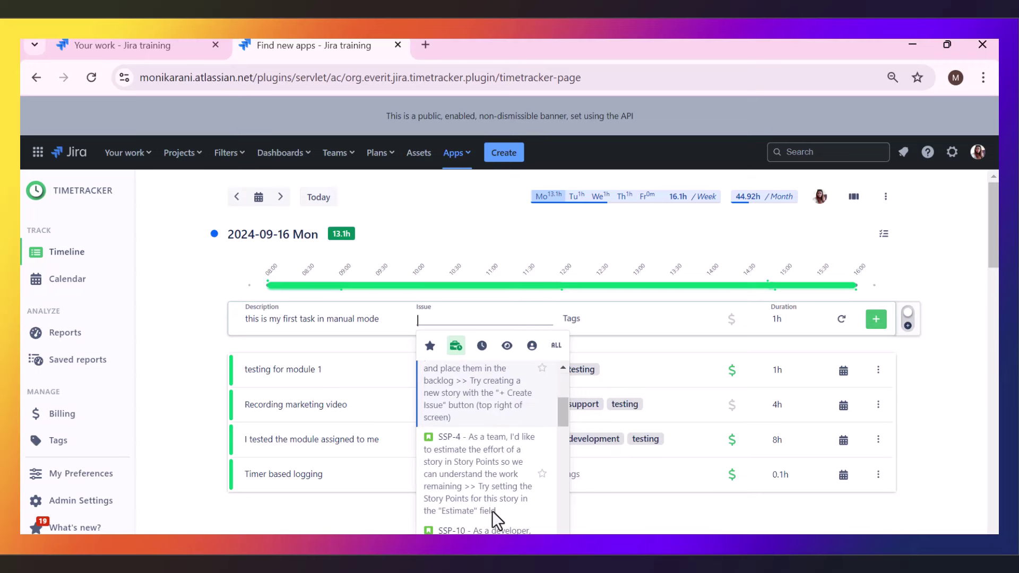
{"action": "left_click", "coordinate": [454, 463]}
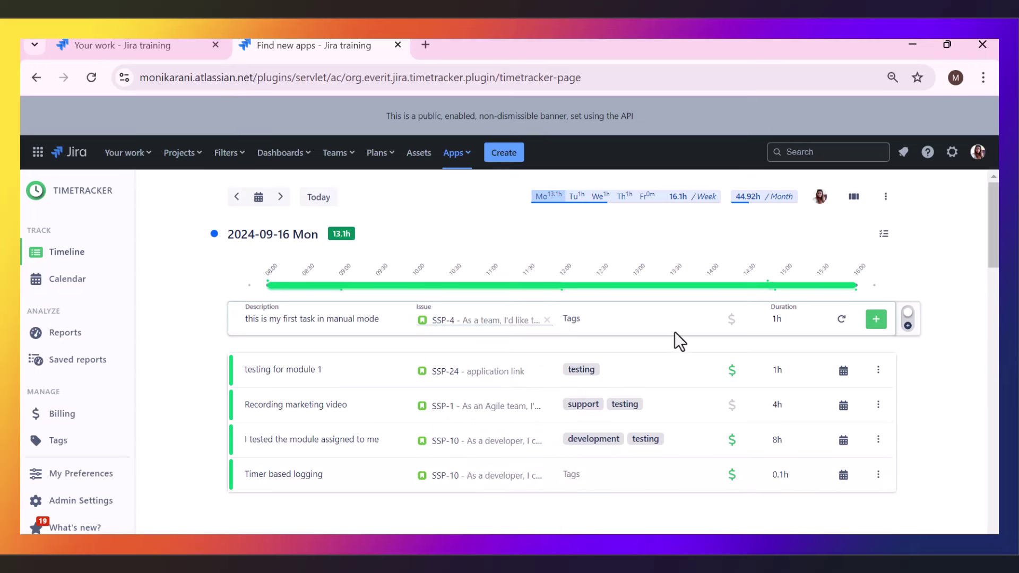
Step: Tag the new worklog with testing and development and mark it as billable
{"action": "left_click", "coordinate": [637, 320]}
{"action": "left_click", "coordinate": [578, 361]}
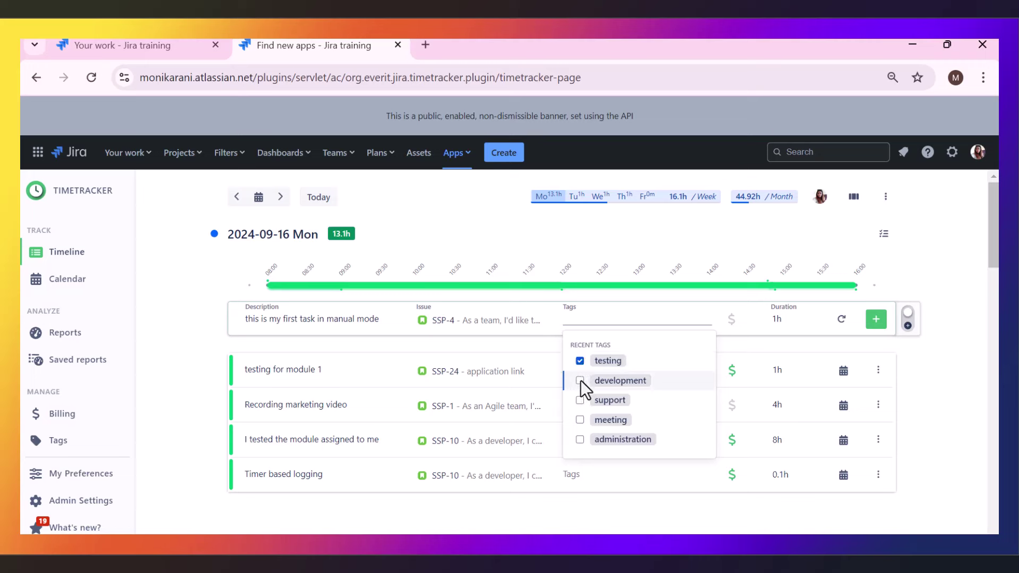
{"action": "left_click", "coordinate": [580, 381]}
{"action": "left_click", "coordinate": [746, 318]}
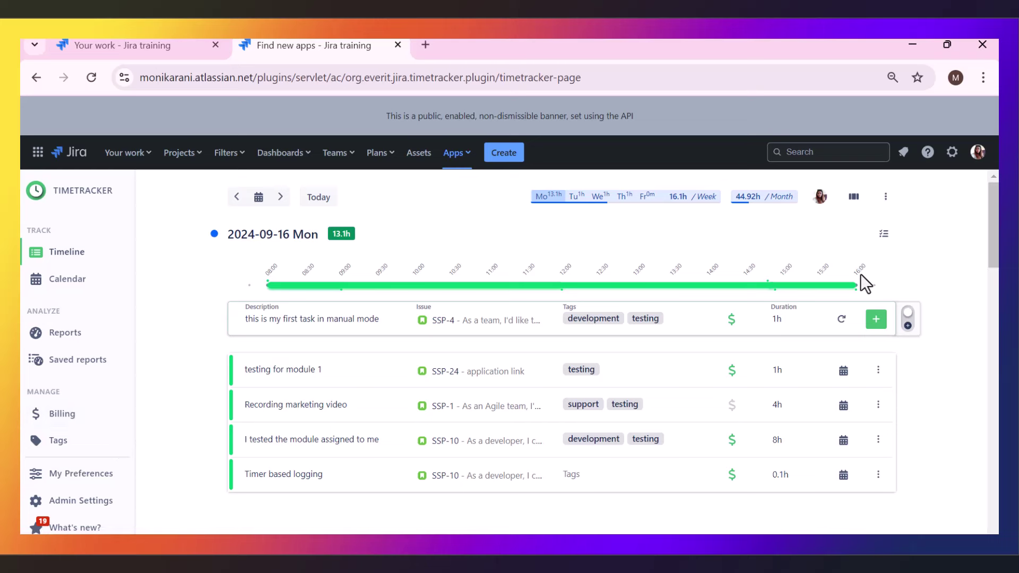
Step: Set the new worklog's duration to 8h and repeat it every 1 day until 2024-09-29
{"action": "left_click", "coordinate": [778, 314]}
{"action": "left_click", "coordinate": [785, 404]}
{"action": "left_click", "coordinate": [841, 319]}
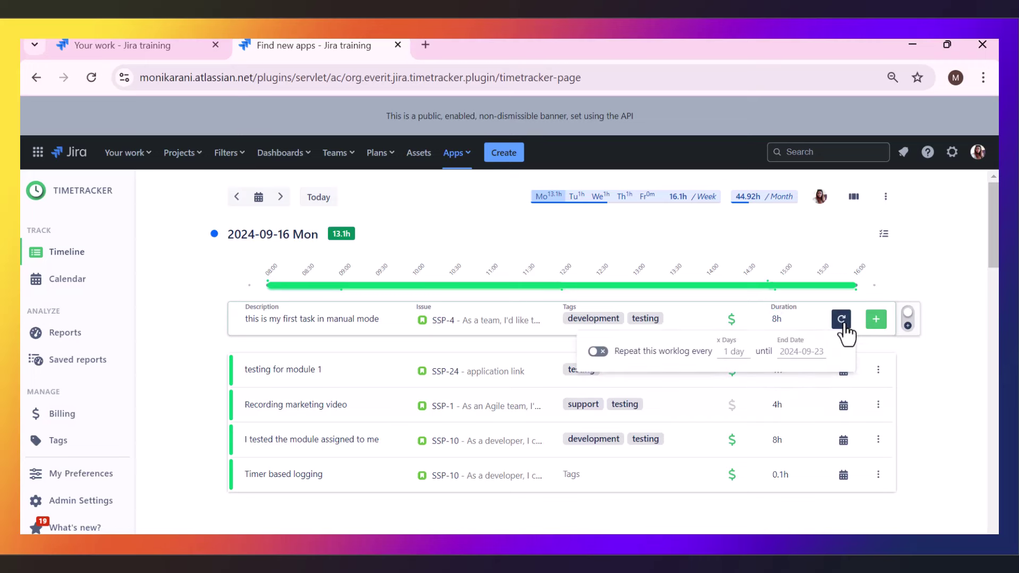
{"action": "left_click", "coordinate": [598, 351]}
{"action": "left_click", "coordinate": [740, 351]}
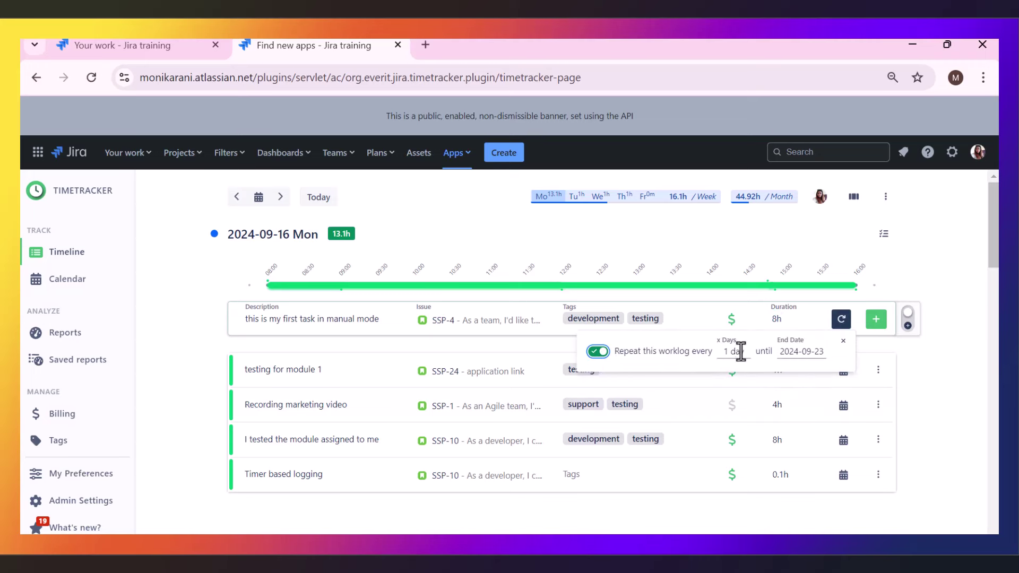
{"action": "left_click", "coordinate": [796, 355]}
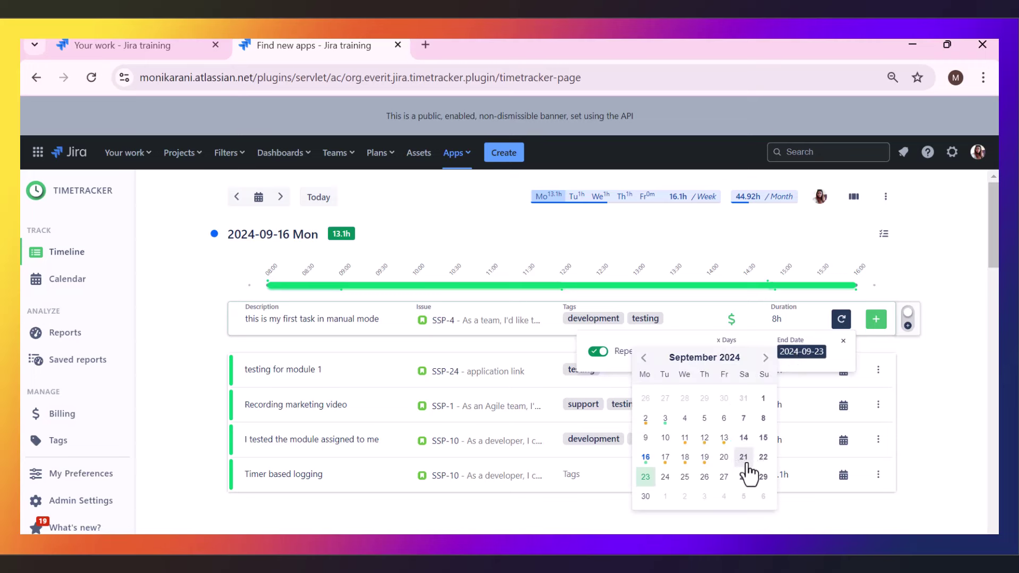
{"action": "left_click", "coordinate": [763, 477]}
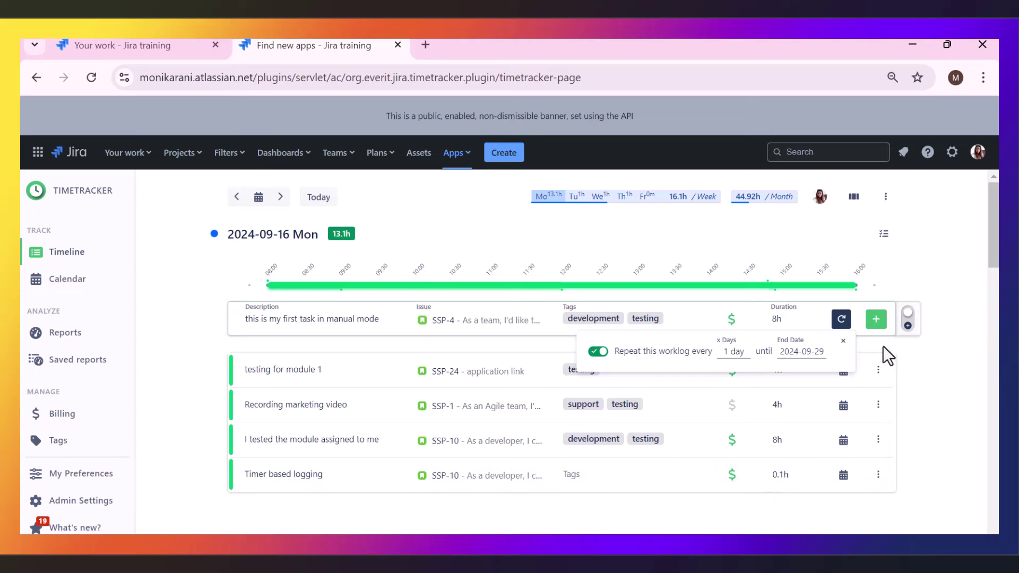
Step: Add the repeating SSP-4 worklog to 2024-09-16 and check it in the day's list
{"action": "left_click", "coordinate": [876, 318]}
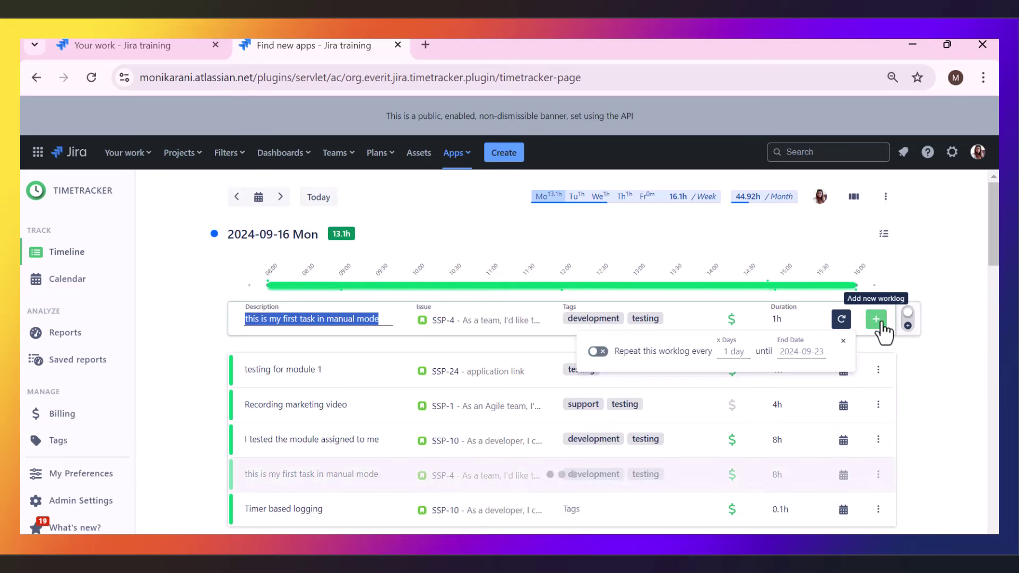
{"action": "scroll", "coordinate": [425, 454], "scroll_direction": "down", "scroll_amount": 1}
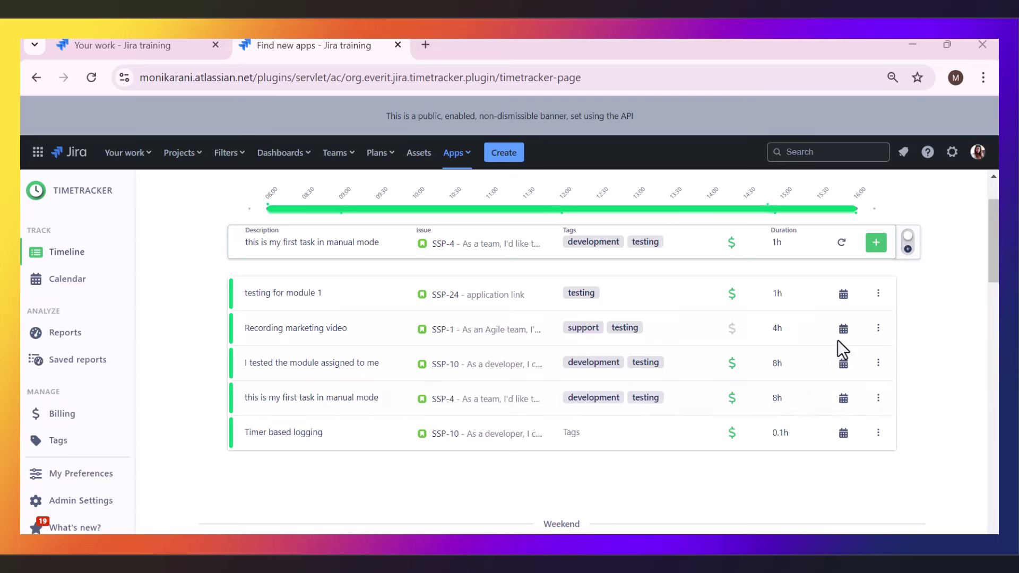
{"action": "scroll", "coordinate": [921, 382], "scroll_direction": "up", "scroll_amount": 2}
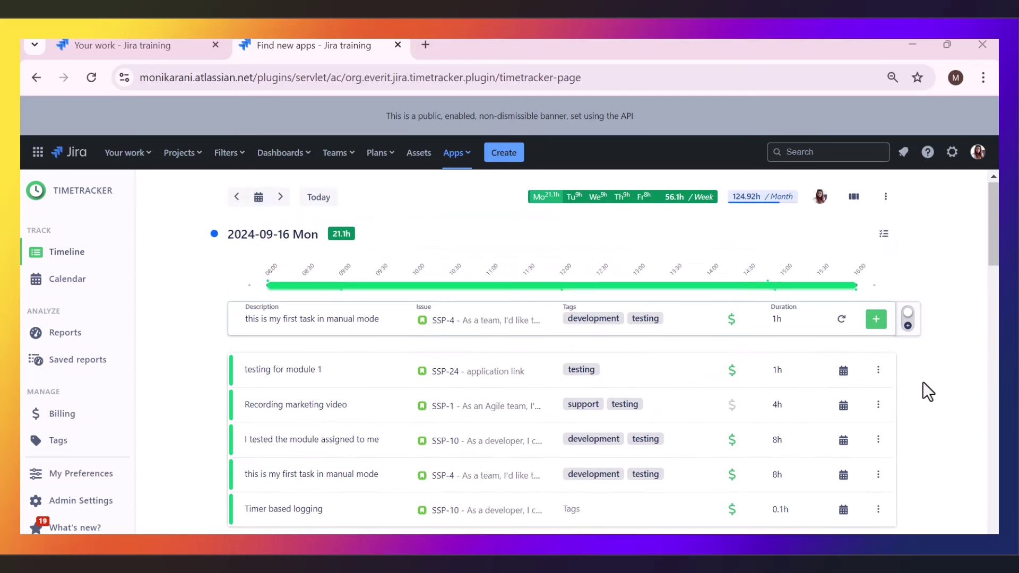
Step: Describe a new timer-mode worklog on 2024-09-16 as "task for timer based" and link it to issue JCAC-13
{"action": "left_click", "coordinate": [907, 318]}
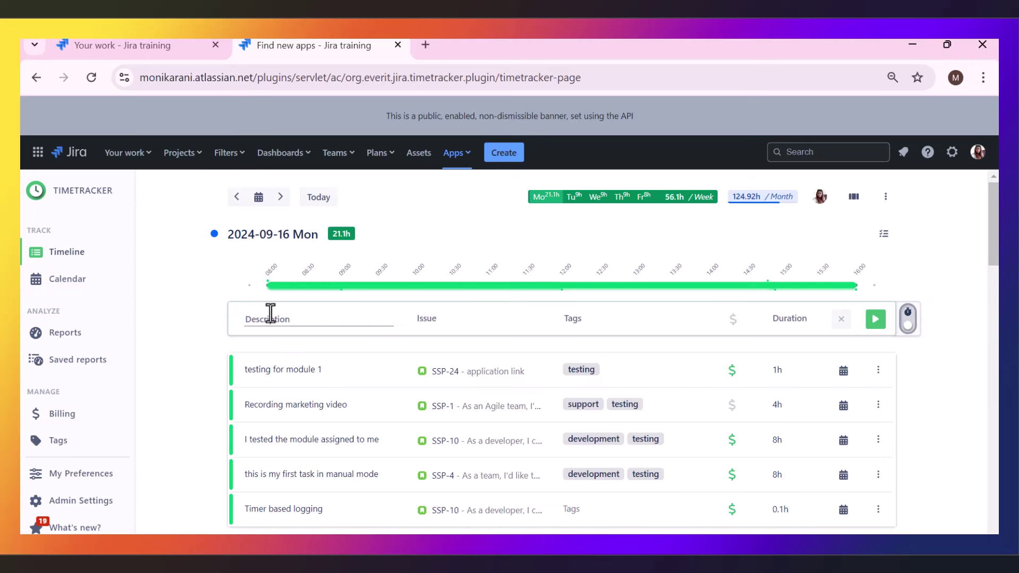
{"action": "left_click", "coordinate": [284, 320]}
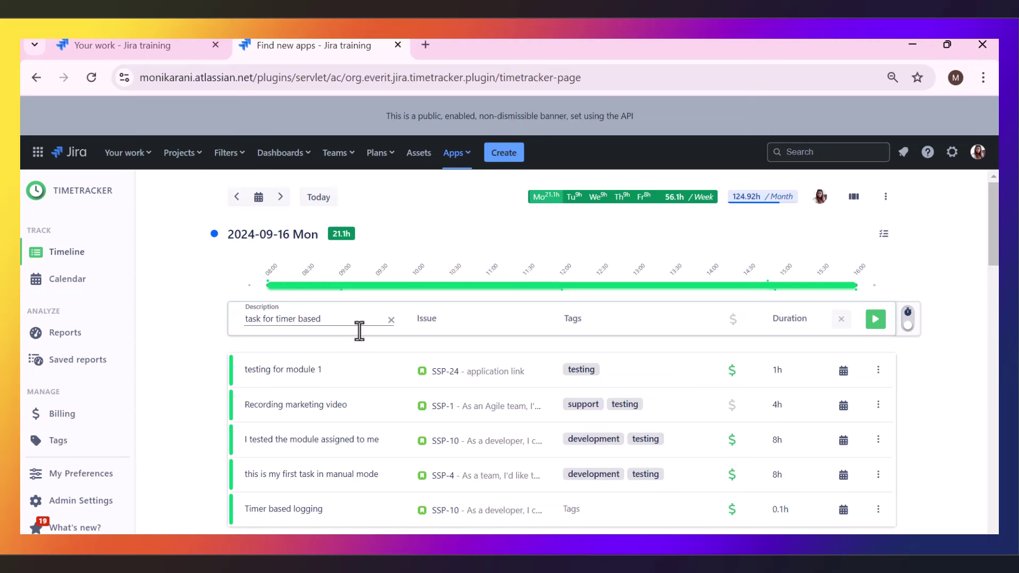
{"action": "left_click", "coordinate": [447, 319]}
{"action": "scroll", "coordinate": [474, 489], "scroll_direction": "down", "scroll_amount": 8}
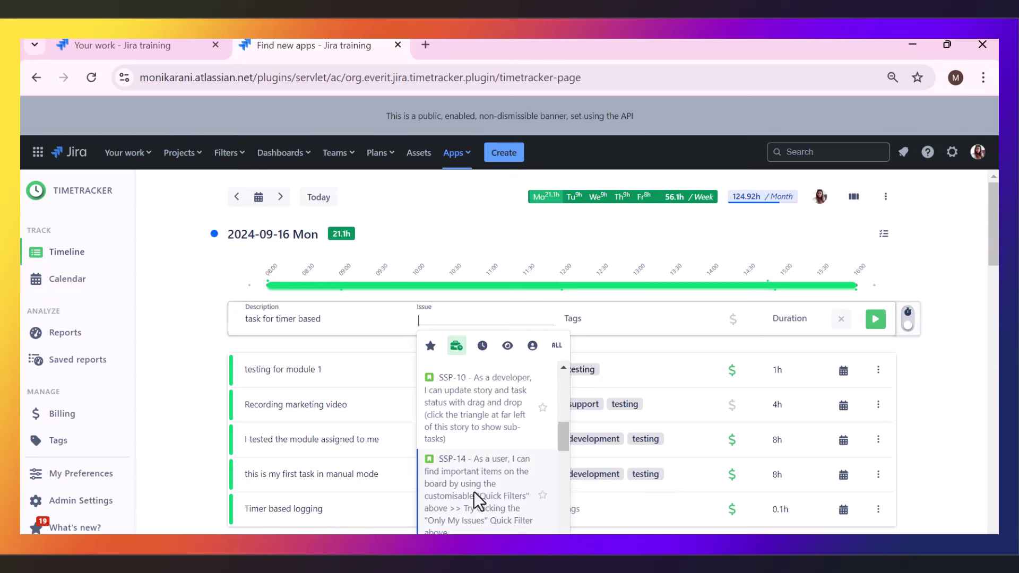
{"action": "scroll", "coordinate": [473, 504], "scroll_direction": "up", "scroll_amount": 1}
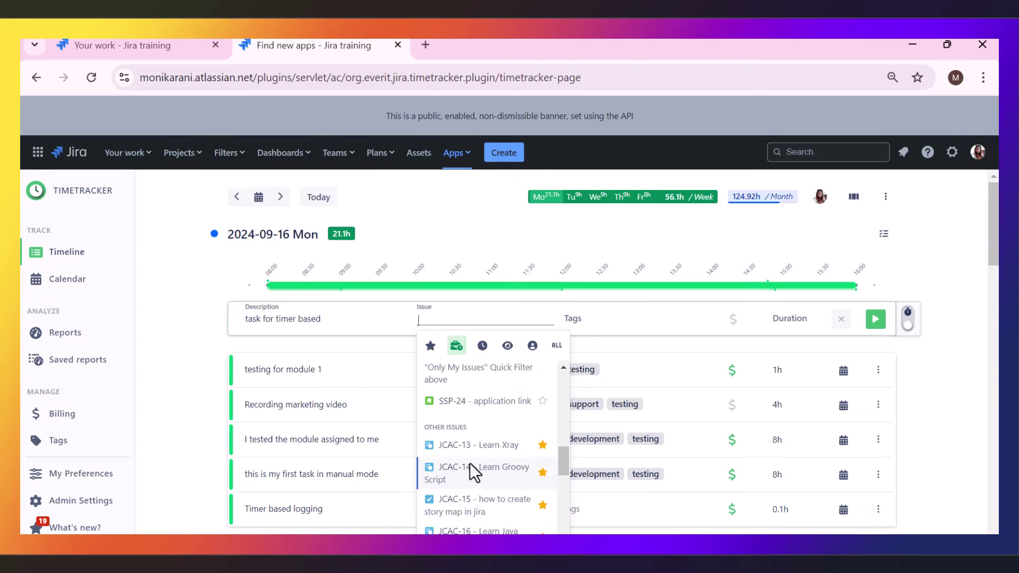
{"action": "left_click", "coordinate": [473, 447]}
Step: Tag the timer-mode worklog with meeting
{"action": "left_click", "coordinate": [624, 320]}
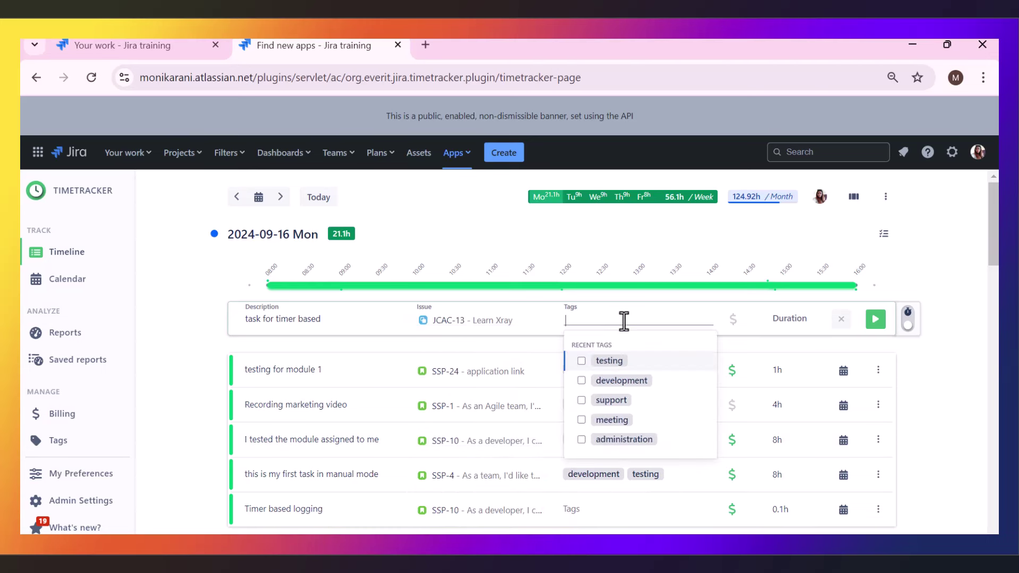
{"action": "left_click", "coordinate": [582, 420]}
{"action": "left_click", "coordinate": [730, 297]}
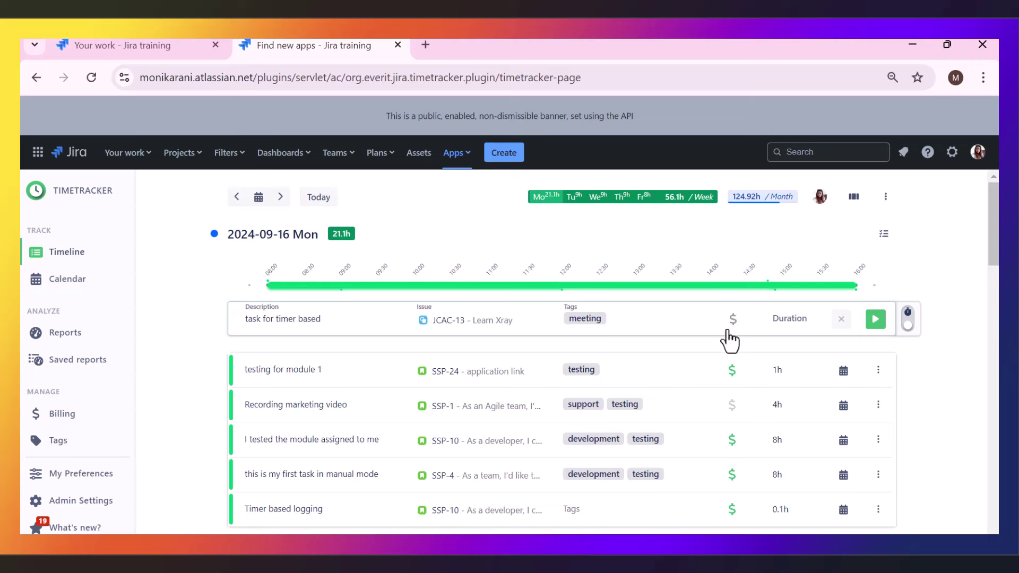
Step: Start the timer for the JCAC-13 task, stop it to log the time, and check the entry in the day's list
{"action": "left_click", "coordinate": [875, 321]}
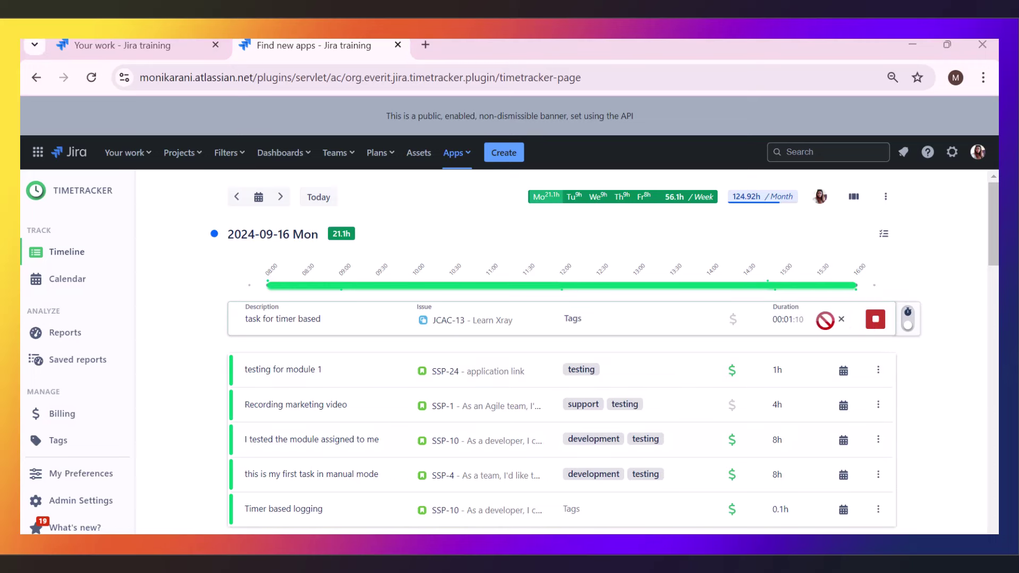
{"action": "left_click", "coordinate": [875, 320]}
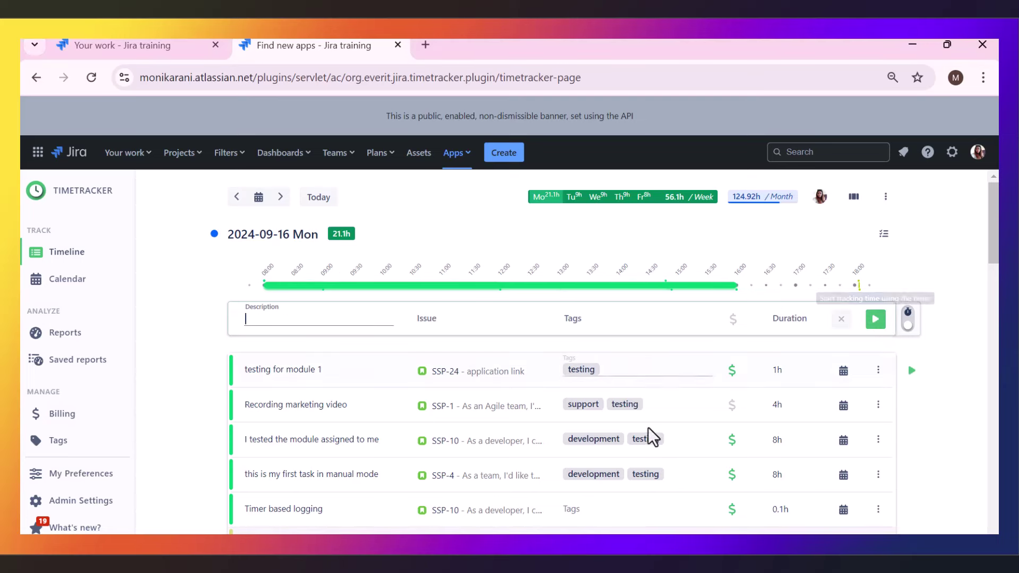
{"action": "scroll", "coordinate": [648, 430], "scroll_direction": "down", "scroll_amount": 3}
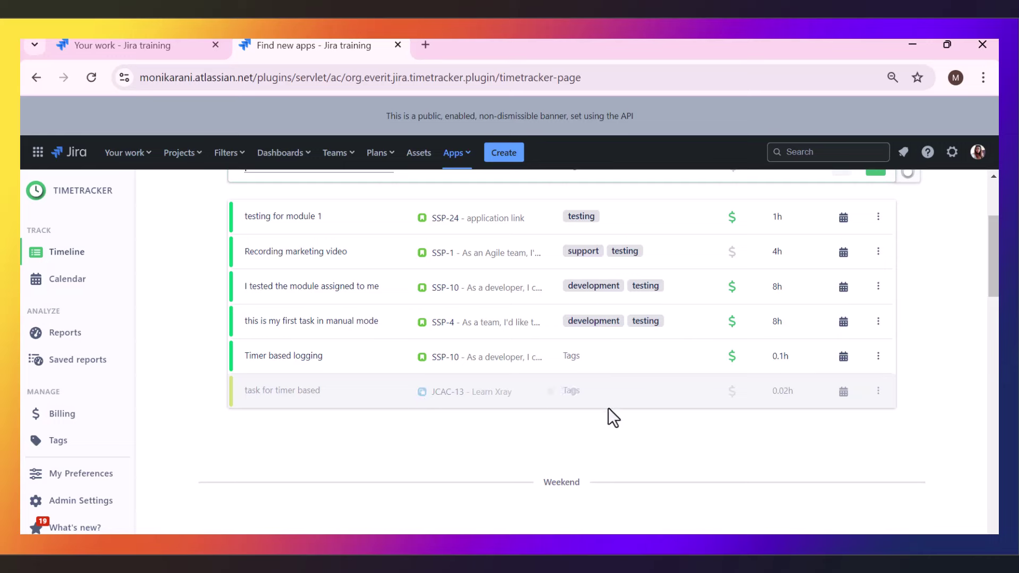
{"action": "scroll", "coordinate": [822, 428], "scroll_direction": "up", "scroll_amount": 3}
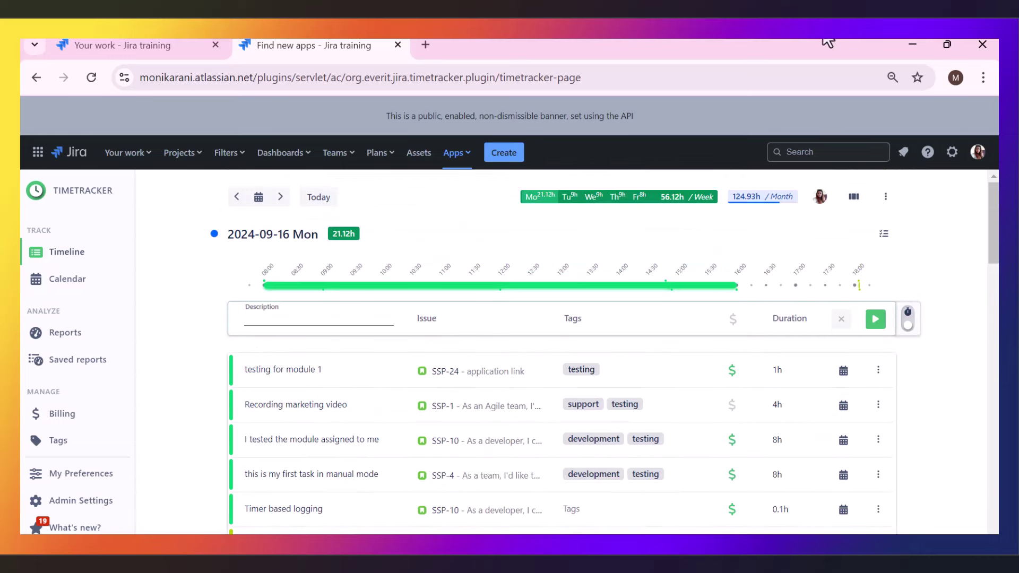
Step: Switch the timeline to the second of the other users offered in the user selector
{"action": "left_click", "coordinate": [819, 197]}
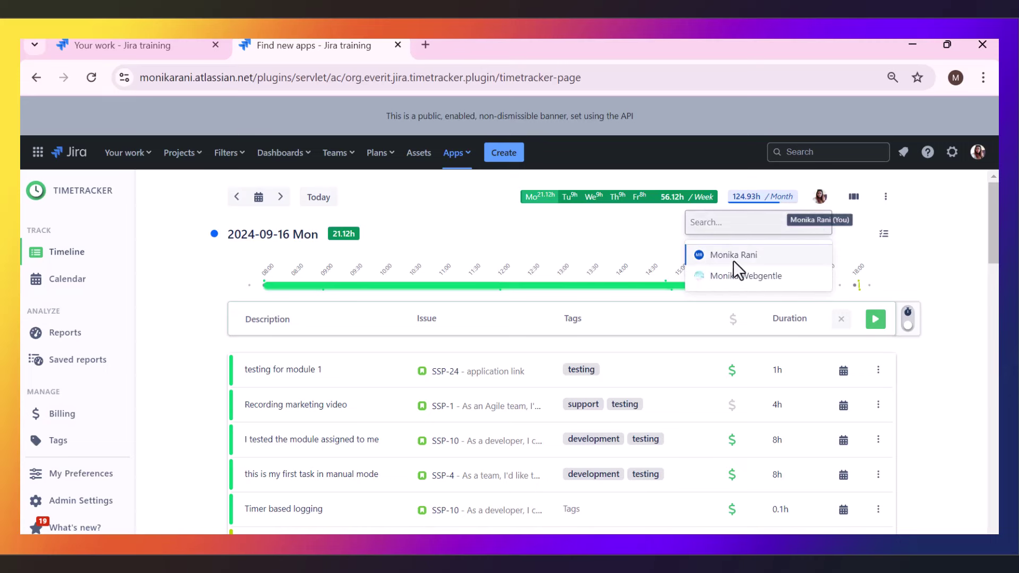
{"action": "left_click", "coordinate": [735, 276]}
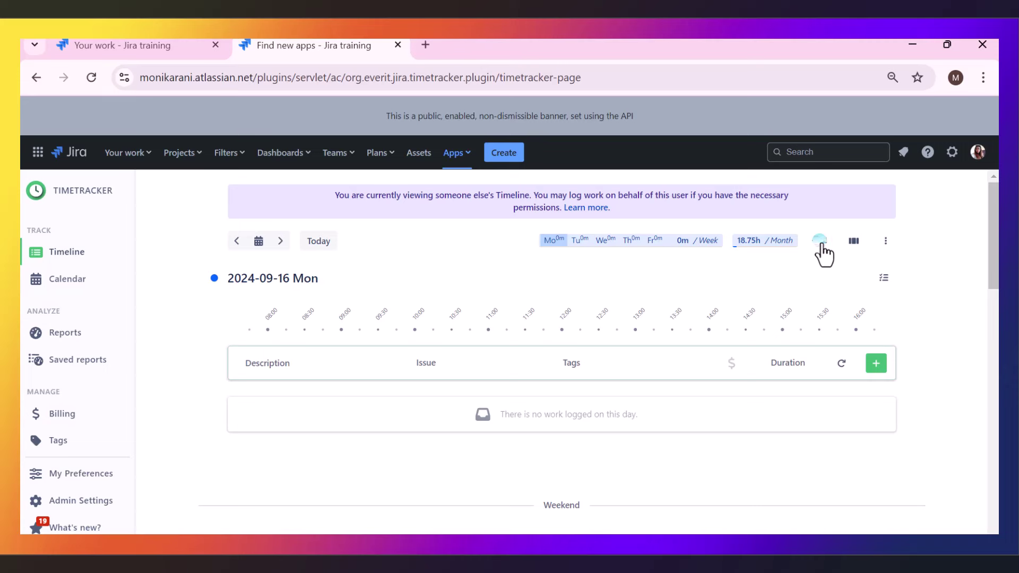
{"action": "scroll", "coordinate": [797, 297], "scroll_direction": "down", "scroll_amount": 1}
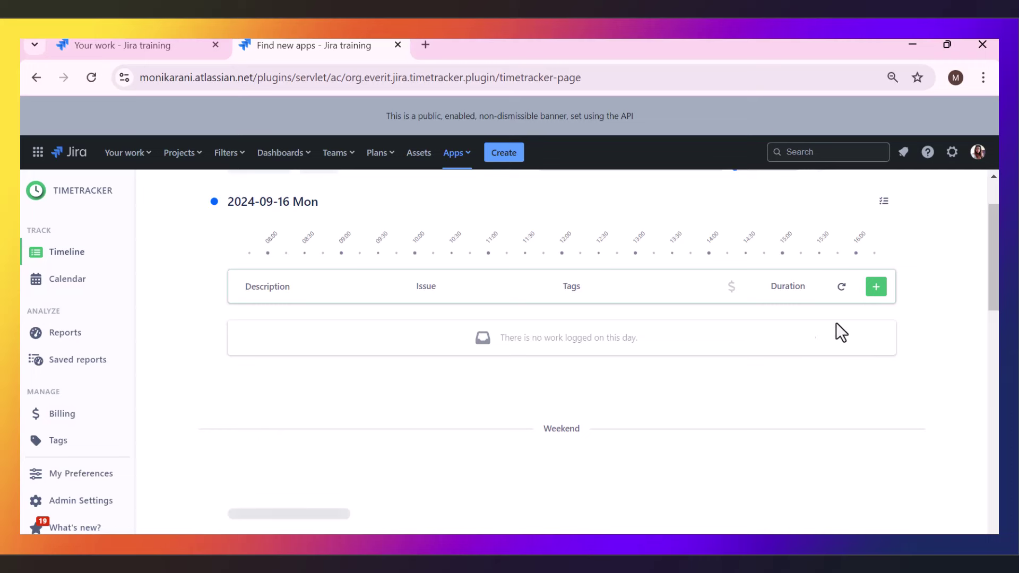
Step: Describe a new worklog for the other user on 2024-09-16 as "logging on basis of other users" and link it to issue SSP-2
{"action": "left_click", "coordinate": [307, 290]}
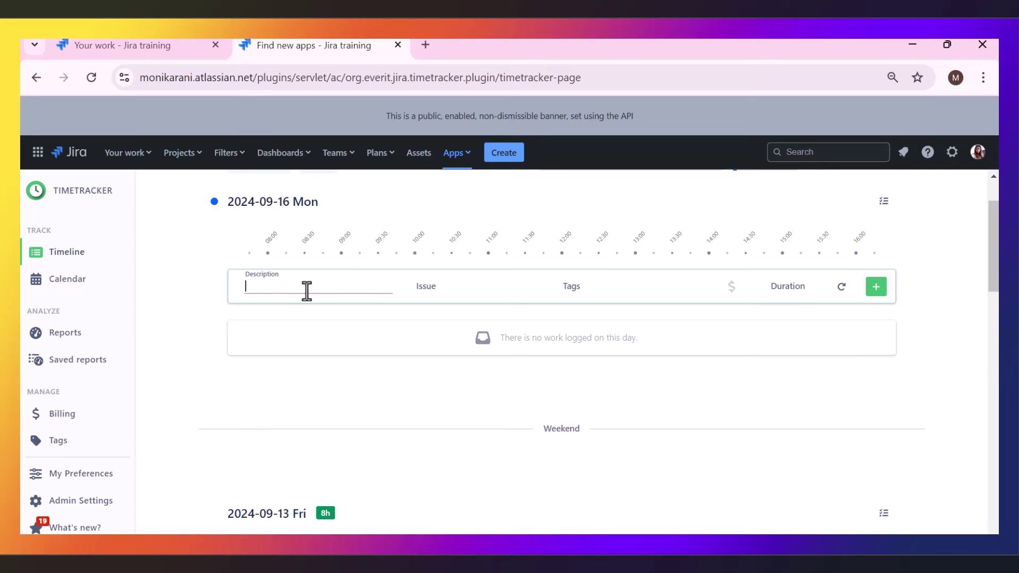
{"action": "type", "text": "I"}
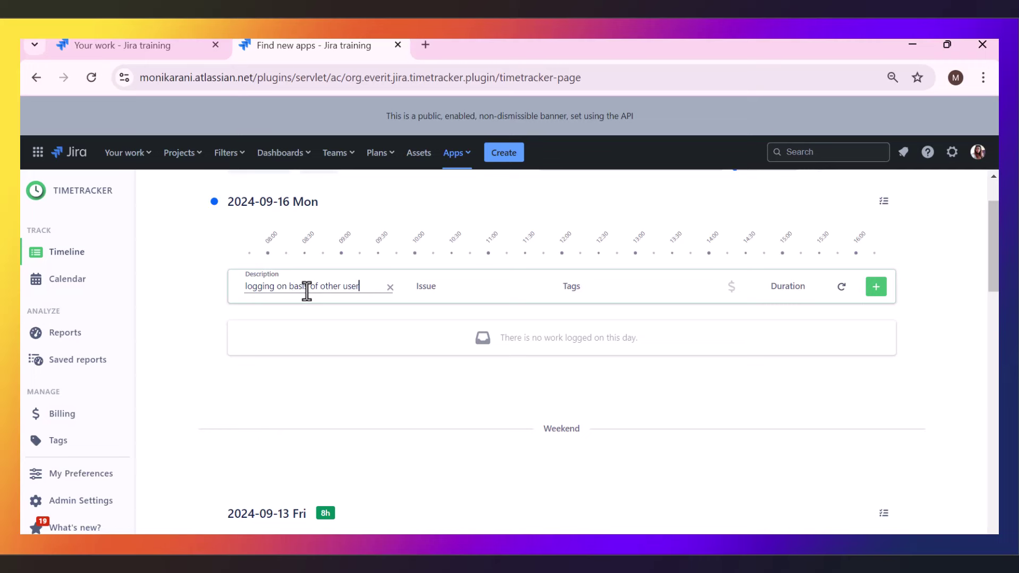
{"action": "left_click", "coordinate": [517, 287]}
{"action": "left_click", "coordinate": [489, 479]}
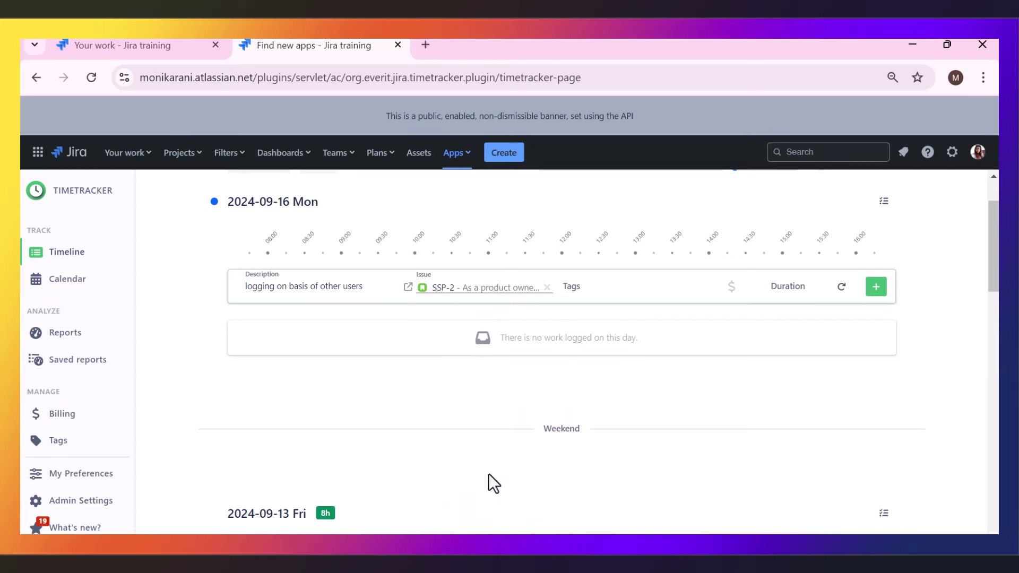
Step: Tag the other user's worklog with development and mark it as billable
{"action": "left_click", "coordinate": [639, 288]}
{"action": "left_click", "coordinate": [628, 367]}
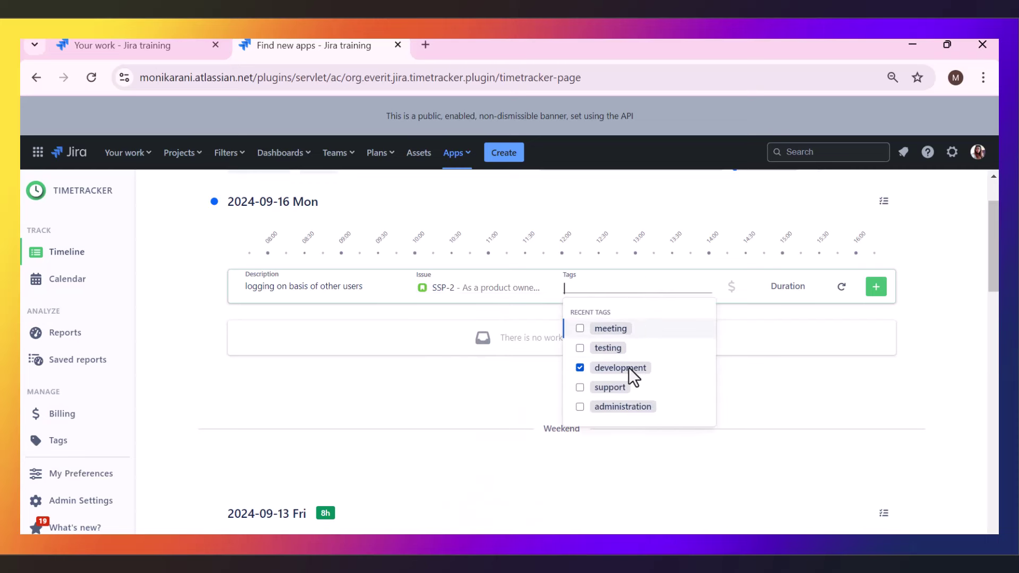
{"action": "left_click", "coordinate": [731, 287]}
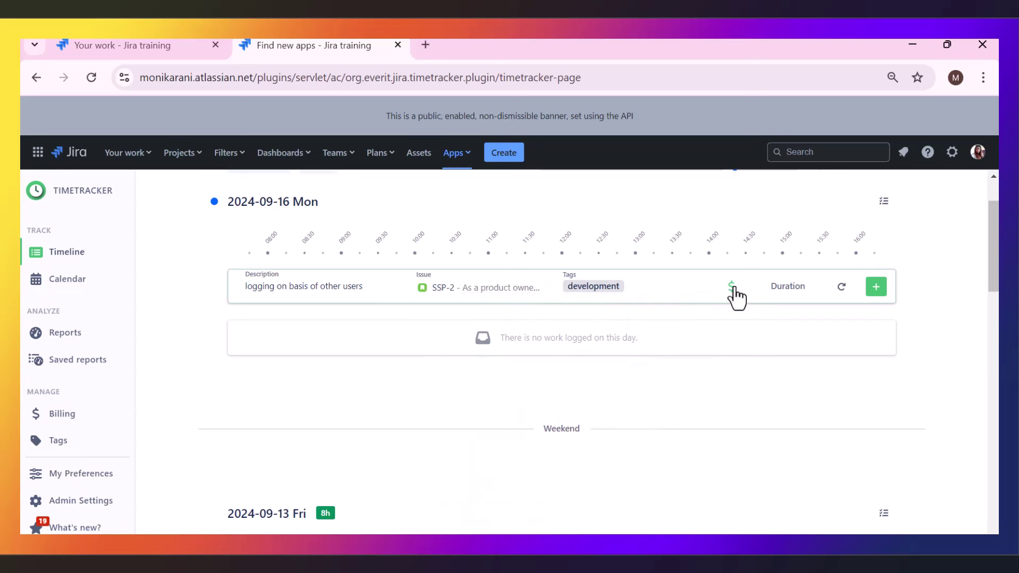
Step: Set the SSP-2 worklog's duration to 8h and add it to 2024-09-16 without repetition
{"action": "left_click", "coordinate": [786, 289]}
{"action": "left_click", "coordinate": [789, 349]}
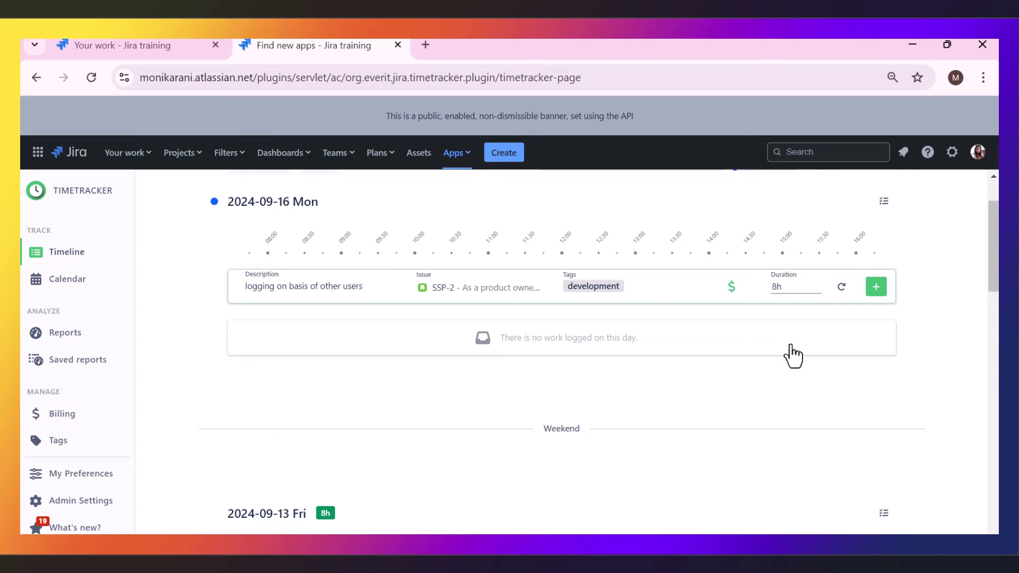
{"action": "left_click", "coordinate": [841, 287]}
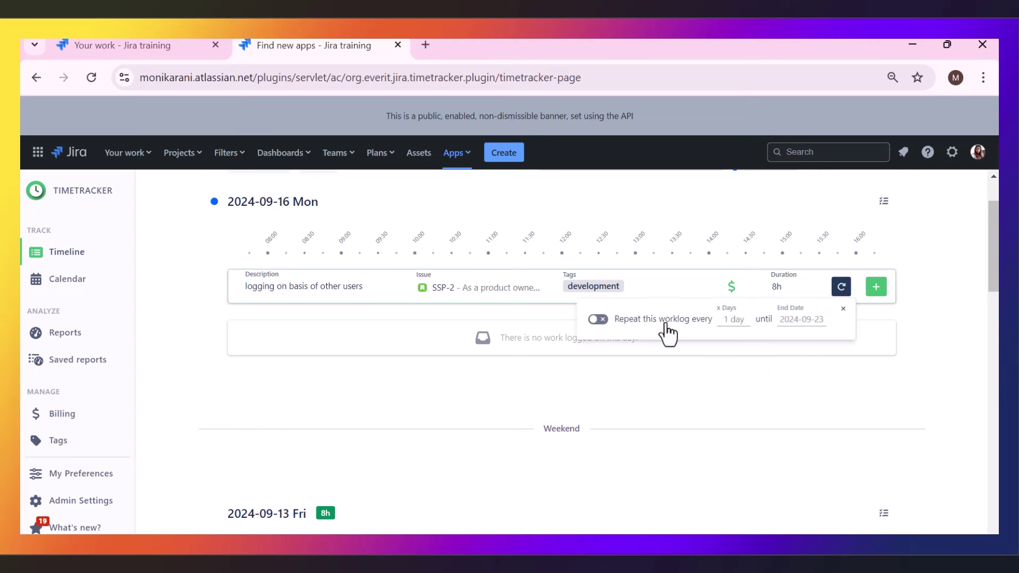
{"action": "left_click", "coordinate": [875, 287]}
{"action": "left_click", "coordinate": [841, 289]}
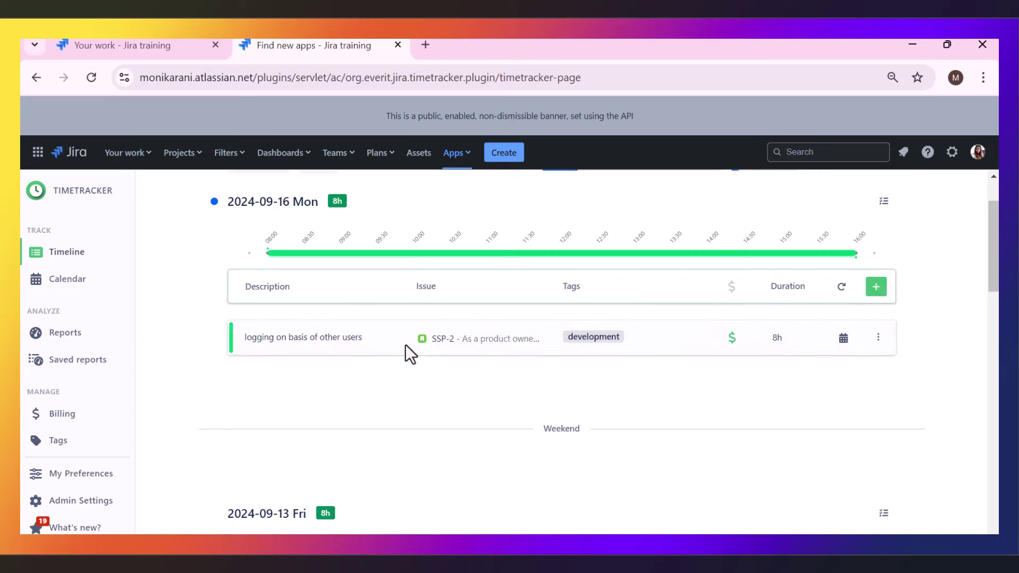
Step: Switch the timeline back to your own user
{"action": "scroll", "coordinate": [775, 398], "scroll_direction": "up", "scroll_amount": 2}
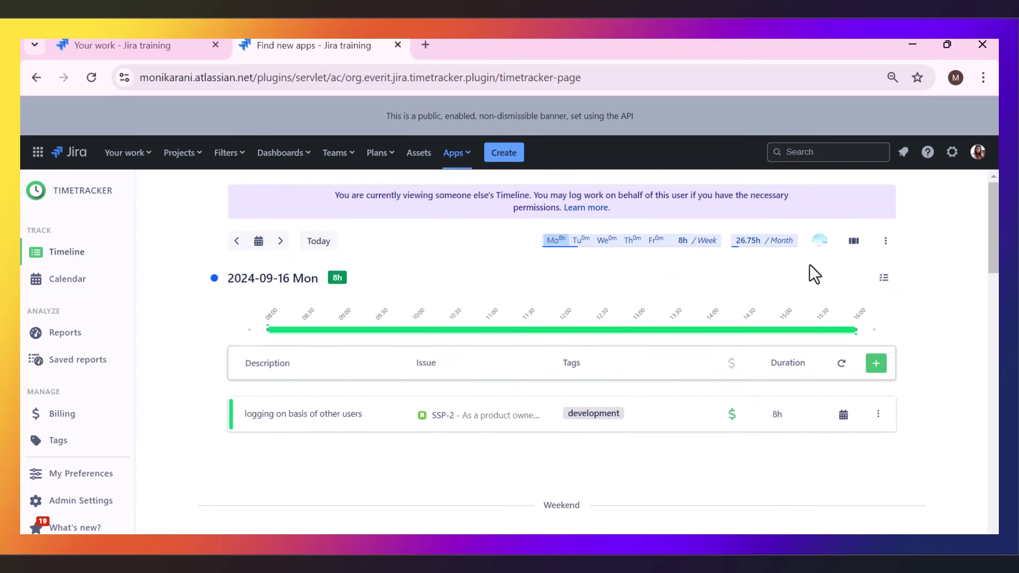
{"action": "left_click", "coordinate": [819, 243]}
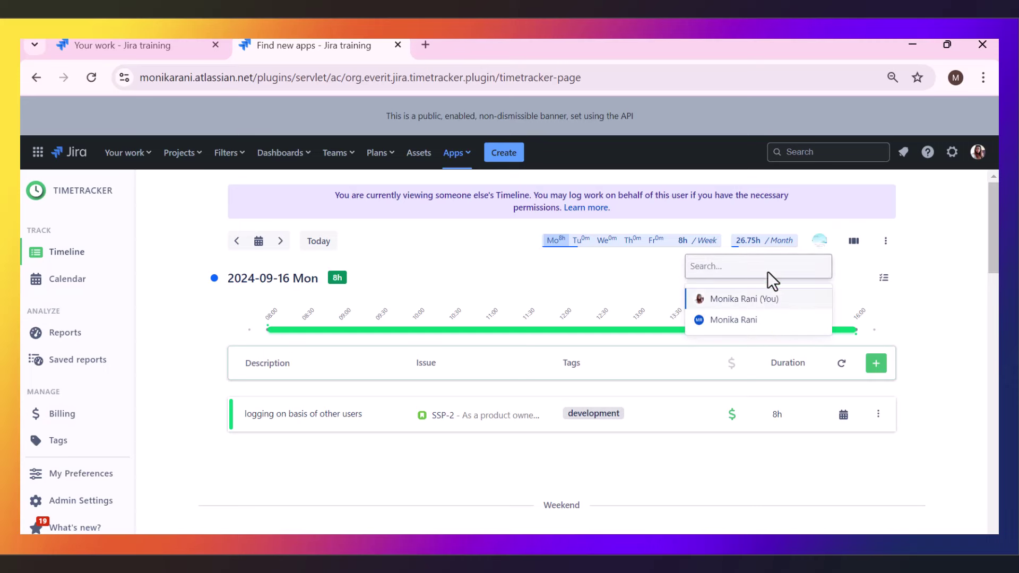
{"action": "left_click", "coordinate": [749, 301]}
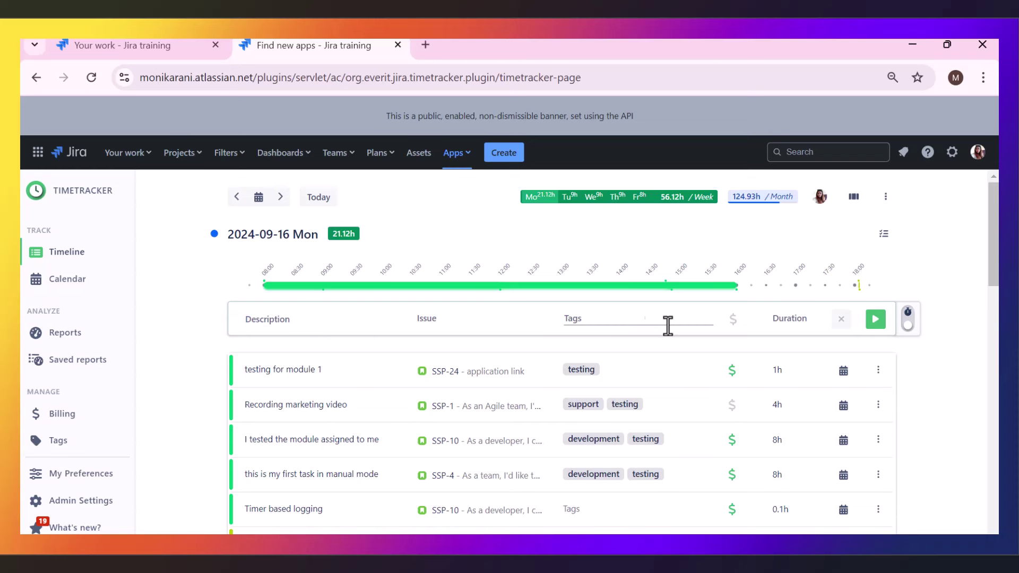
Step: Reorder the timeline's input fields so Billing comes first and Tags precedes Issue, and hide the Tags field
{"action": "left_click", "coordinate": [854, 203]}
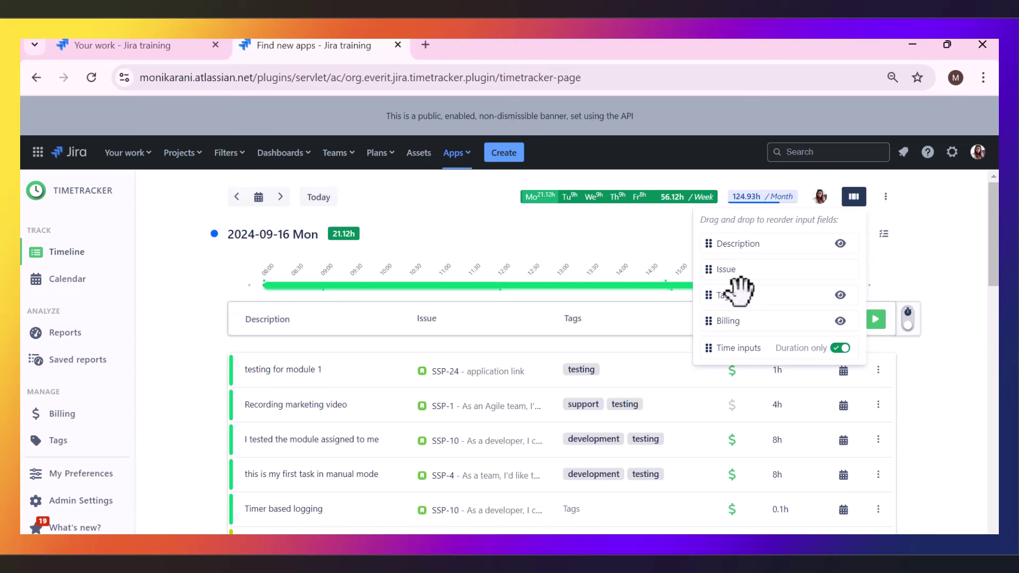
{"action": "left_click_drag", "start_coordinate": [737, 266], "coordinate": [732, 295]}
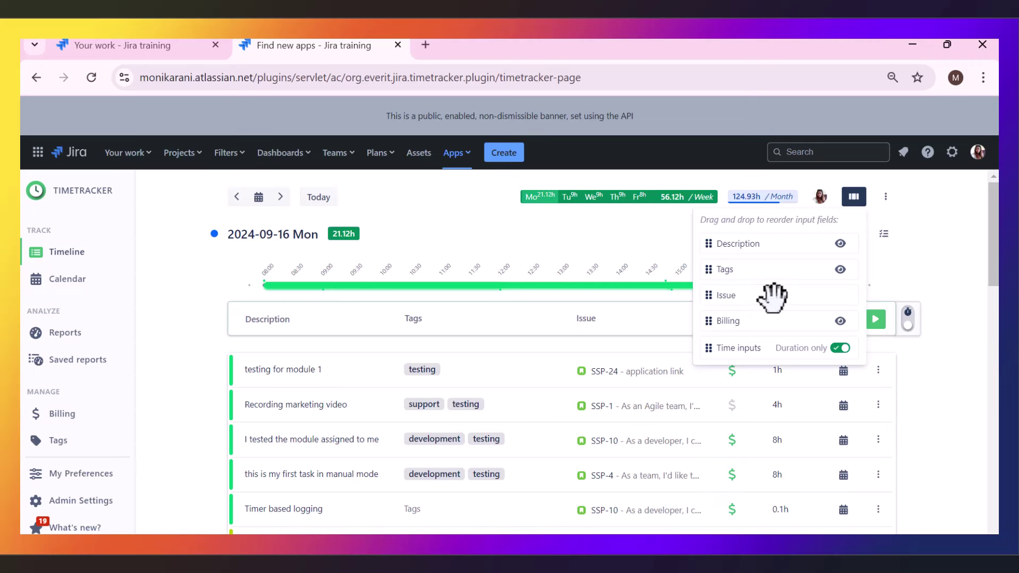
{"action": "left_click", "coordinate": [840, 270]}
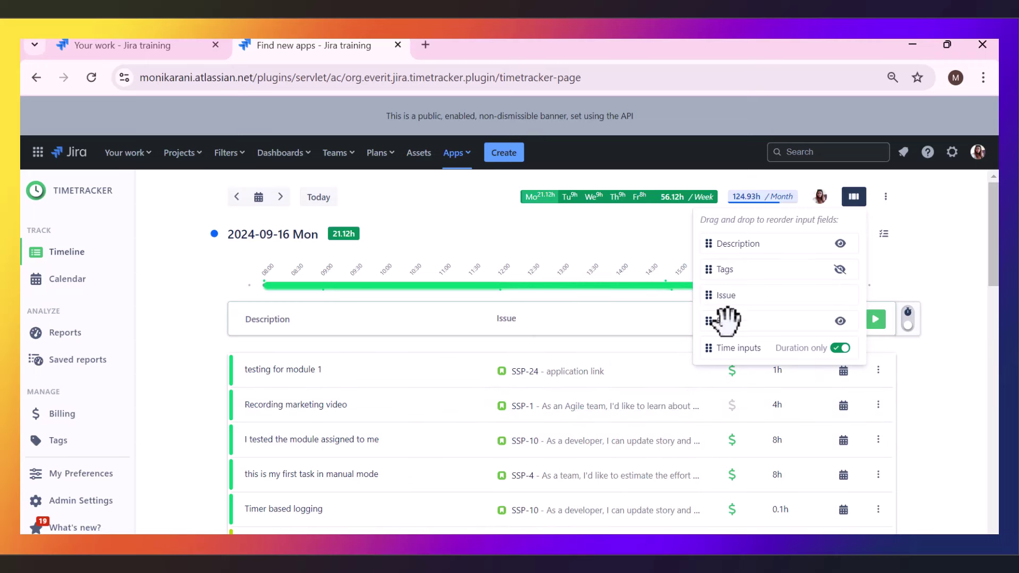
{"action": "left_click_drag", "start_coordinate": [725, 321], "coordinate": [727, 268]}
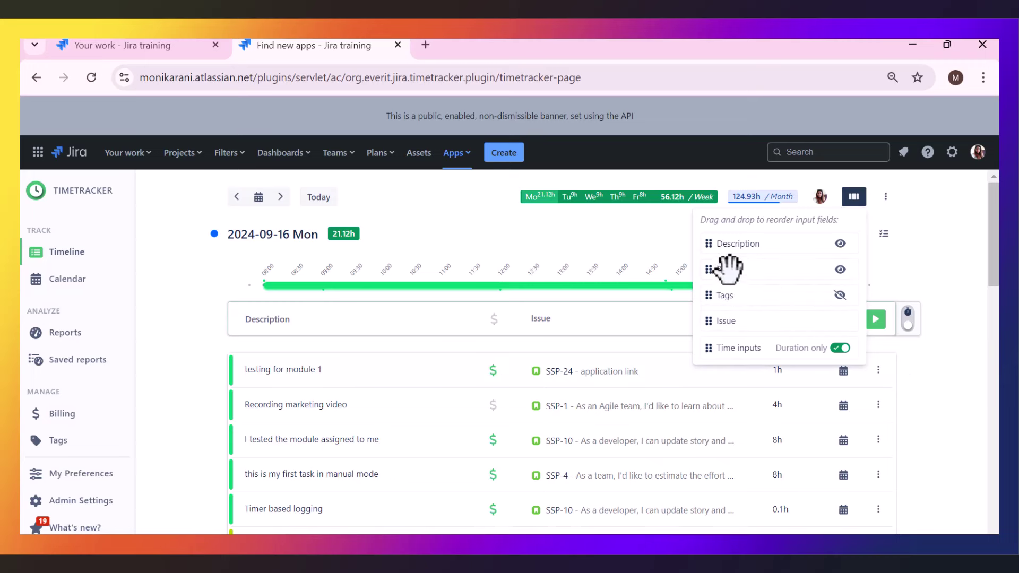
{"action": "left_click_drag", "start_coordinate": [728, 268], "coordinate": [729, 233]}
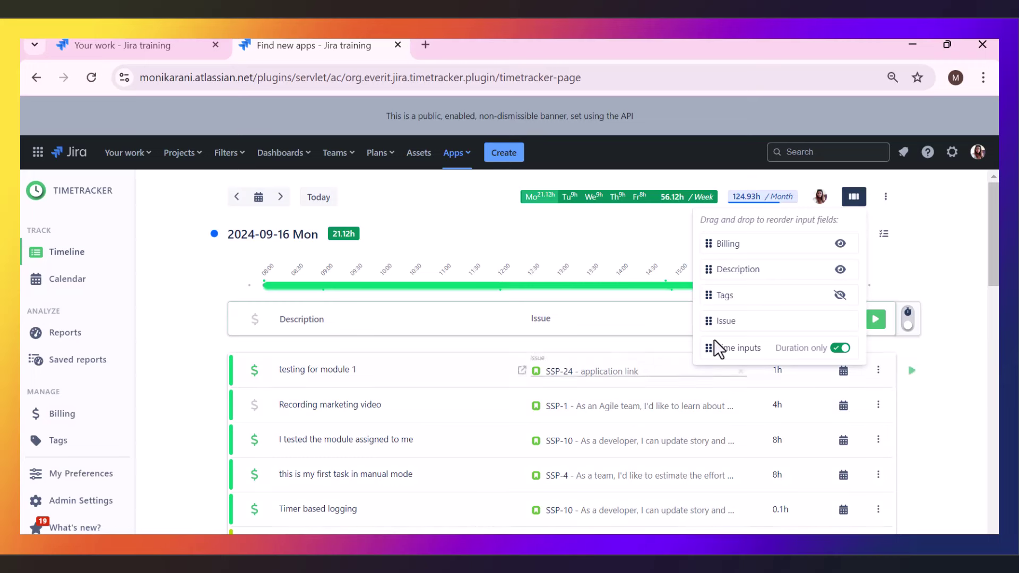
Step: Show the Tags field again and reorder the input fields to Description, Billing, Issue, Tags
{"action": "left_click", "coordinate": [840, 294]}
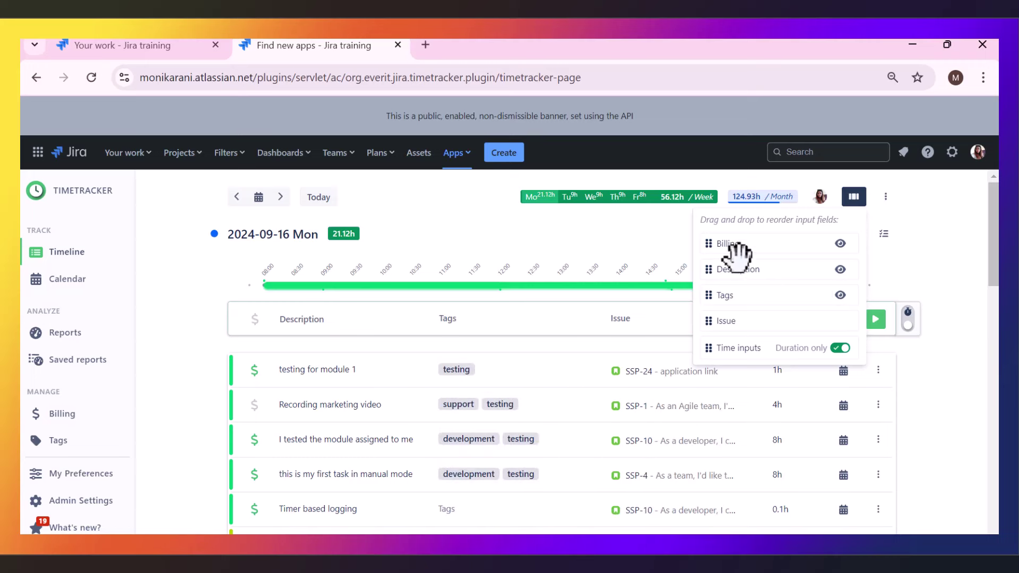
{"action": "left_click_drag", "start_coordinate": [744, 248], "coordinate": [743, 313]}
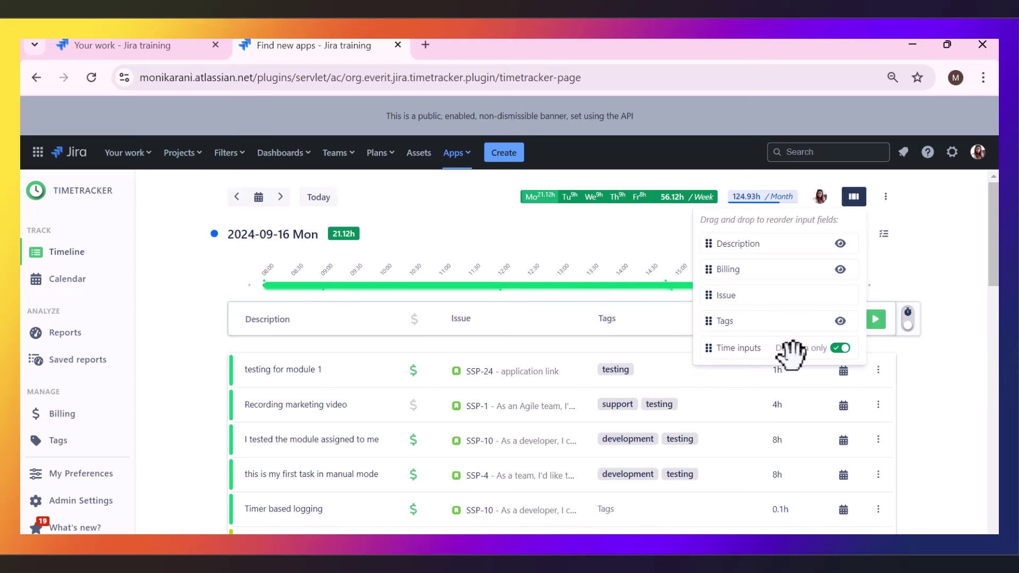
Step: Turn off Duration only for the time inputs, check the Start and End columns, and turn Duration only back on
{"action": "left_click", "coordinate": [838, 348]}
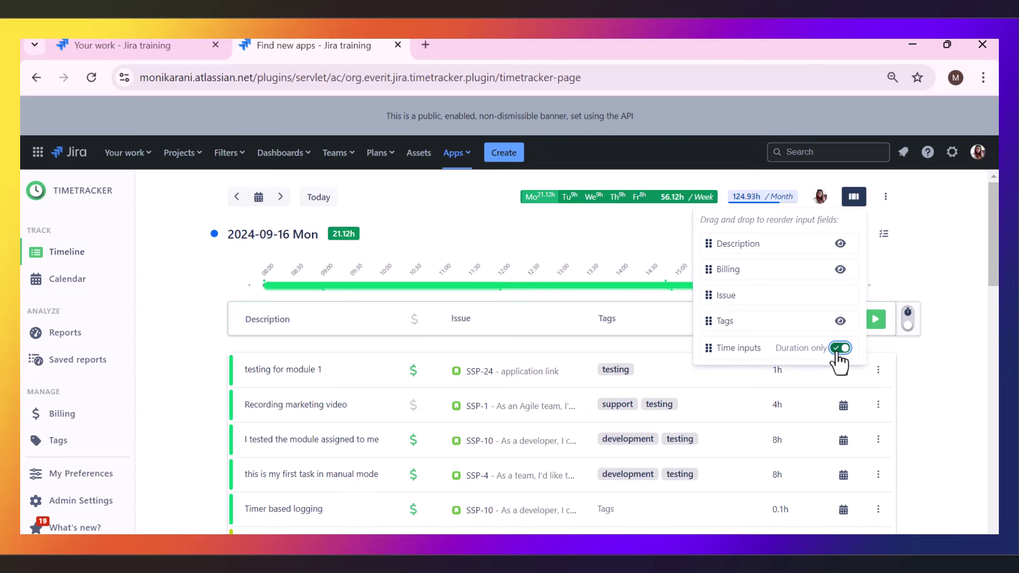
{"action": "left_click", "coordinate": [932, 236]}
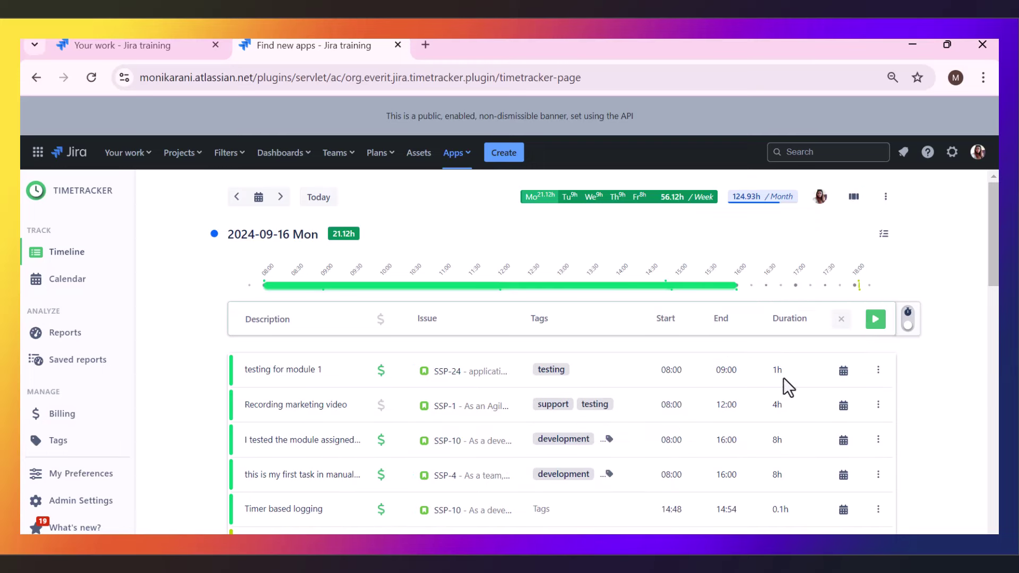
{"action": "left_click", "coordinate": [853, 197]}
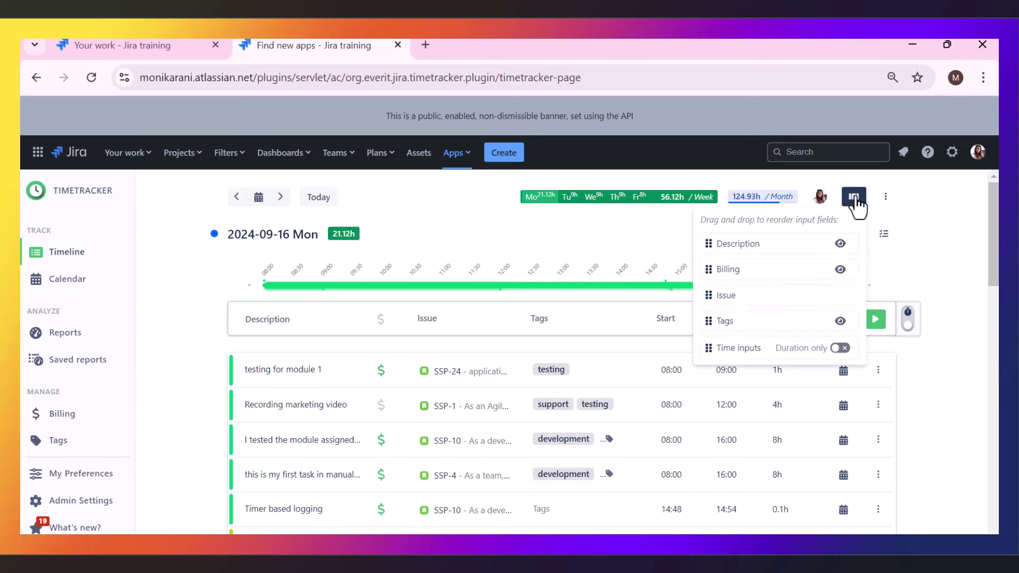
{"action": "left_click", "coordinate": [842, 349]}
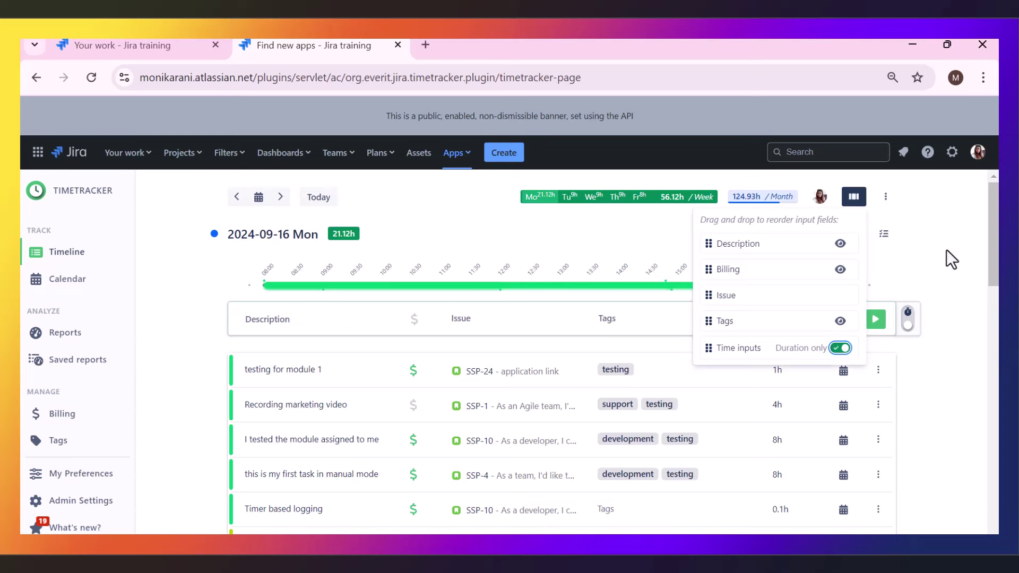
Step: Close the input field customization and look over the worklogs listed for 2024-09-16
{"action": "left_click", "coordinate": [936, 278]}
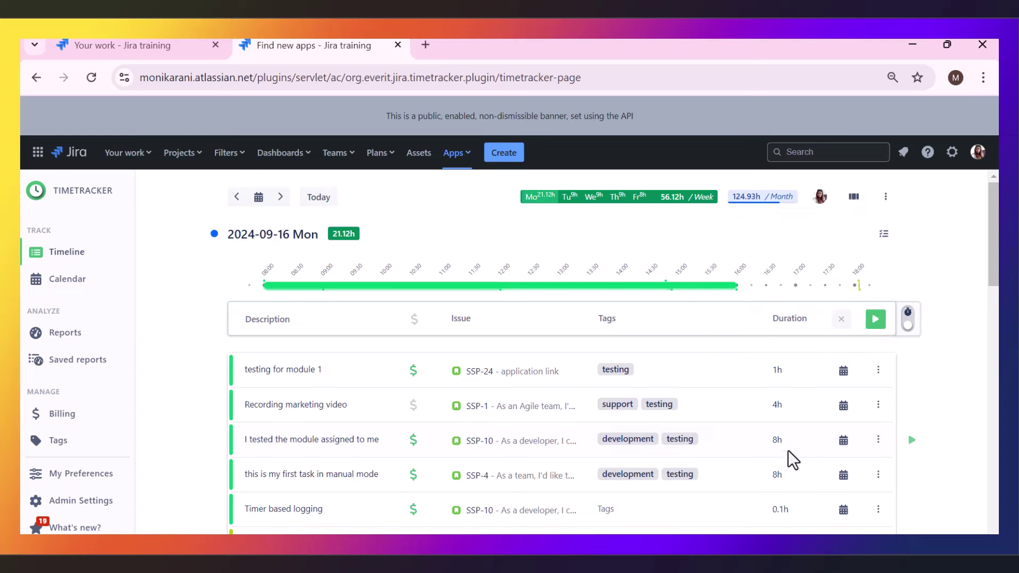
{"action": "scroll", "coordinate": [787, 450], "scroll_direction": "down", "scroll_amount": 3}
{"action": "scroll", "coordinate": [785, 428], "scroll_direction": "up", "scroll_amount": 2}
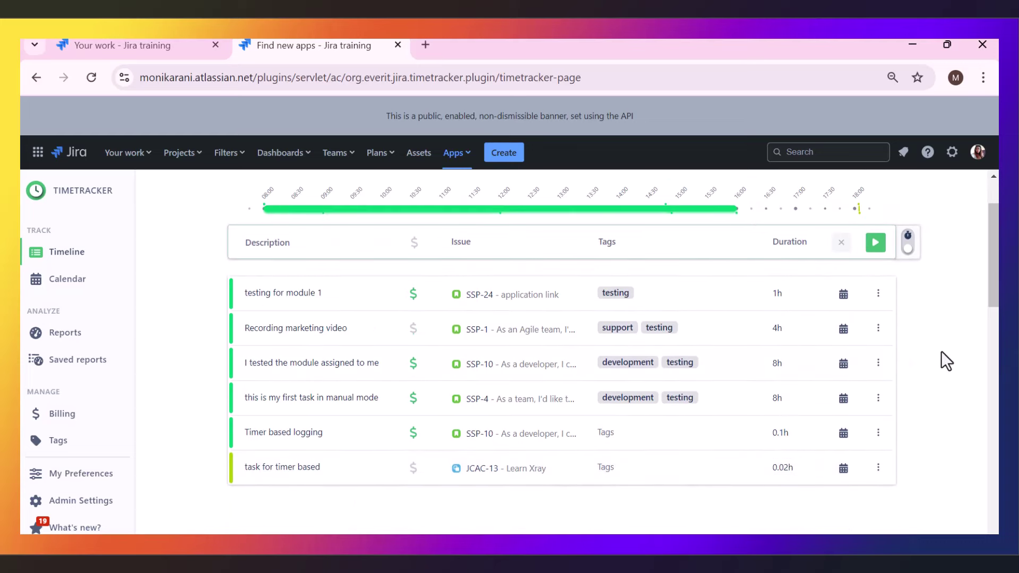
{"action": "scroll", "coordinate": [467, 391], "scroll_direction": "up", "scroll_amount": 2}
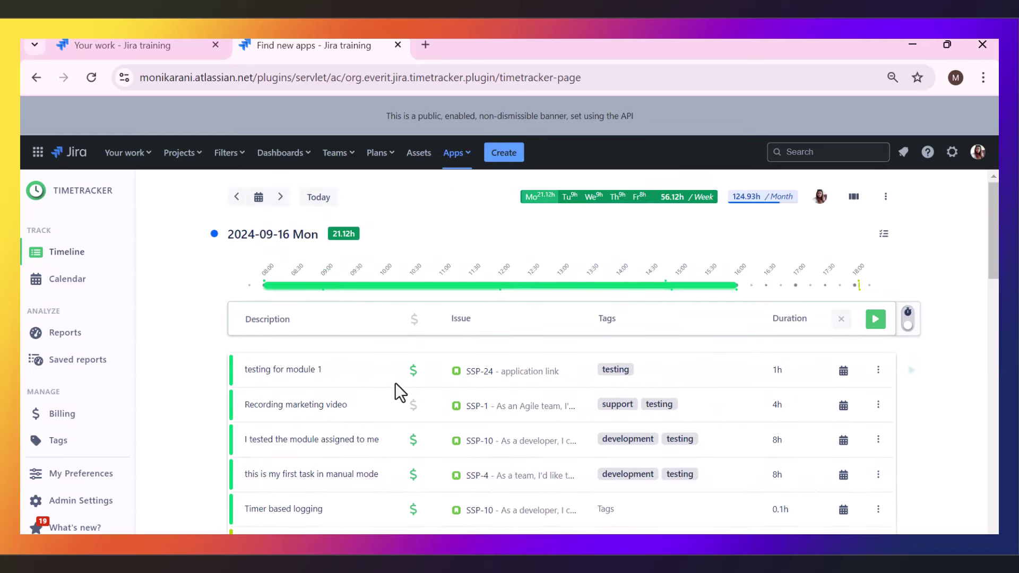
Step: Change the description of the SSP-24 worklog to "testing for module 1 test" and make it non-billable
{"action": "scroll", "coordinate": [401, 393], "scroll_direction": "down", "scroll_amount": 2}
{"action": "left_click", "coordinate": [353, 295]}
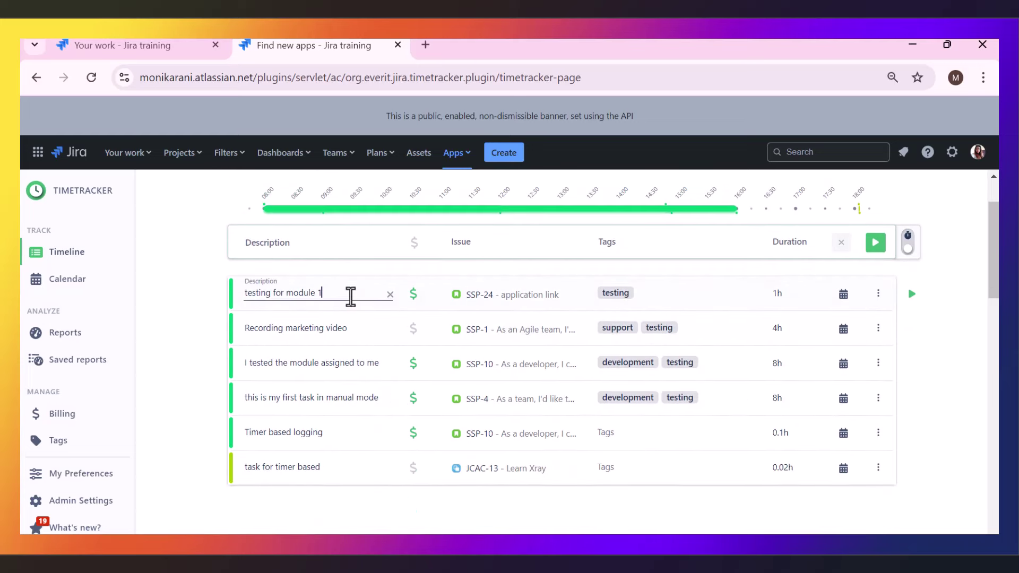
{"action": "type", "text": "oa"}
{"action": "key", "text": "BackSpace"}
{"action": "key", "text": "BackSpace"}
{"action": "key", "text": "BackSpace"}
{"action": "key", "text": "BackSpace"}
{"action": "key", "text": "BackSpace"}
{"action": "key", "text": "BackSpace"}
{"action": "type", "text": "1 test"}
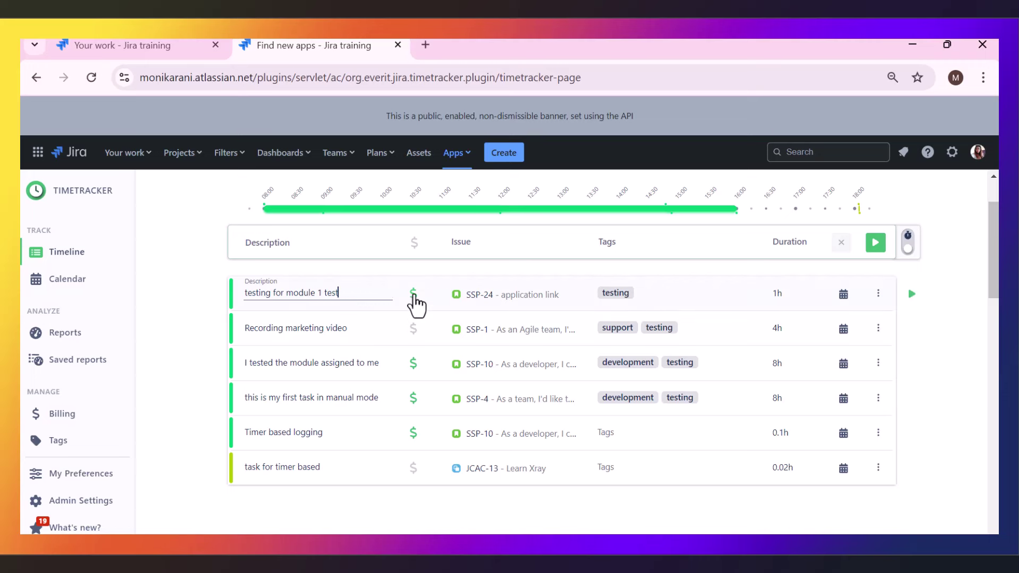
{"action": "left_click", "coordinate": [413, 295]}
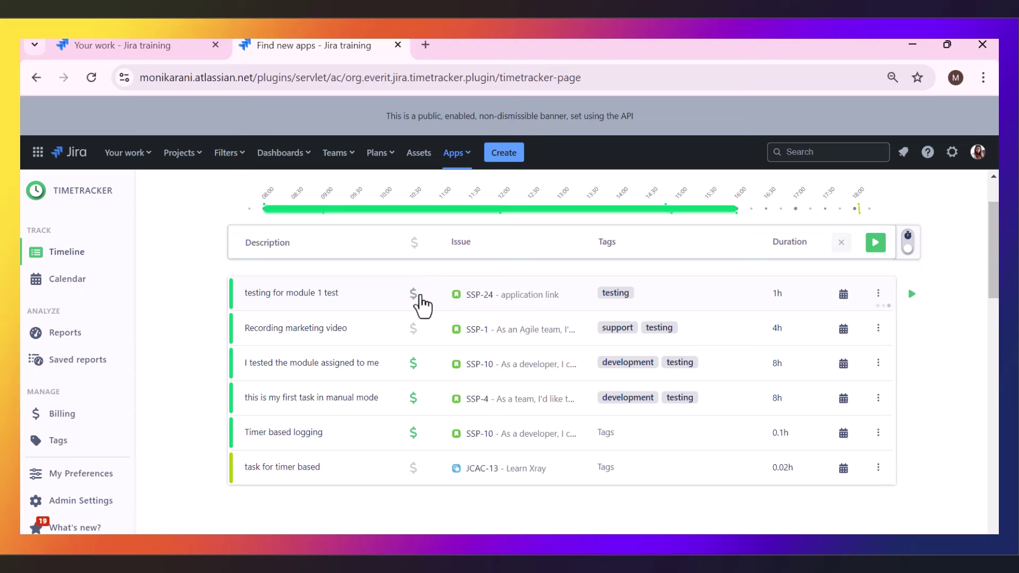
{"action": "left_click", "coordinate": [416, 297]}
Step: Inspect the SSP-24 worklog's tags, duration, date picker and its Duplicate, Split and Delete options without changing anything
{"action": "left_click", "coordinate": [651, 301]}
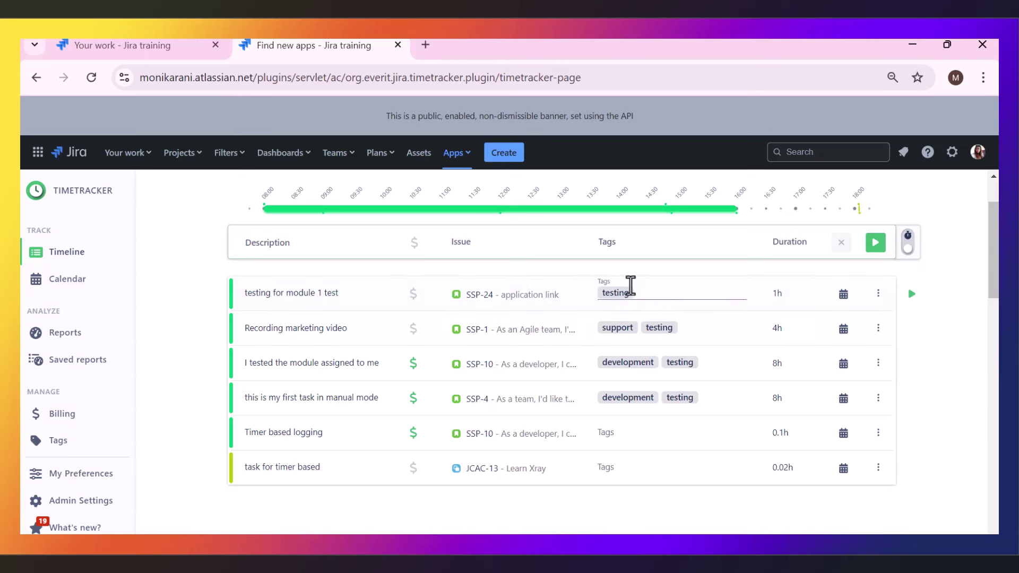
{"action": "left_click", "coordinate": [779, 295]}
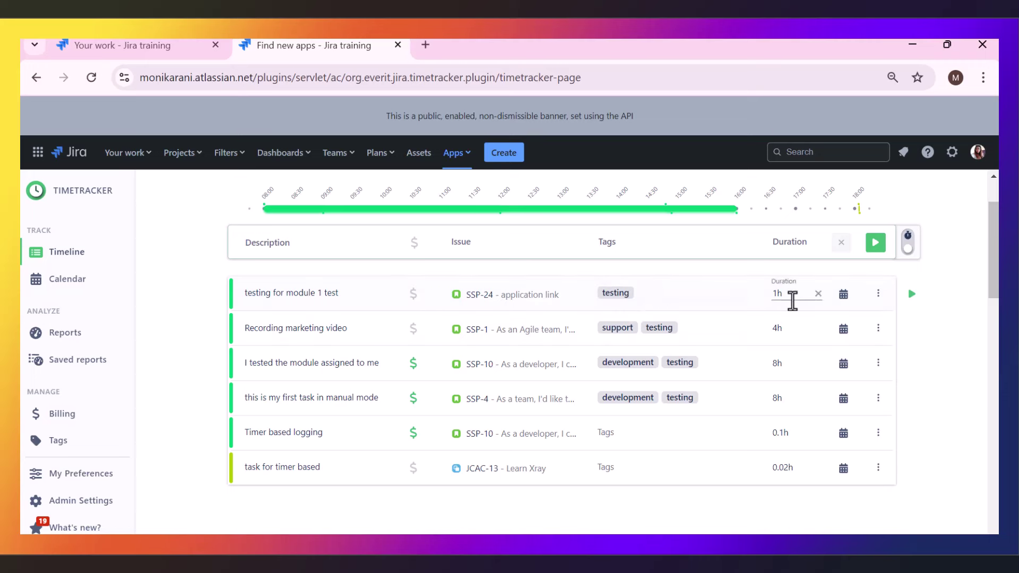
{"action": "left_click", "coordinate": [843, 300]}
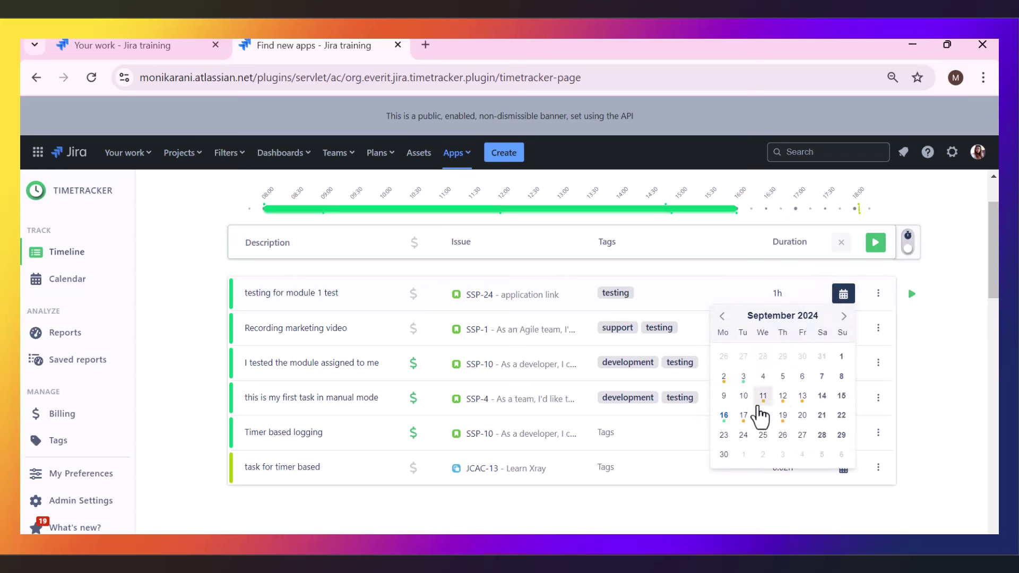
{"action": "left_click", "coordinate": [896, 302]}
{"action": "left_click", "coordinate": [878, 294]}
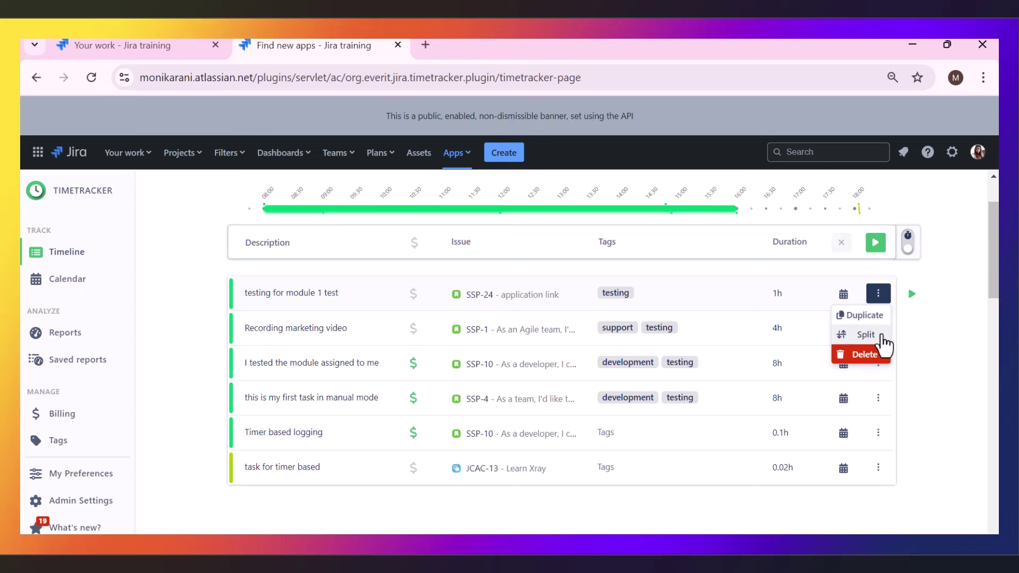
{"action": "left_click", "coordinate": [950, 335]}
{"action": "scroll", "coordinate": [947, 338], "scroll_direction": "up", "scroll_amount": 2}
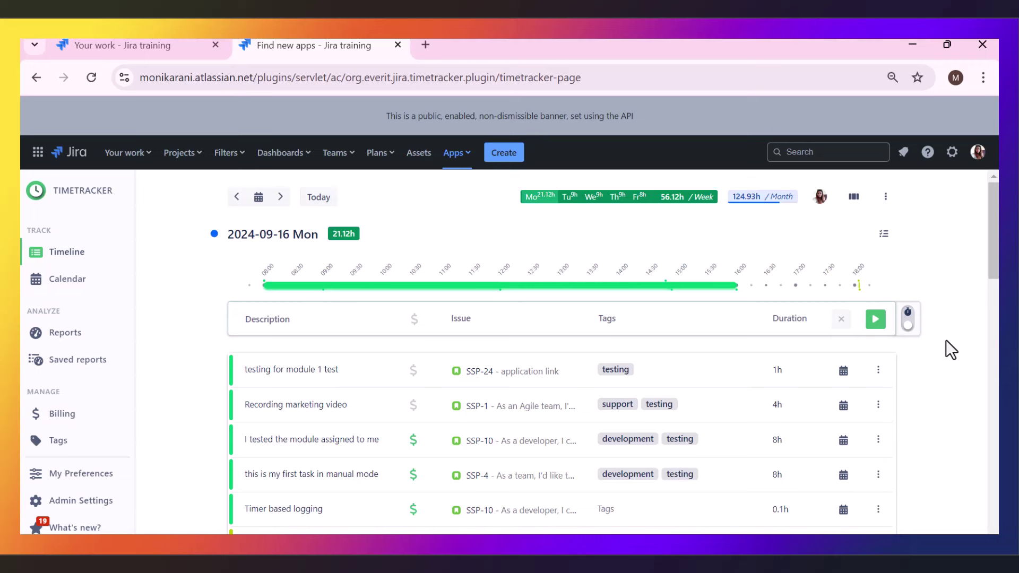
Step: Bulk edit all of the day's worklogs to set their duration to 10h
{"action": "left_click", "coordinate": [884, 238]}
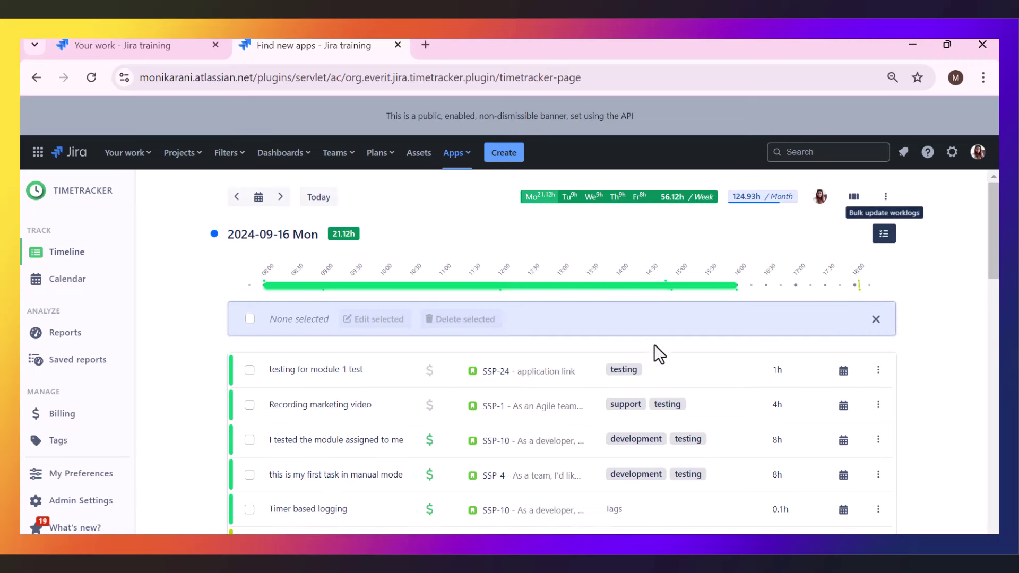
{"action": "scroll", "coordinate": [695, 386], "scroll_direction": "down", "scroll_amount": 2}
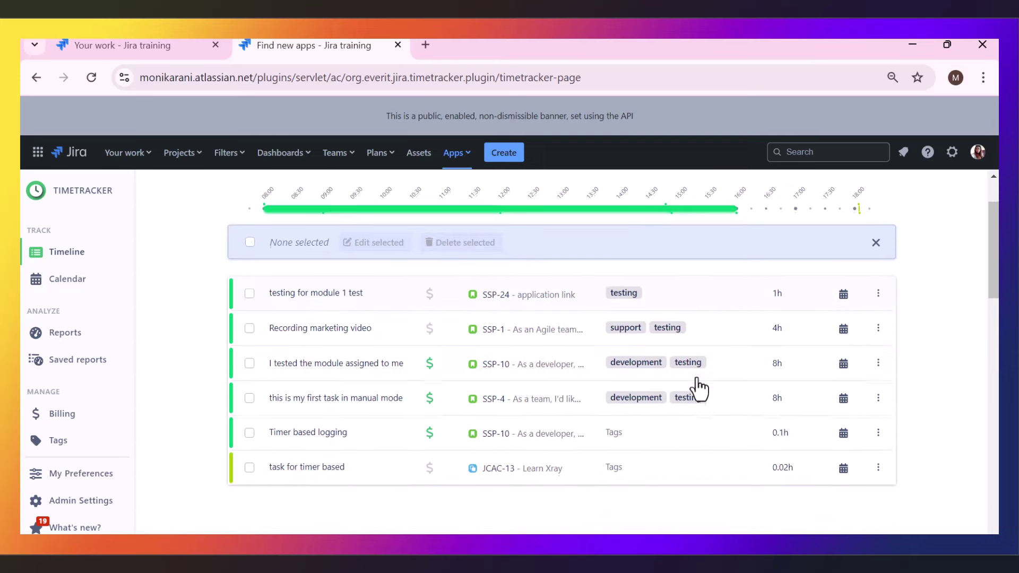
{"action": "left_click", "coordinate": [250, 243]}
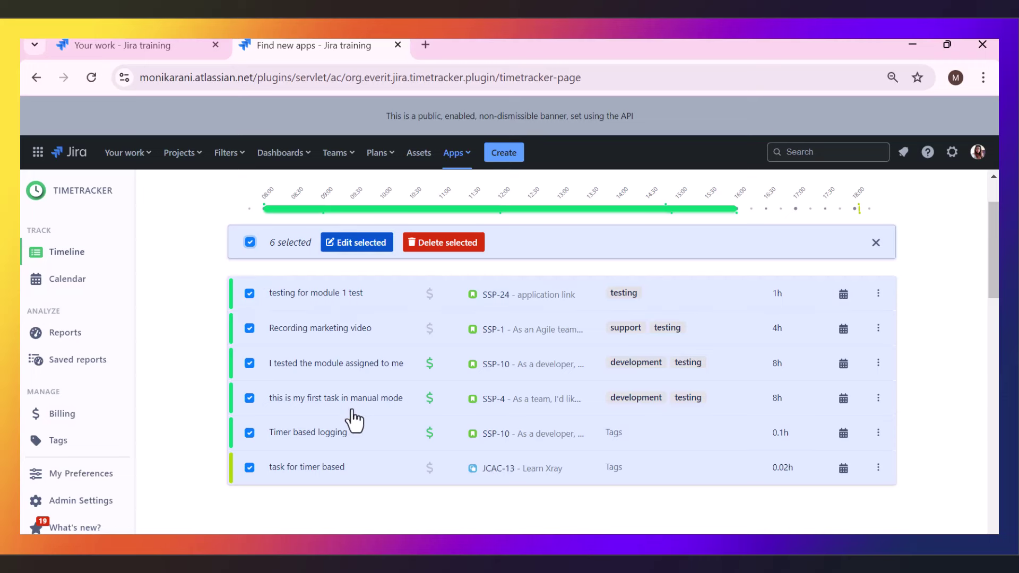
{"action": "left_click", "coordinate": [354, 245]}
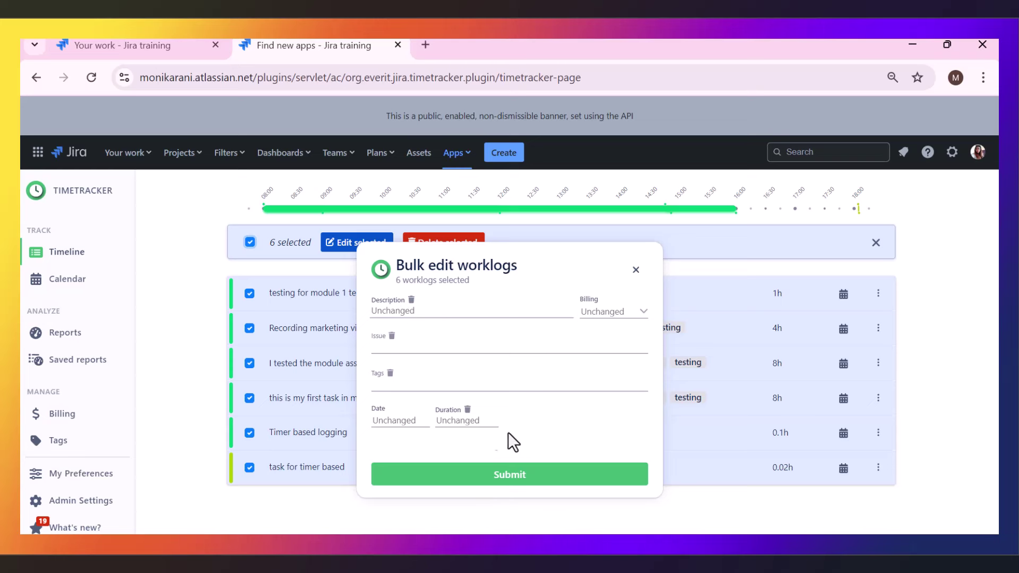
{"action": "left_click", "coordinate": [449, 419]}
{"action": "type", "text": "1"}
{"action": "key", "text": "BackSpace"}
{"action": "type", "text": "10h"}
{"action": "left_click", "coordinate": [518, 481]}
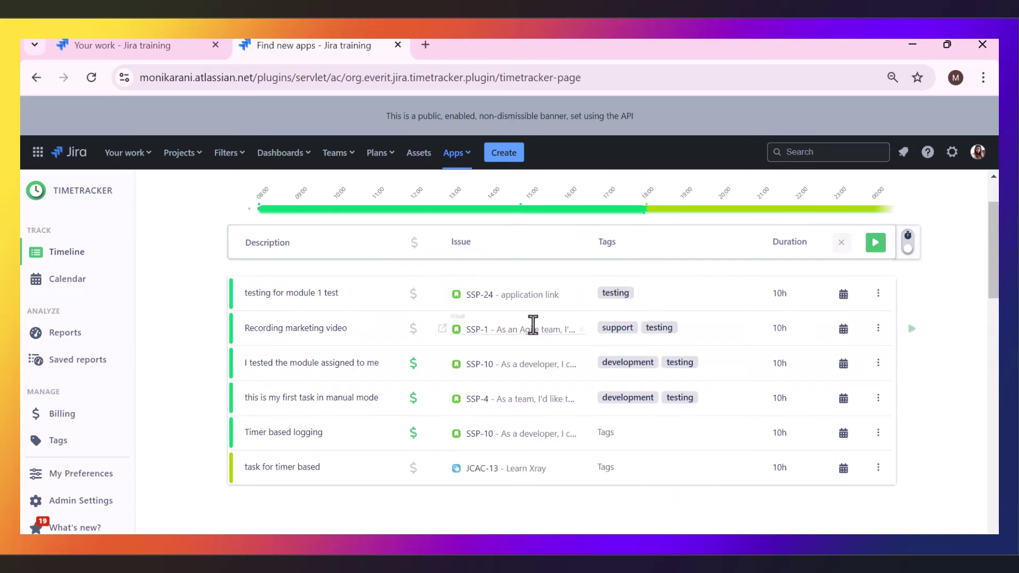
Step: Bulk edit only the day's first three worklogs to set their duration to 8h
{"action": "scroll", "coordinate": [529, 326], "scroll_direction": "up", "scroll_amount": 2}
{"action": "left_click", "coordinate": [884, 236]}
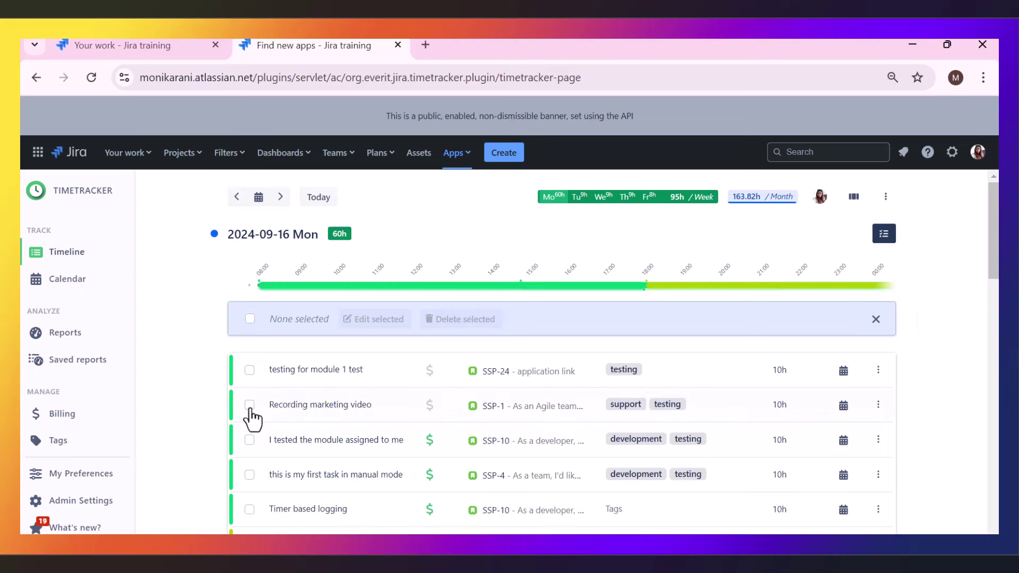
{"action": "left_click", "coordinate": [249, 404]}
{"action": "left_click", "coordinate": [249, 370]}
{"action": "left_click", "coordinate": [250, 439]}
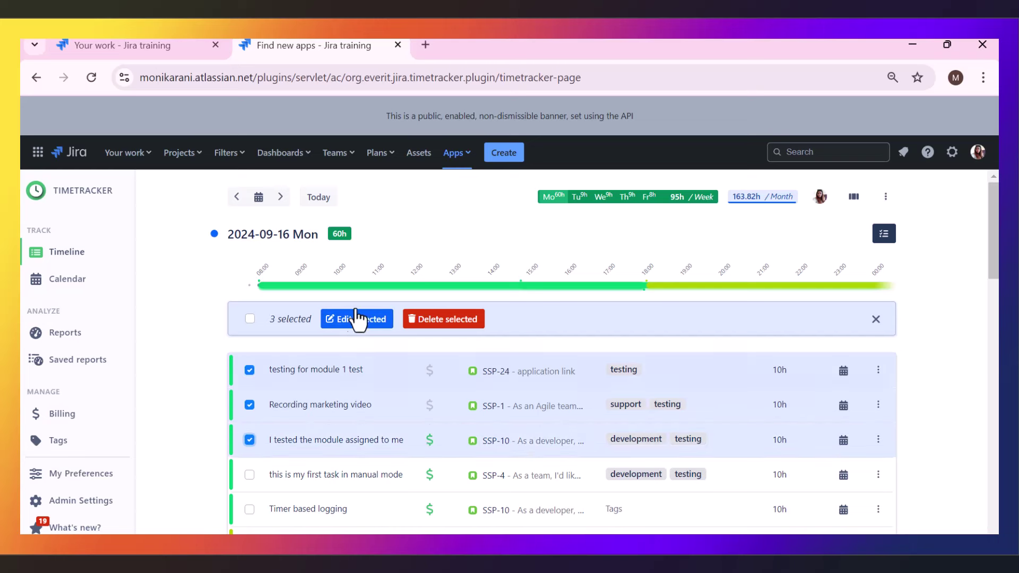
{"action": "left_click", "coordinate": [354, 320]}
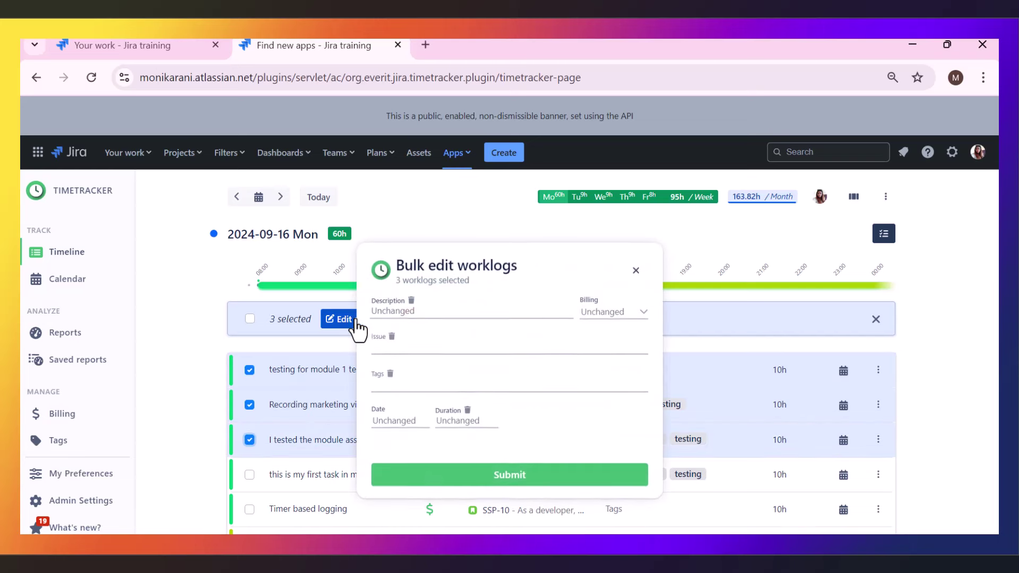
{"action": "left_click", "coordinate": [464, 420]}
{"action": "type", "text": "8h"}
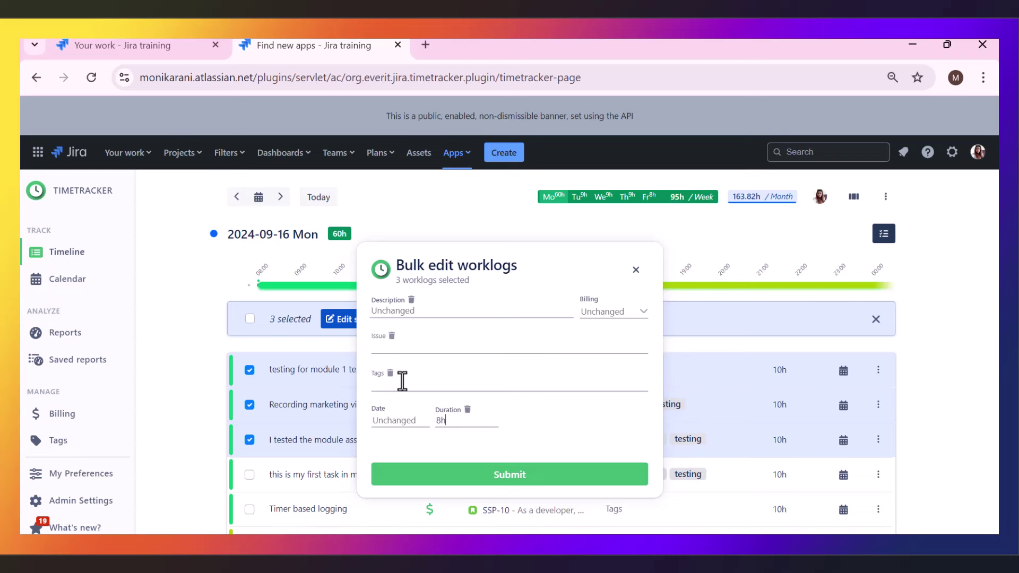
{"action": "left_click", "coordinate": [539, 480]}
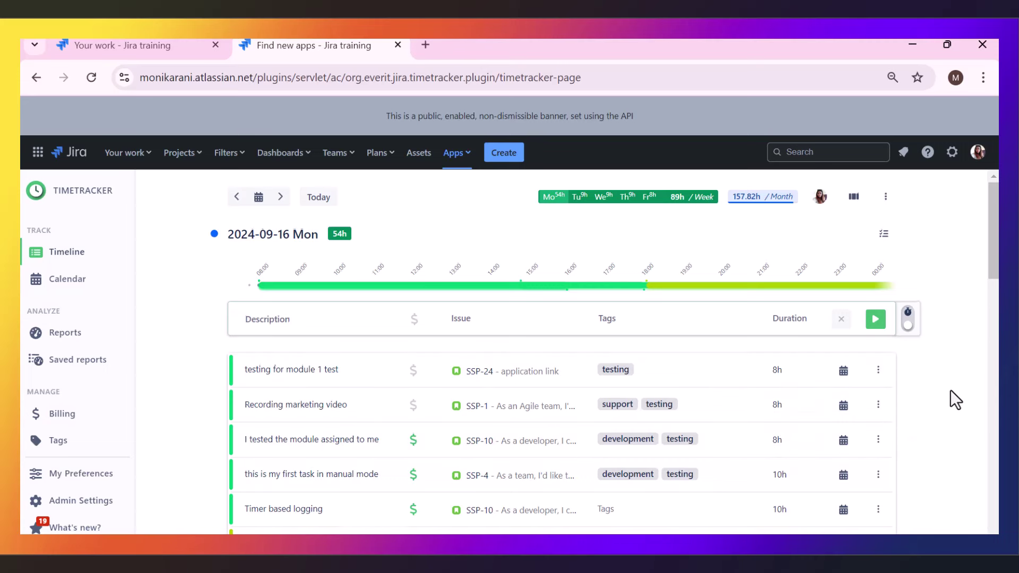
Step: Switch to manual logging and add an 8h worklog without an issue, described as working with a colleague on Module 1
{"action": "scroll", "coordinate": [949, 390], "scroll_direction": "down", "scroll_amount": 1}
{"action": "scroll", "coordinate": [949, 389], "scroll_direction": "up", "scroll_amount": 1}
{"action": "scroll", "coordinate": [595, 424], "scroll_direction": "down", "scroll_amount": 1}
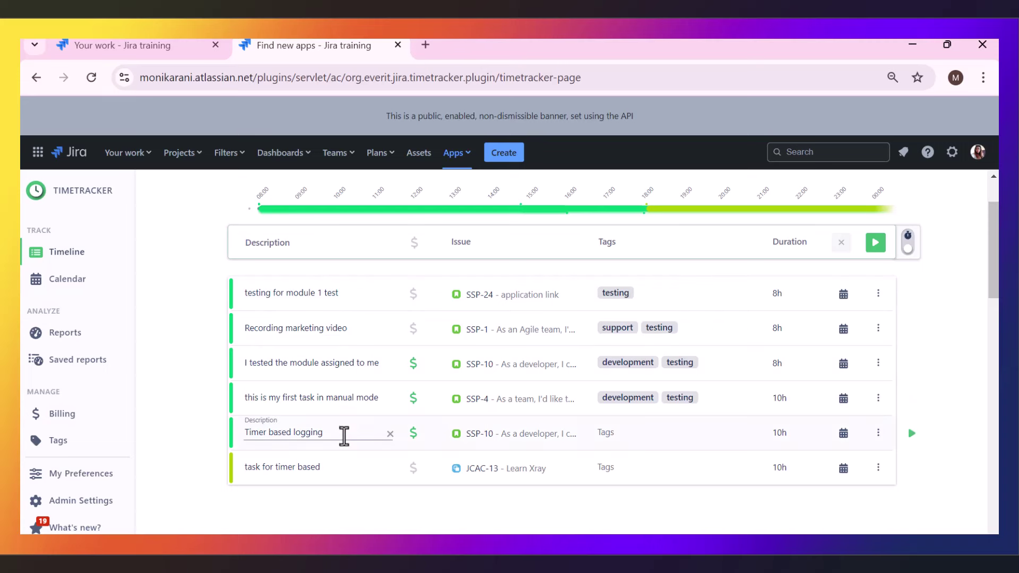
{"action": "scroll", "coordinate": [939, 276], "scroll_direction": "up", "scroll_amount": 1}
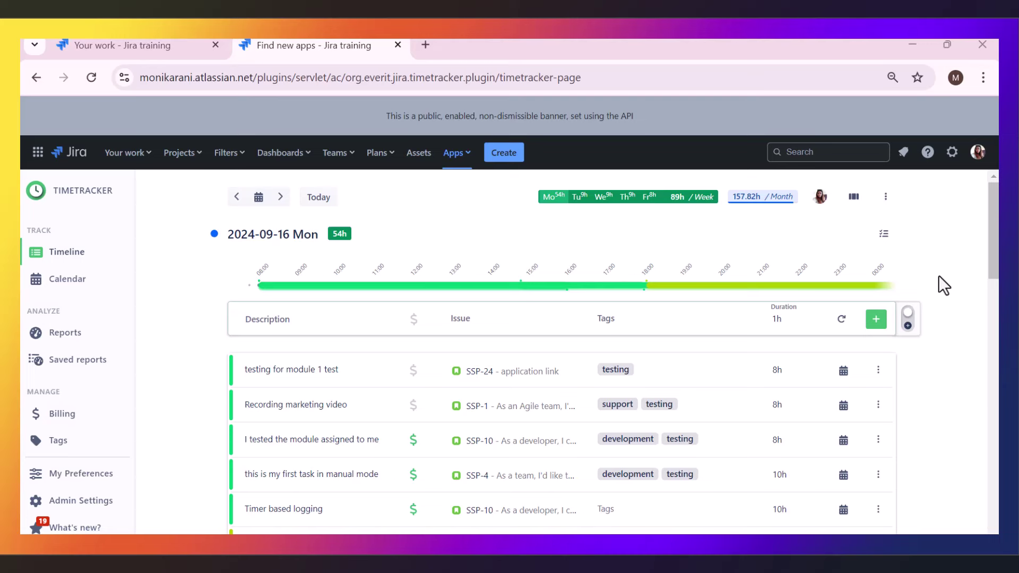
{"action": "scroll", "coordinate": [364, 366], "scroll_direction": "down", "scroll_amount": 2}
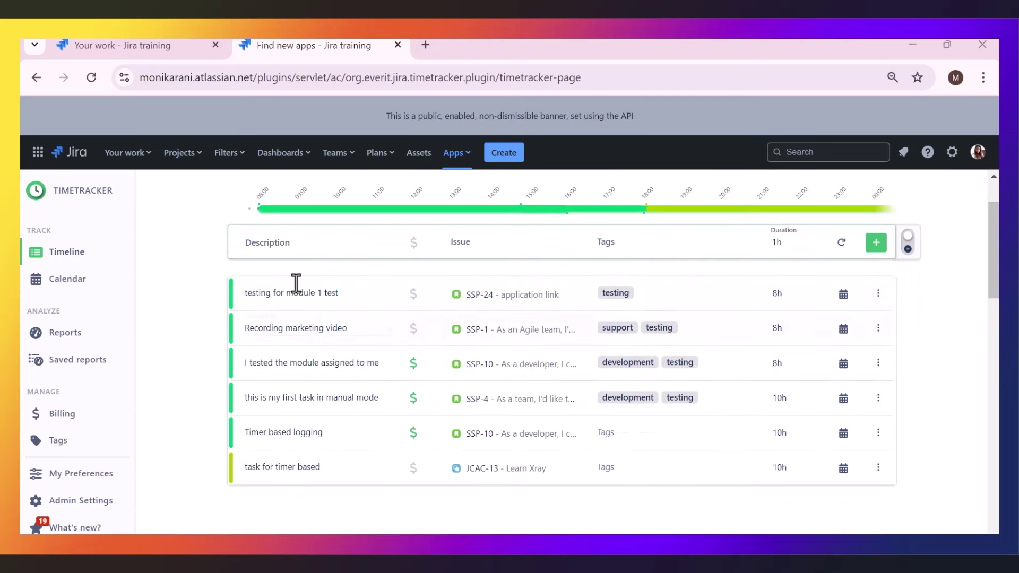
{"action": "left_click", "coordinate": [276, 243]}
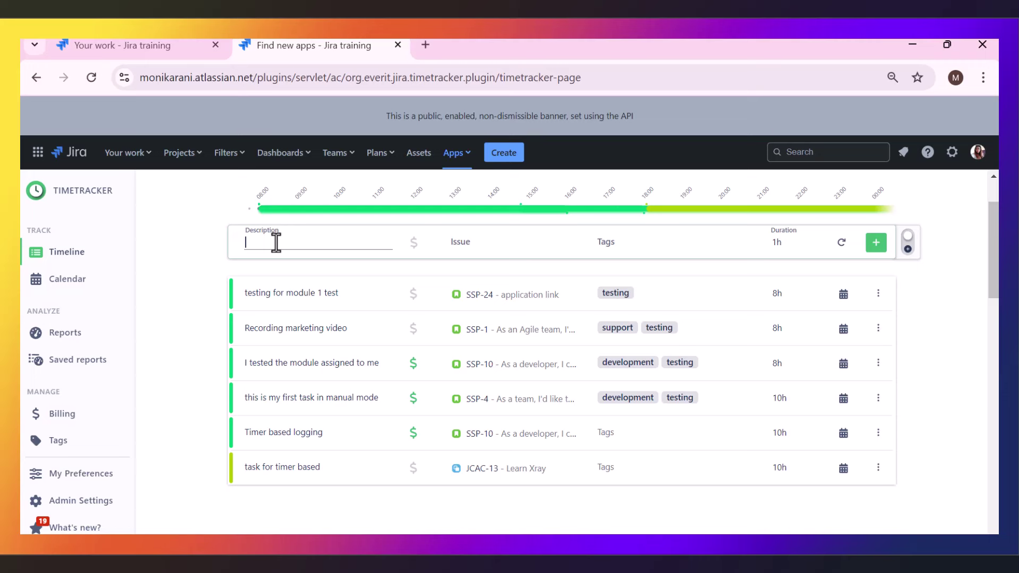
{"action": "type", "text": "working with David on Module 1"}
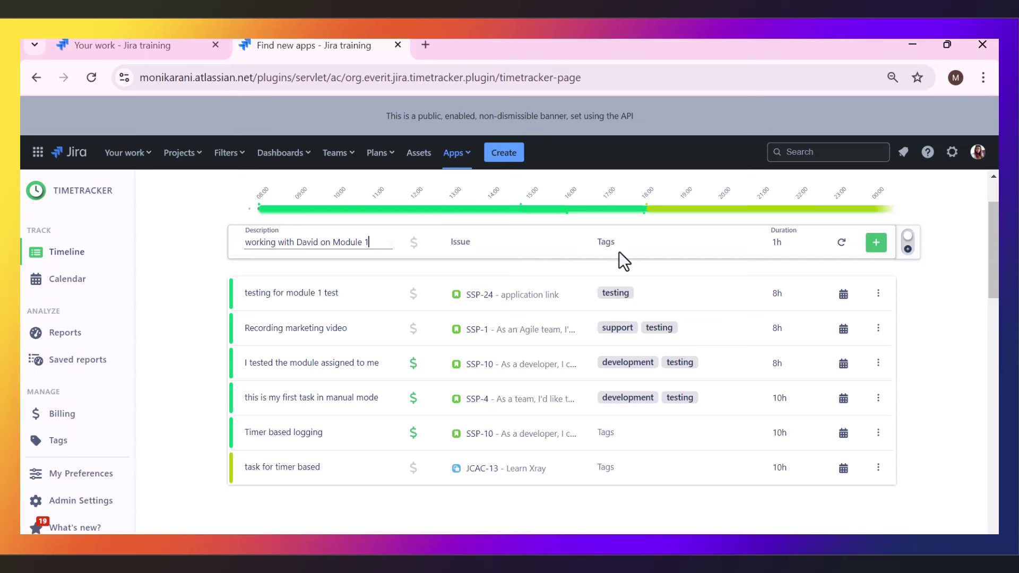
{"action": "left_click", "coordinate": [781, 243]}
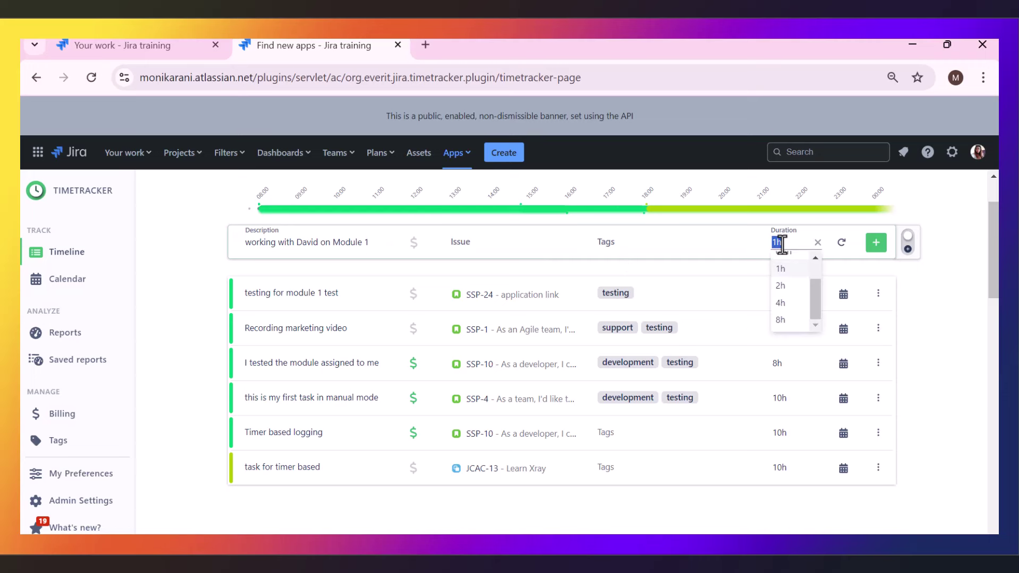
{"action": "left_click", "coordinate": [789, 320]}
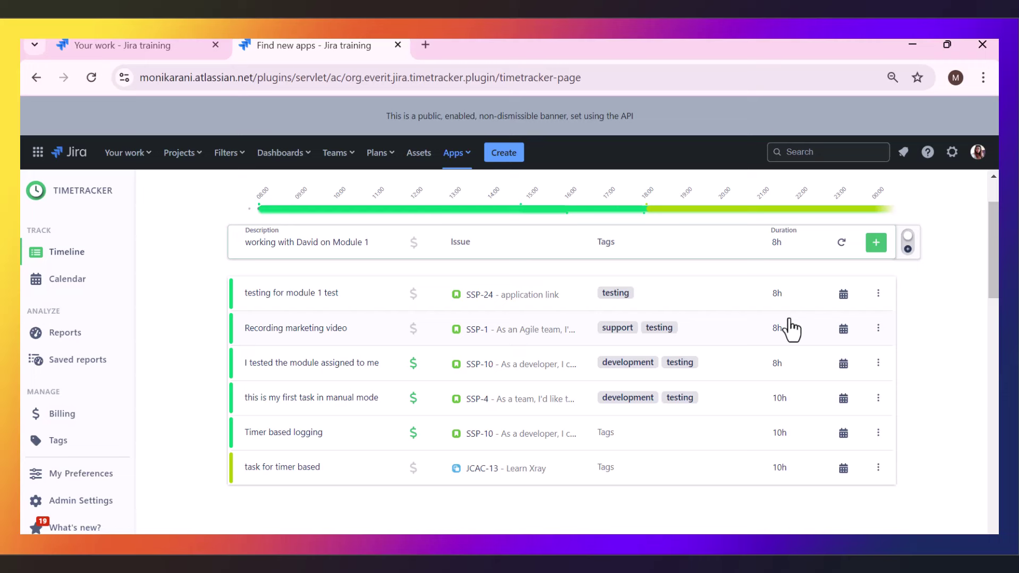
{"action": "left_click", "coordinate": [875, 242]}
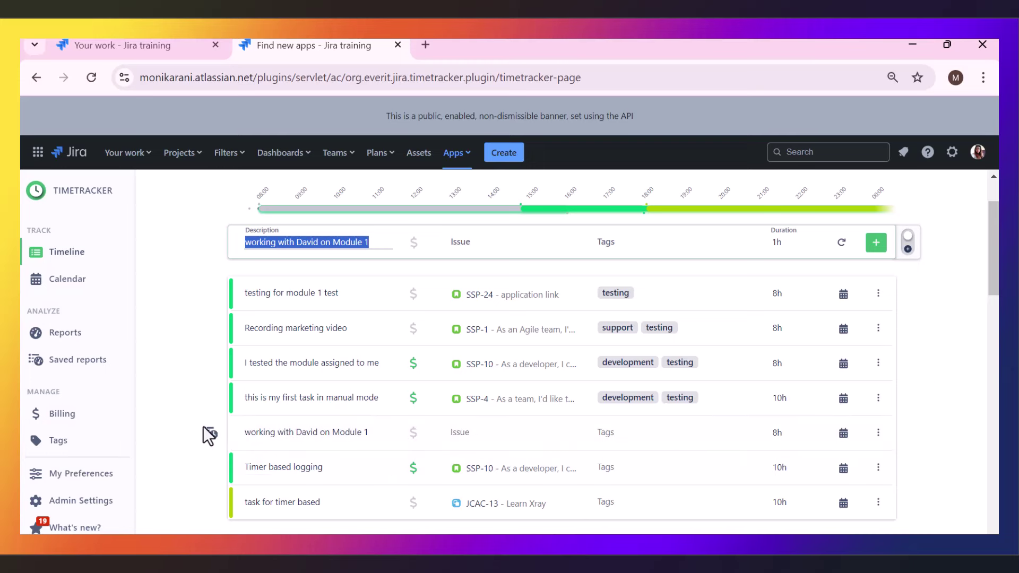
Step: Check the planned-work marker and the description of the new worklog that has no issue assigned
{"action": "scroll", "coordinate": [209, 433], "scroll_direction": "down", "scroll_amount": 1}
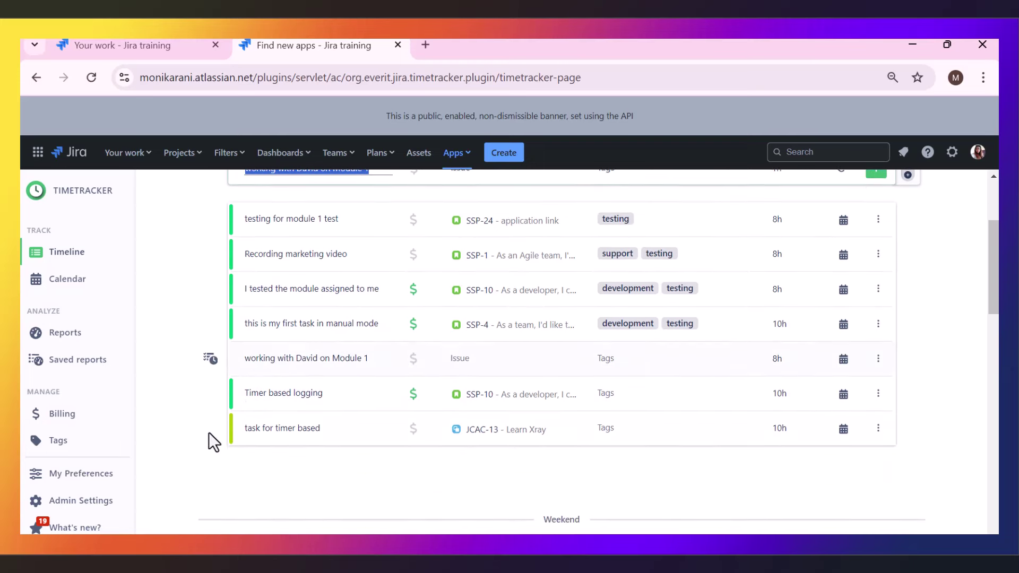
{"action": "mouse_move", "coordinate": [210, 360]}
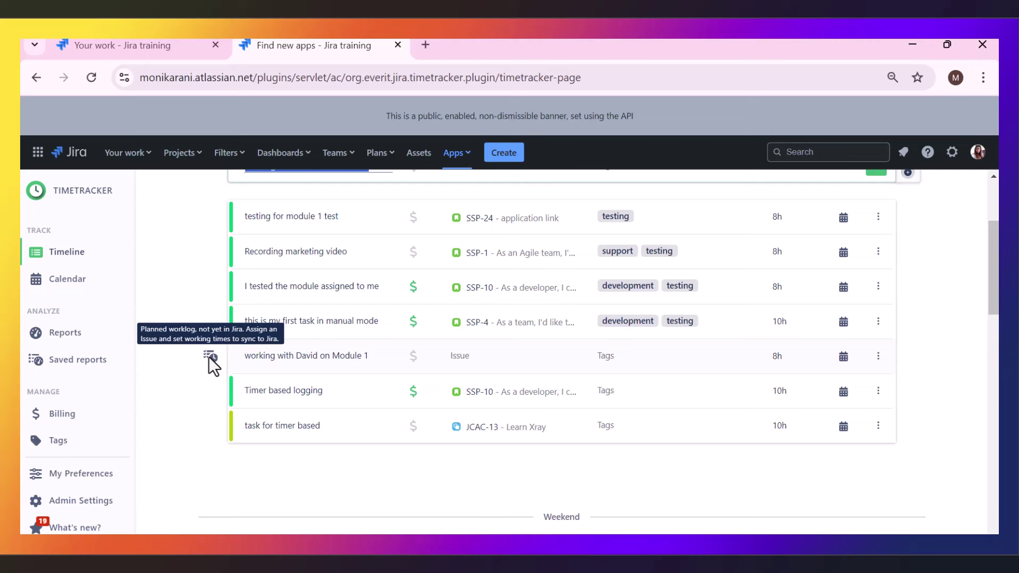
{"action": "left_click", "coordinate": [331, 363]}
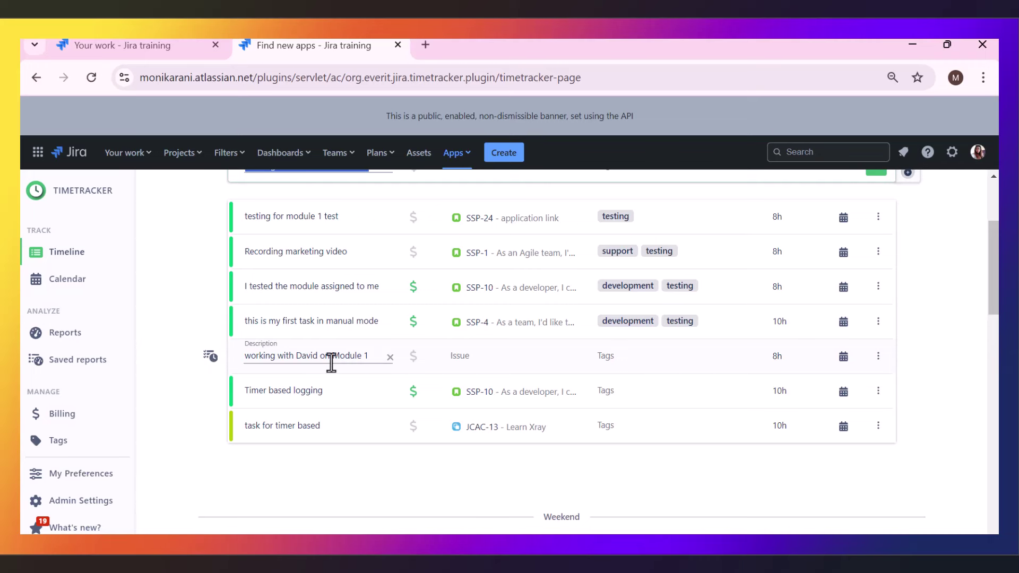
{"action": "key", "text": "Return"}
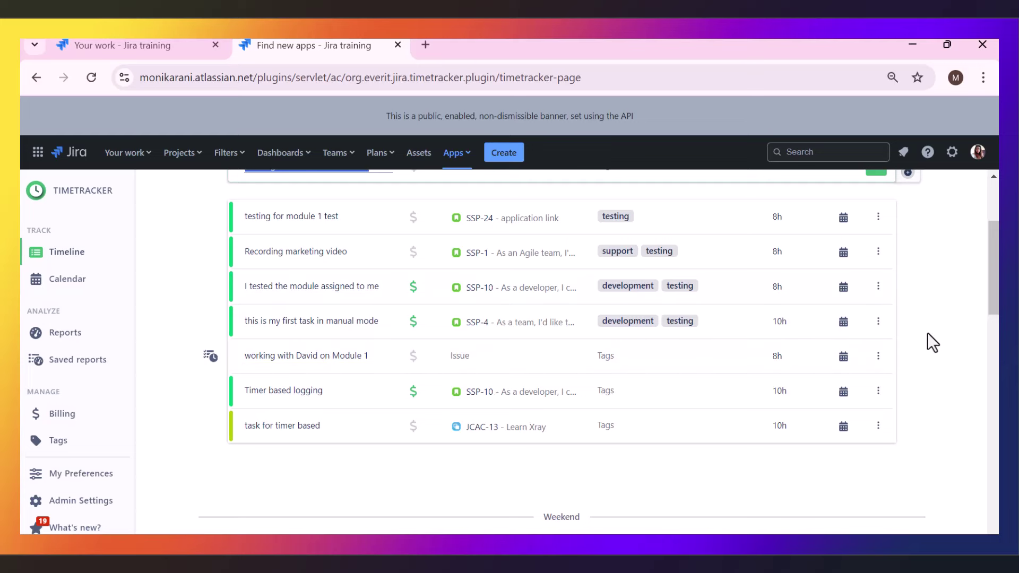
Step: Filter the timeline to planned work only, and switch the filter back off to show all worklogs
{"action": "left_click_drag", "start_coordinate": [992, 249], "coordinate": [986, 211]}
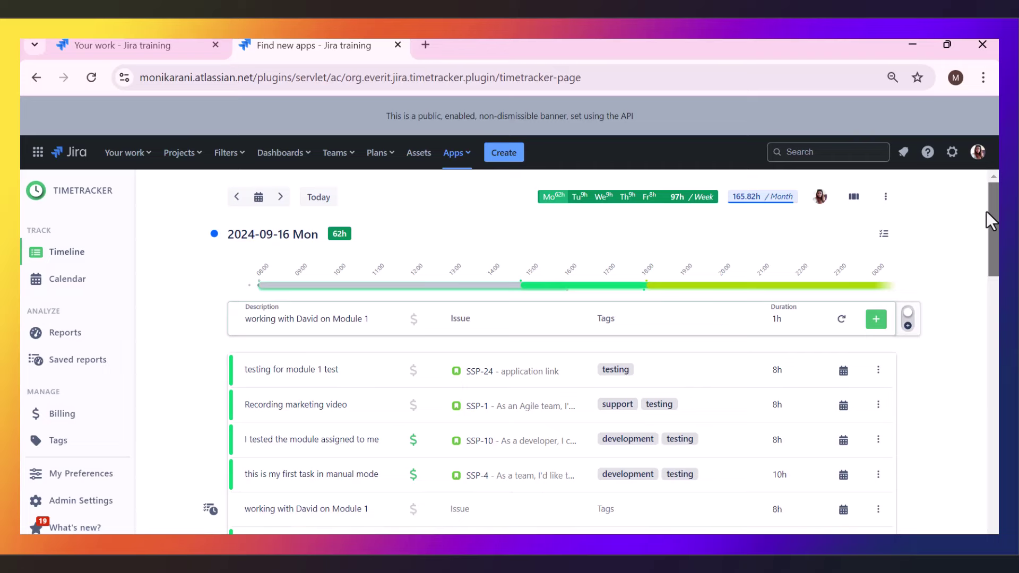
{"action": "mouse_move", "coordinate": [986, 211]}
{"action": "left_mouse_down"}
{"action": "mouse_move", "coordinate": [988, 231]}
{"action": "mouse_move", "coordinate": [985, 211]}
{"action": "left_mouse_up"}
{"action": "left_click", "coordinate": [885, 198]}
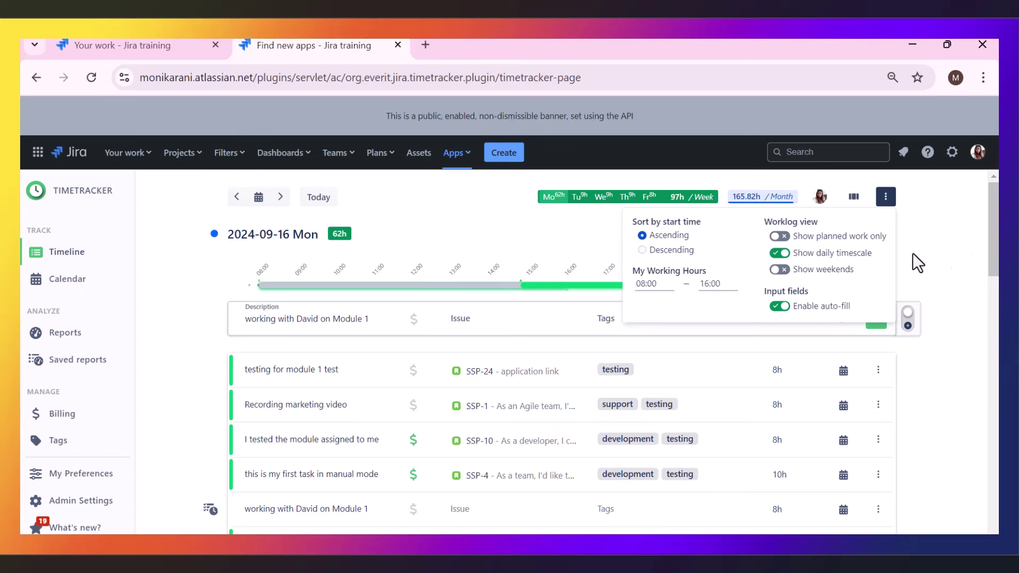
{"action": "left_click", "coordinate": [780, 237]}
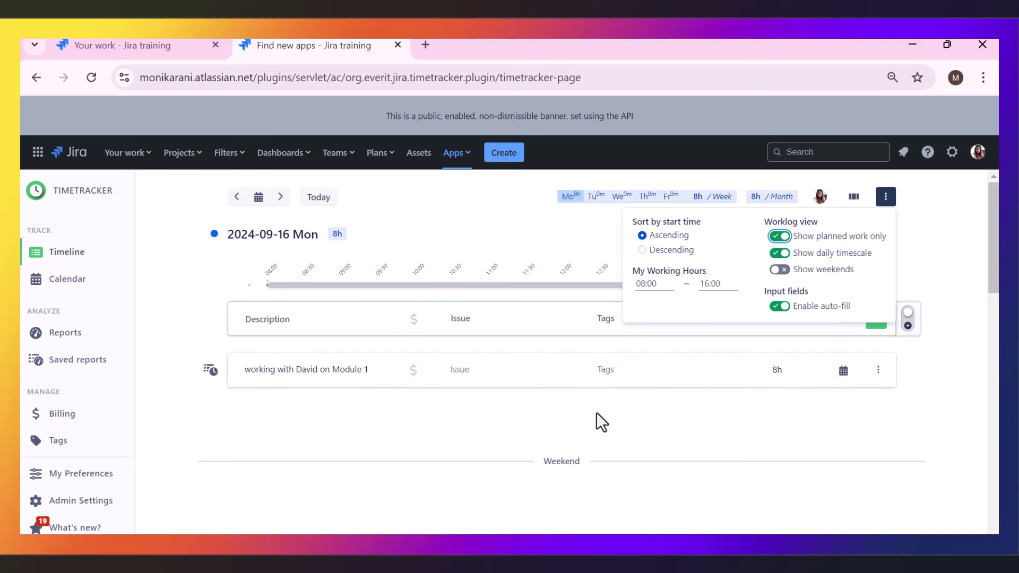
{"action": "left_click", "coordinate": [778, 237]}
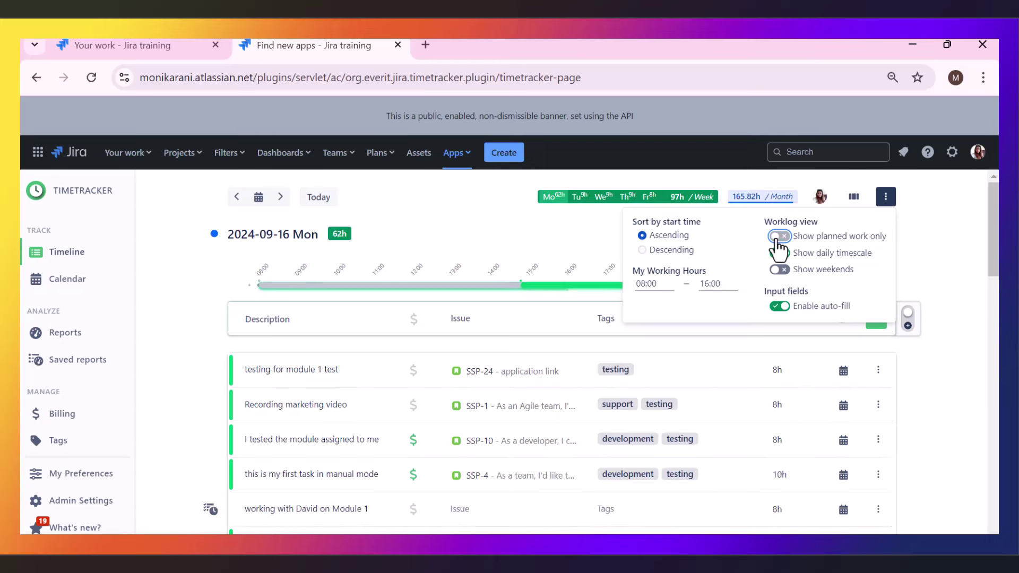
{"action": "left_click", "coordinate": [955, 268]}
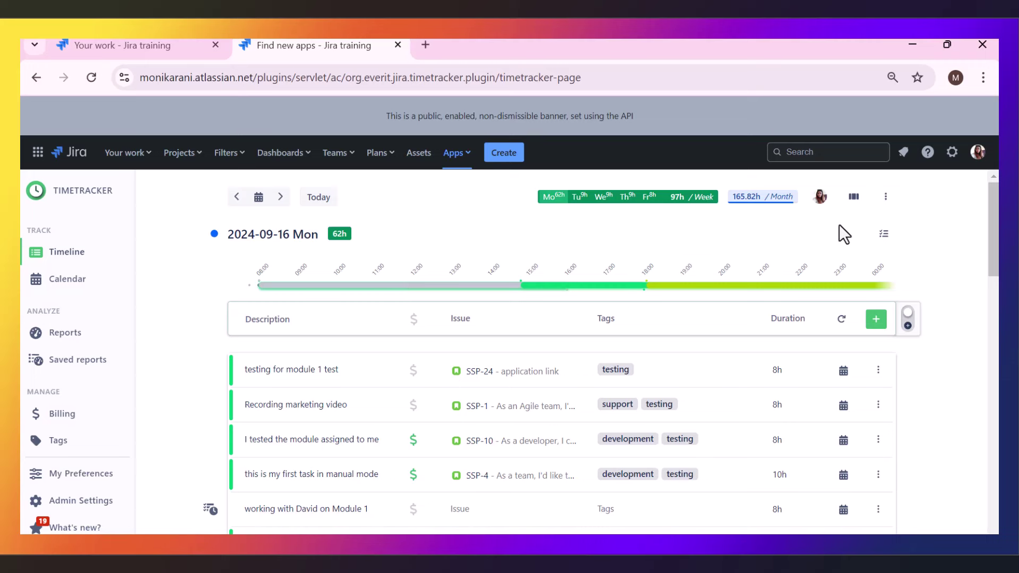
Step: Hide the daily timescale on the timeline and turn it back on
{"action": "left_click", "coordinate": [886, 198]}
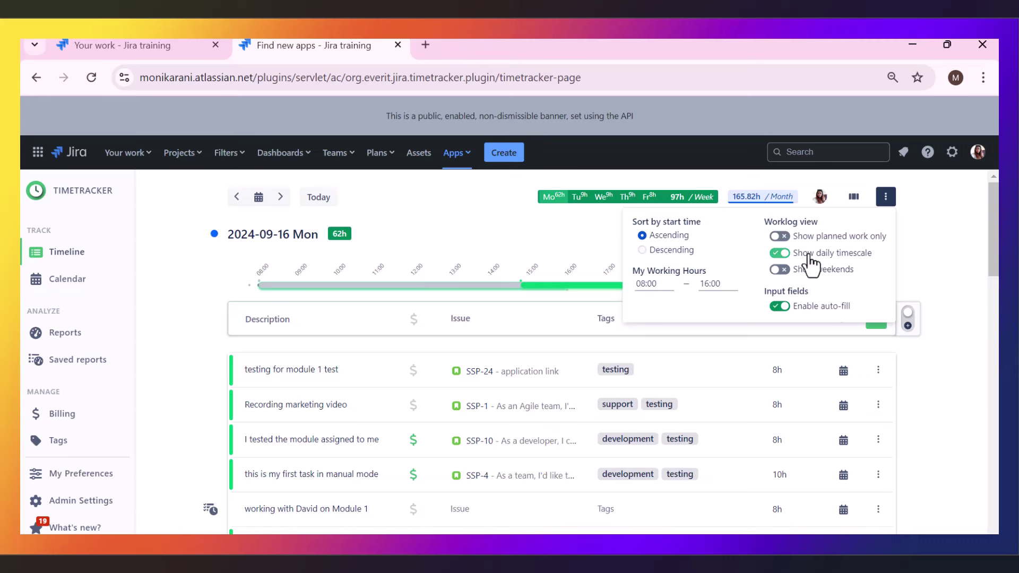
{"action": "left_click", "coordinate": [779, 253]}
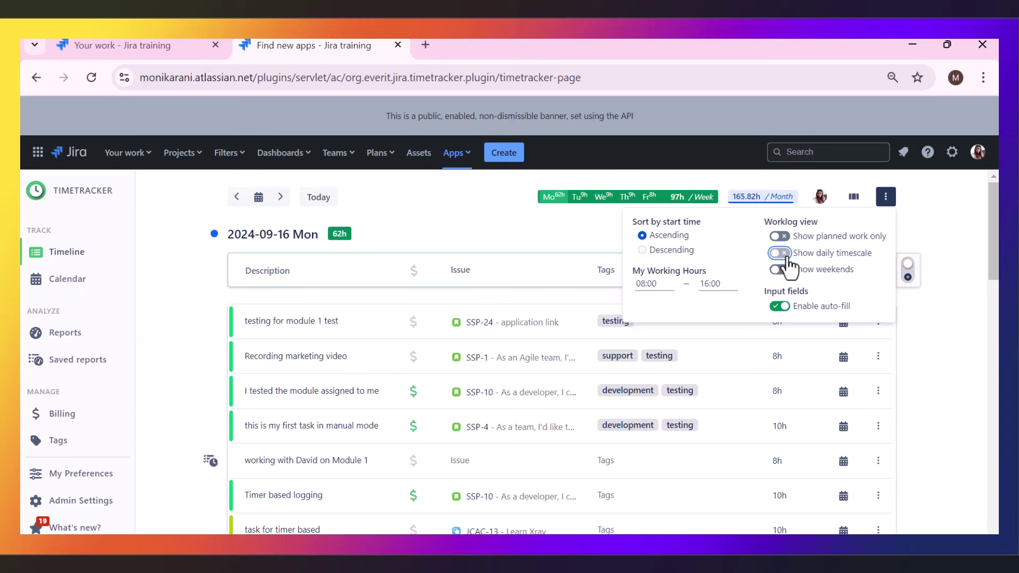
{"action": "left_click", "coordinate": [779, 253]}
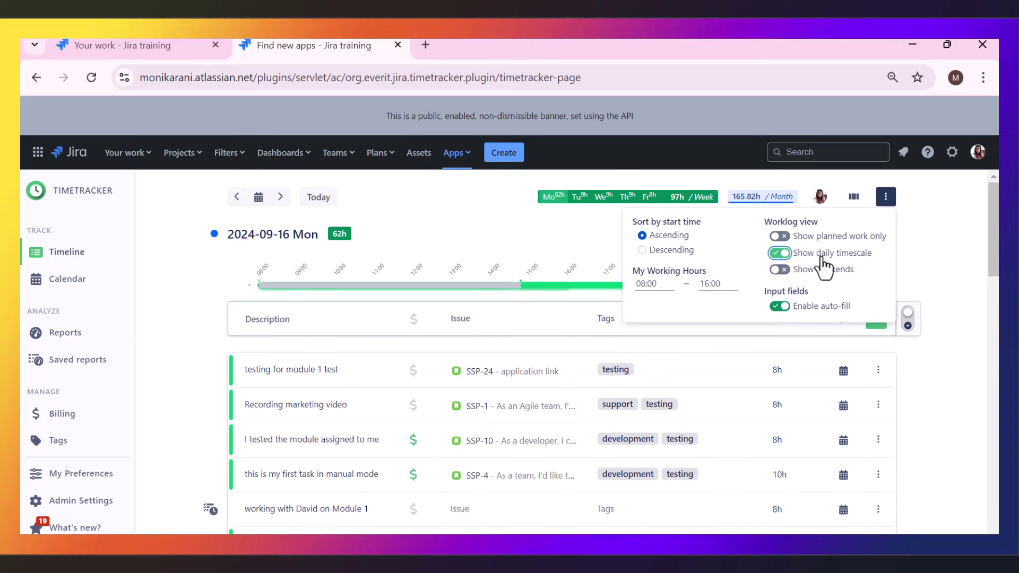
{"action": "left_click", "coordinate": [947, 243]}
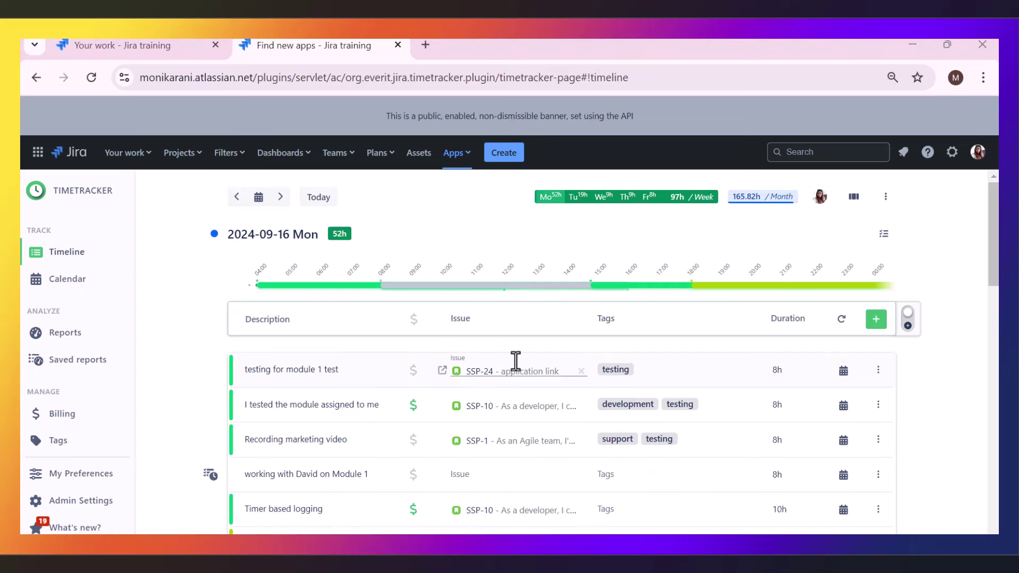
Step: Open the Calendar and examine its date picker, weekly and monthly hour summaries, and Day, Week and Month view choices
{"action": "left_click", "coordinate": [61, 290]}
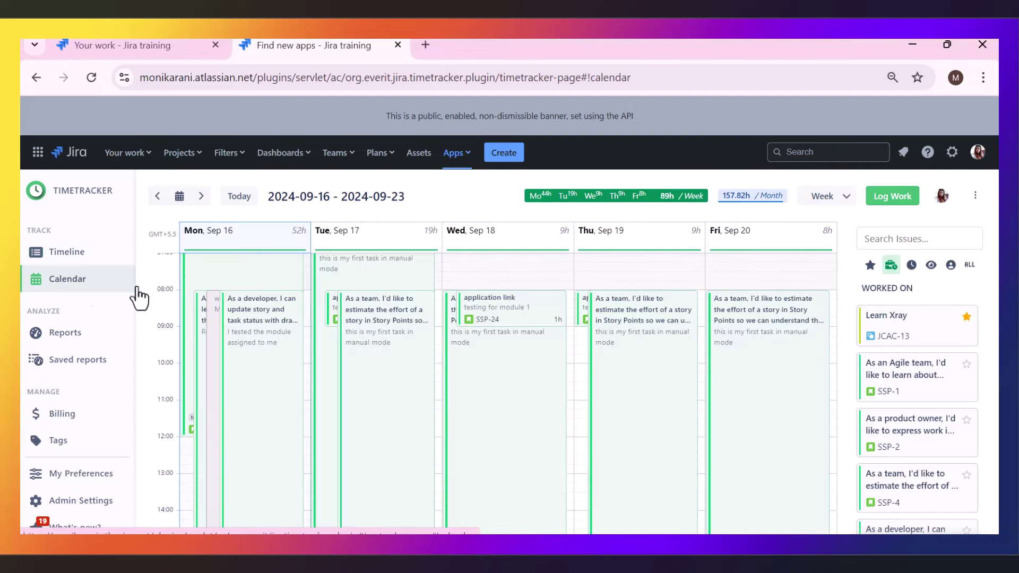
{"action": "left_click", "coordinate": [179, 196]}
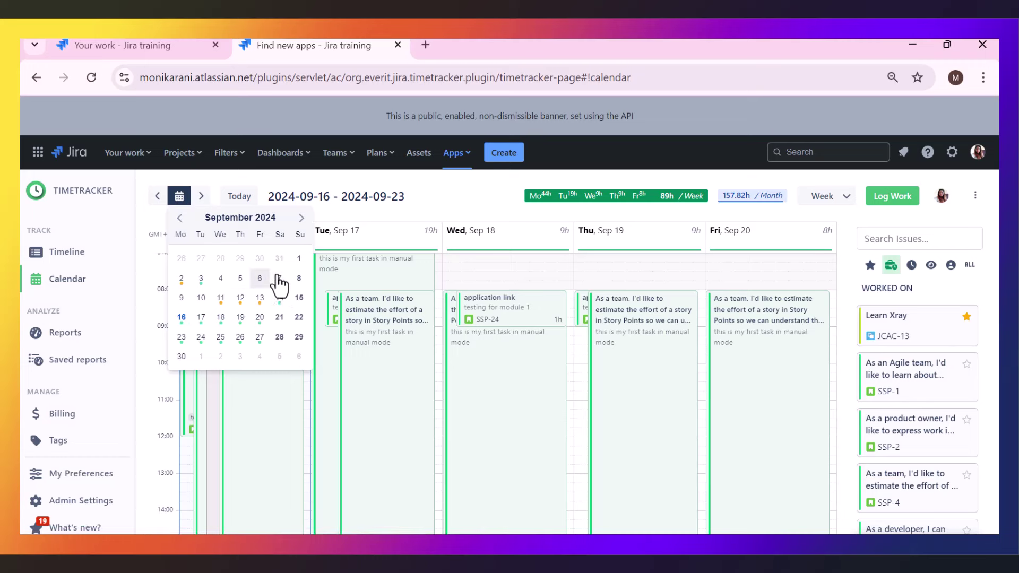
{"action": "left_click", "coordinate": [464, 196]}
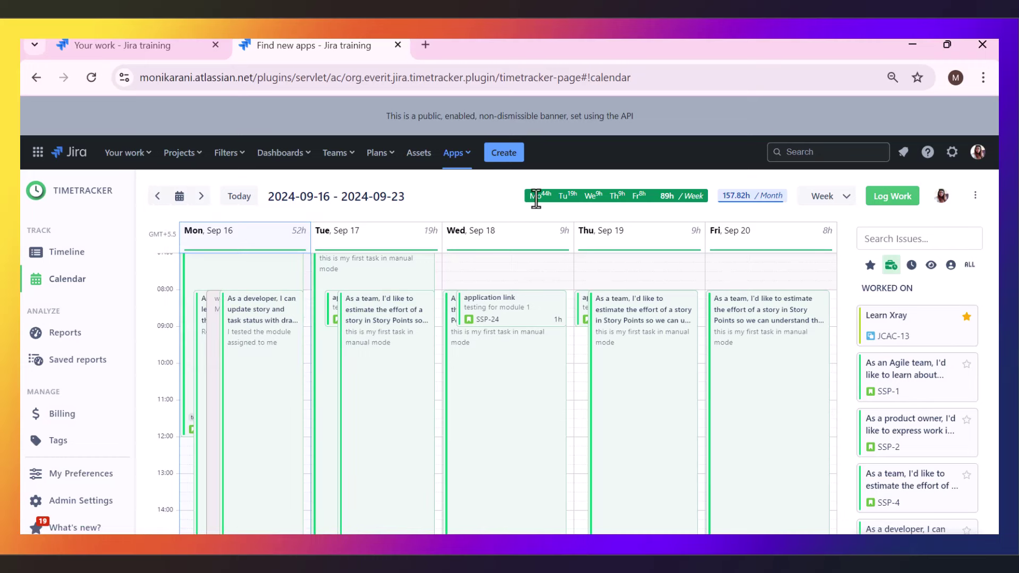
{"action": "mouse_move", "coordinate": [536, 199]}
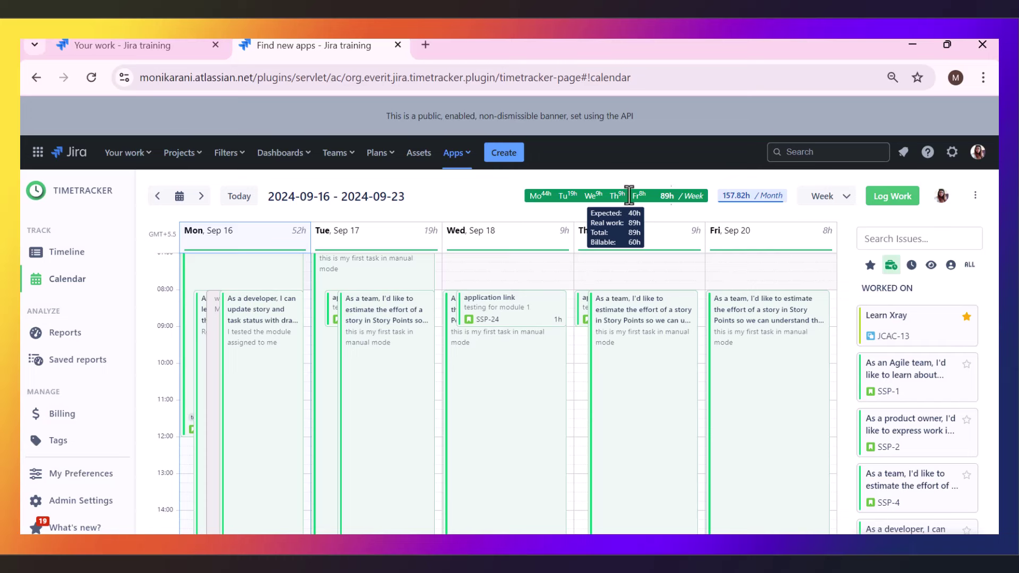
{"action": "mouse_move", "coordinate": [760, 190]}
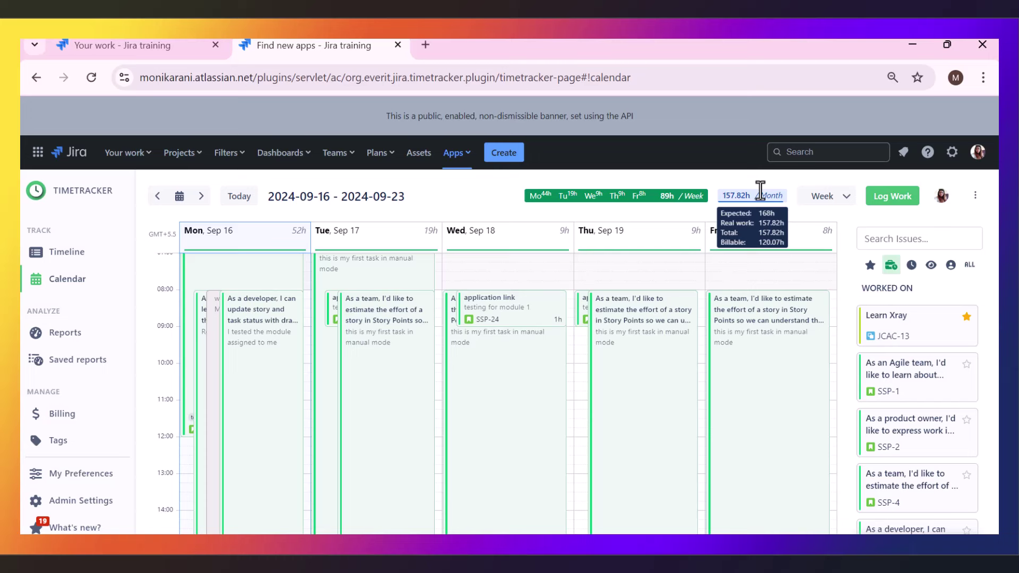
{"action": "left_click", "coordinate": [846, 198]}
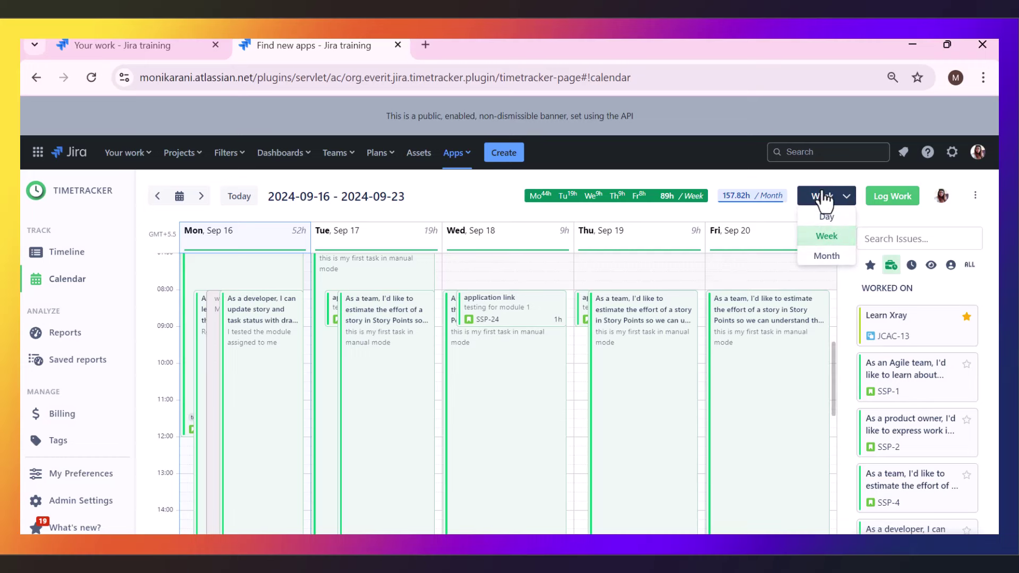
{"action": "left_click", "coordinate": [782, 176]}
{"action": "scroll", "coordinate": [526, 453], "scroll_direction": "up", "scroll_amount": 3}
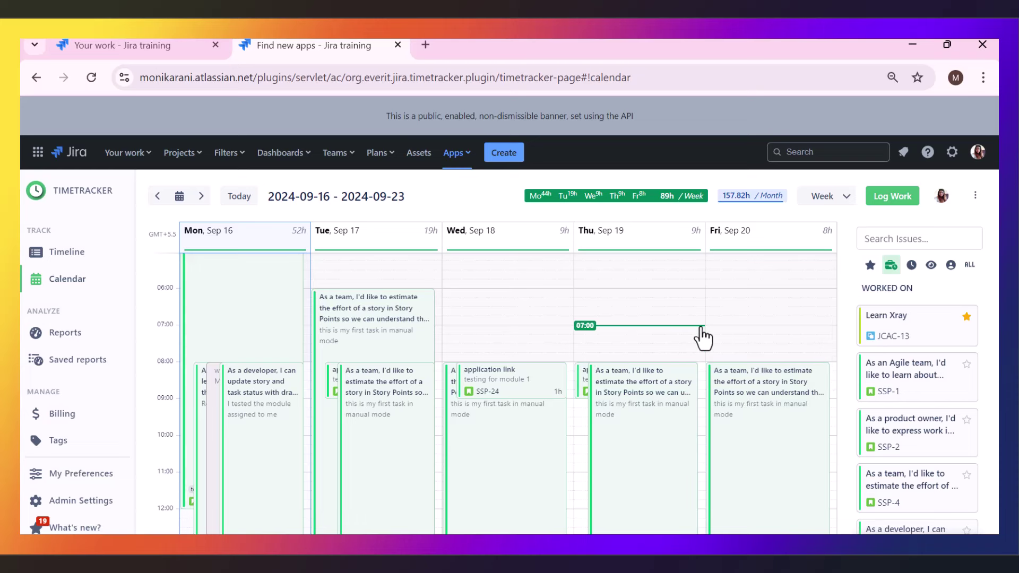
Step: Start a Log Work entry from the calendar and assign it to issue SSP-2
{"action": "left_click", "coordinate": [895, 200]}
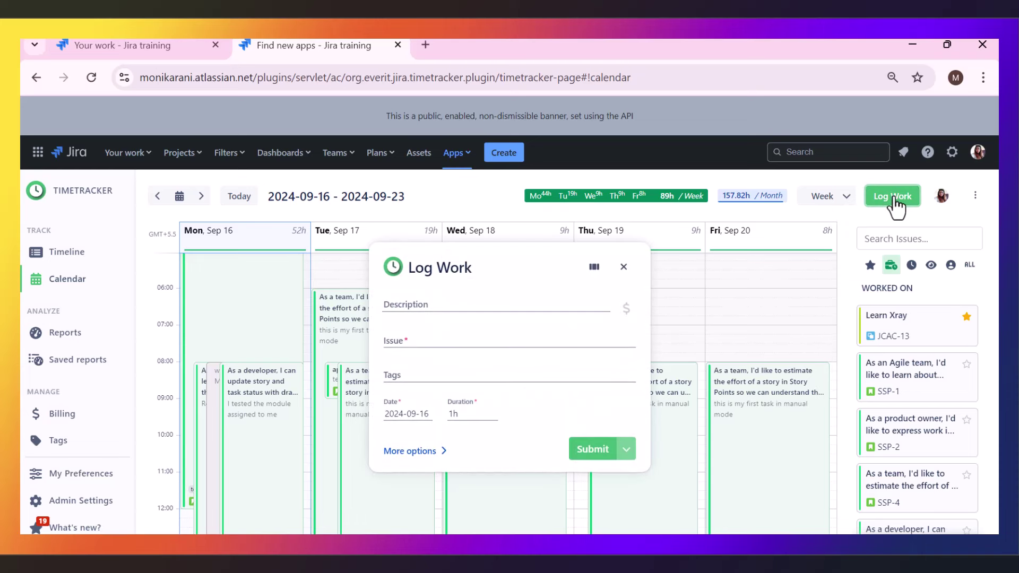
{"action": "left_click", "coordinate": [425, 303]}
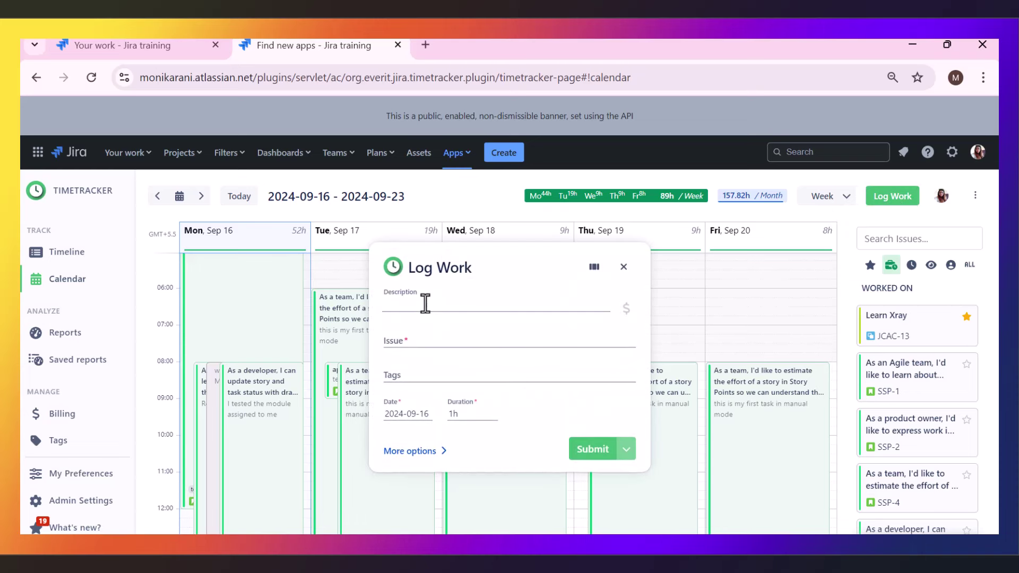
{"action": "left_click", "coordinate": [420, 335]}
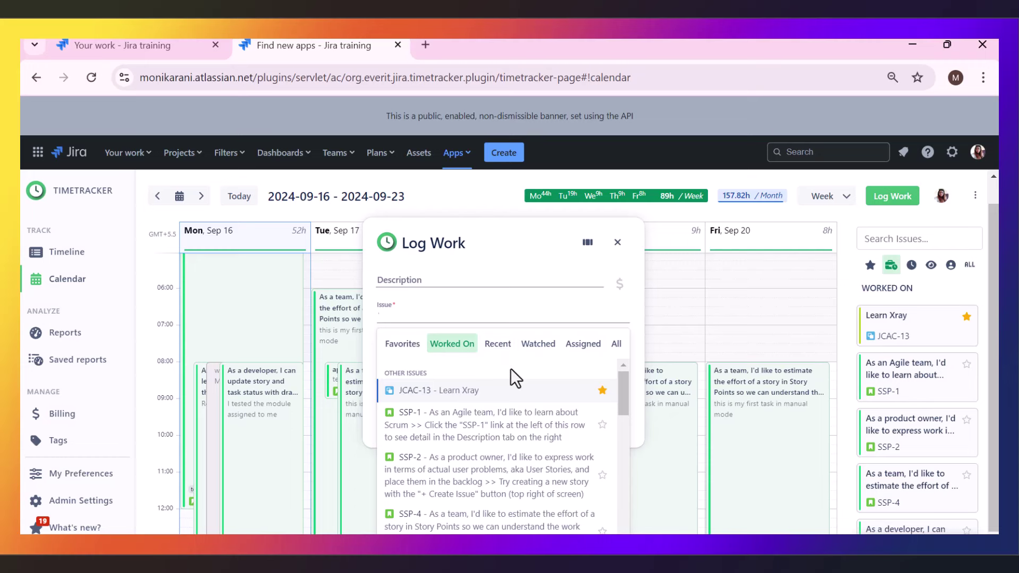
{"action": "left_click", "coordinate": [467, 467]}
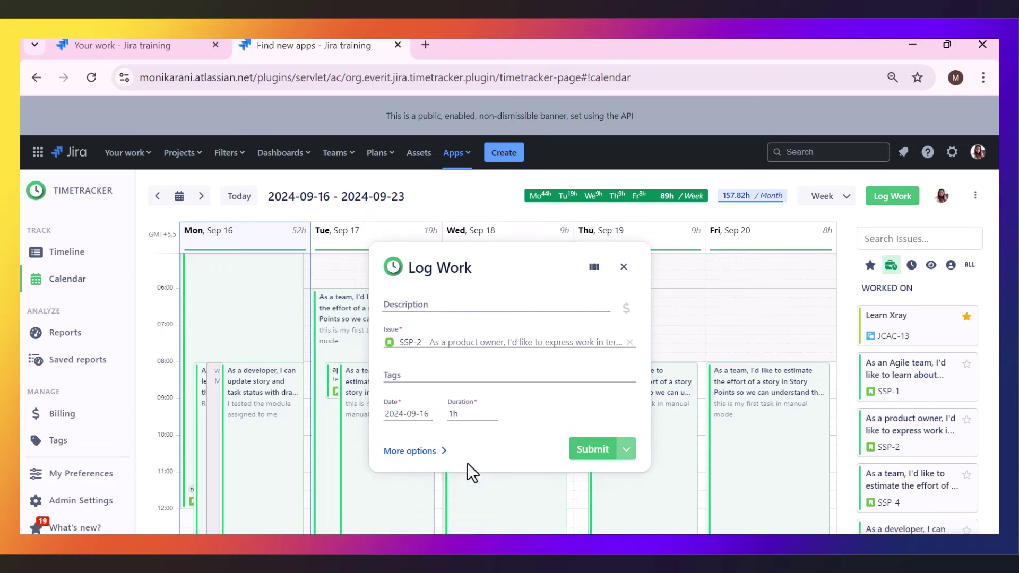
Step: Expand the entry's additional options, review the remaining estimate choices, and mark the SSP-2 work as billable
{"action": "left_click", "coordinate": [429, 306]}
{"action": "left_click", "coordinate": [420, 378]}
{"action": "left_click", "coordinate": [418, 376]}
{"action": "left_click", "coordinate": [420, 451]}
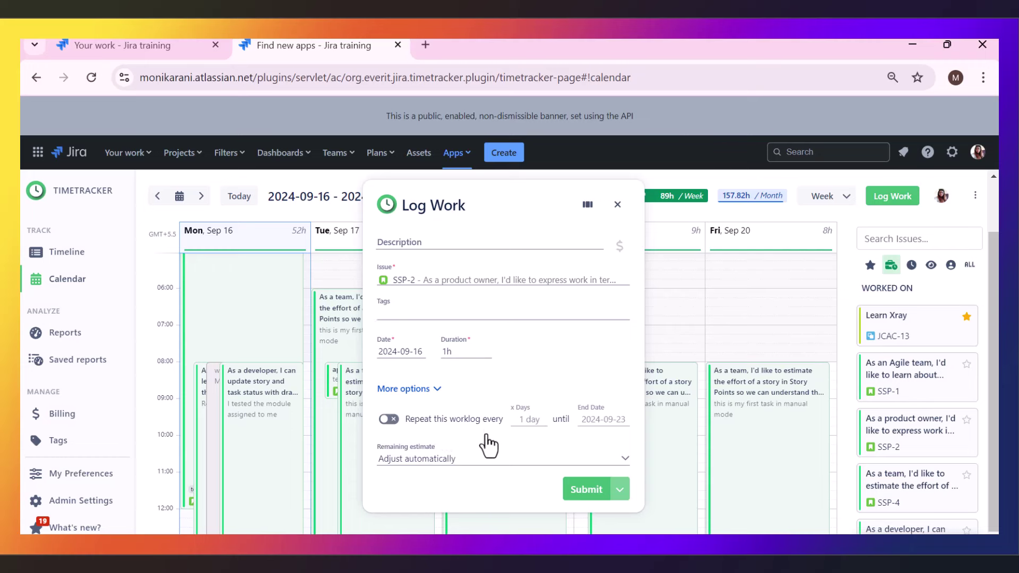
{"action": "left_click", "coordinate": [482, 459]}
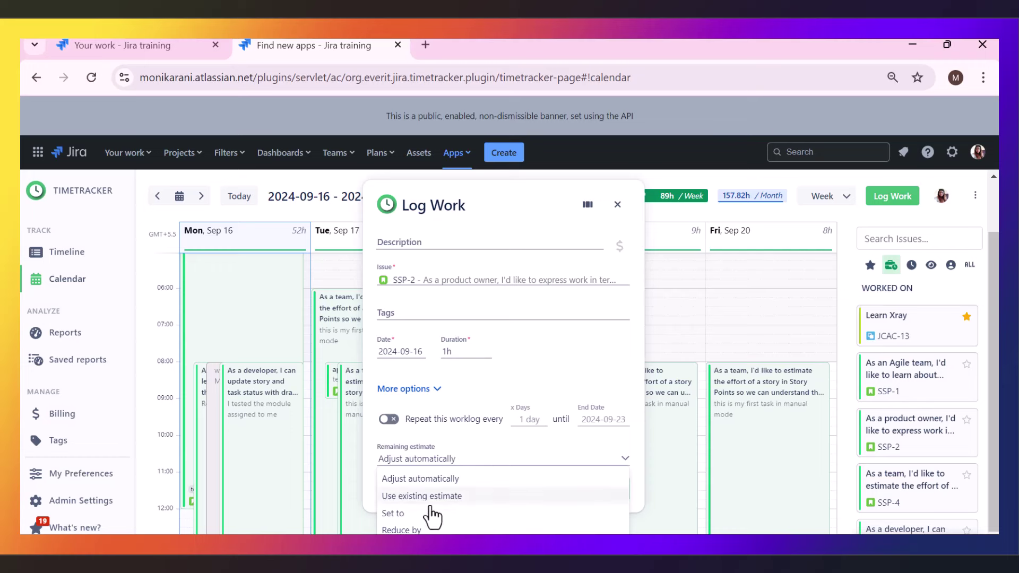
{"action": "left_click", "coordinate": [575, 374]}
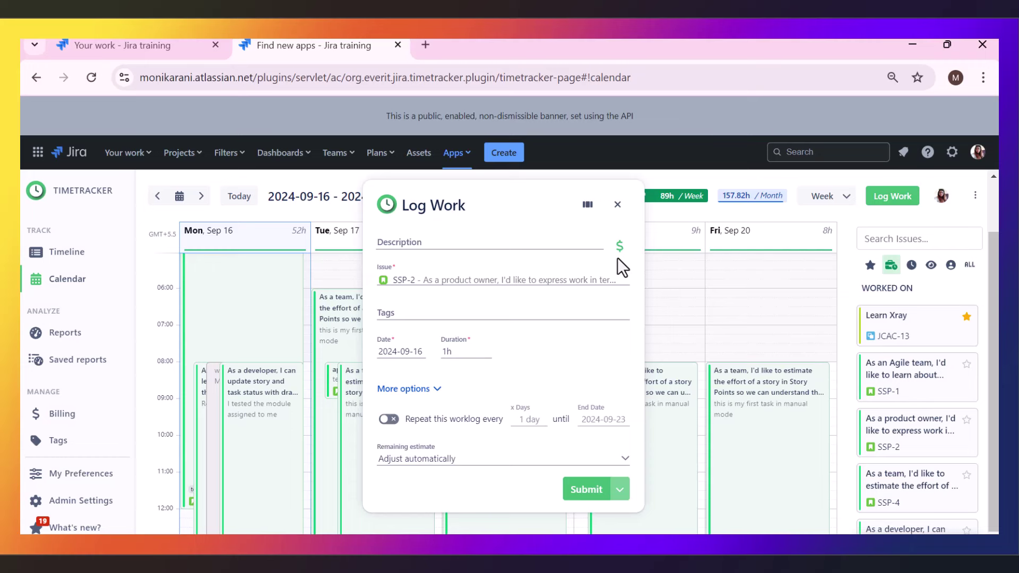
Step: Reorder the Log Work input fields so Billing comes after Issue, and close the form without submitting it
{"action": "left_click", "coordinate": [587, 204]}
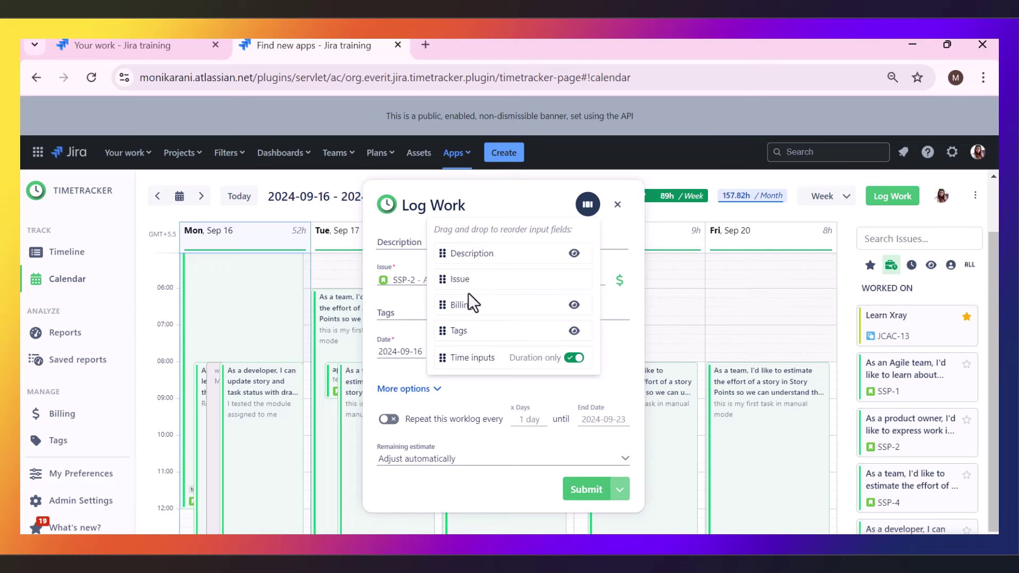
{"action": "mouse_move", "coordinate": [468, 293]}
{"action": "left_mouse_down"}
{"action": "mouse_move", "coordinate": [455, 318]}
{"action": "mouse_move", "coordinate": [449, 302]}
{"action": "mouse_move", "coordinate": [467, 279]}
{"action": "left_mouse_up"}
{"action": "left_click", "coordinate": [587, 205]}
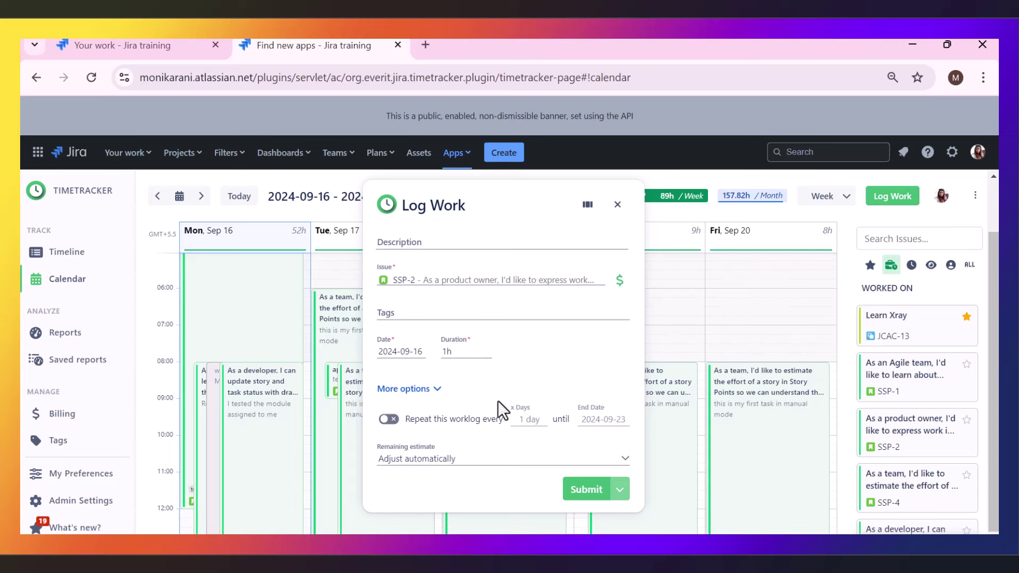
{"action": "left_click", "coordinate": [618, 206]}
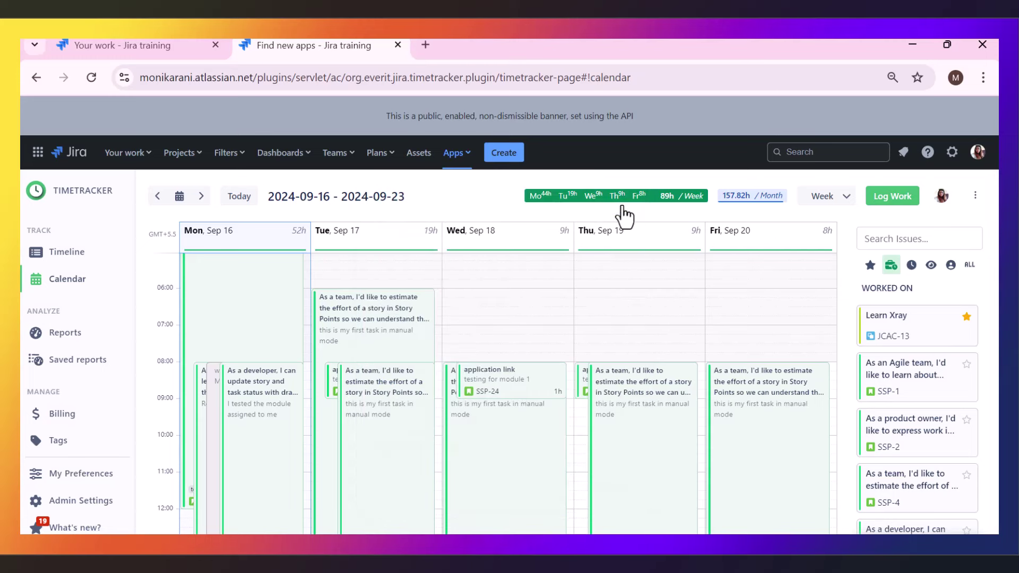
Step: Mark out a 5.75h worklog starting at 02:00 on Wed, Sep 18, expand its additional options, and close it unsubmitted
{"action": "scroll", "coordinate": [670, 370], "scroll_direction": "up", "scroll_amount": 3}
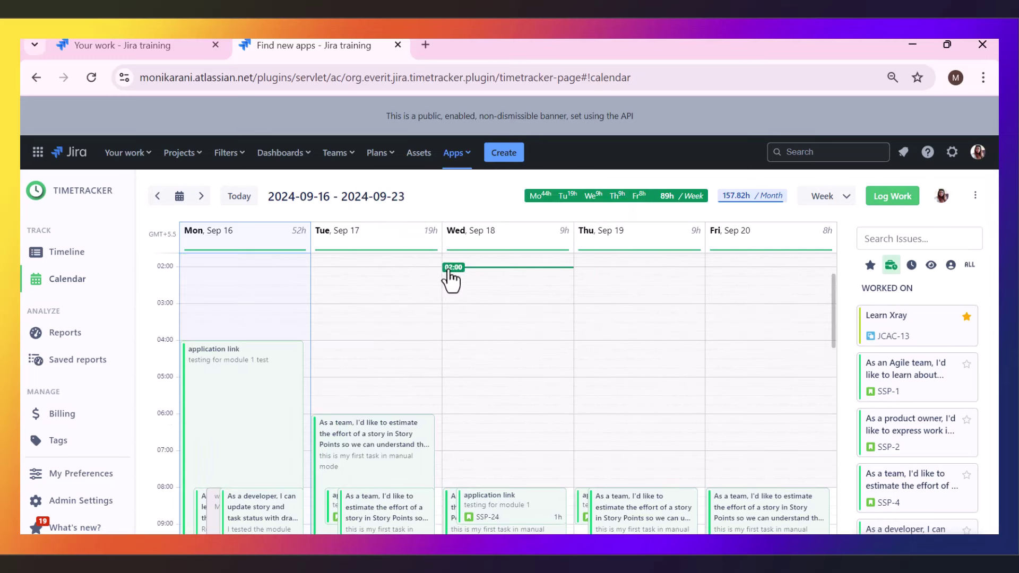
{"action": "left_click_drag", "start_coordinate": [449, 271], "coordinate": [541, 469]}
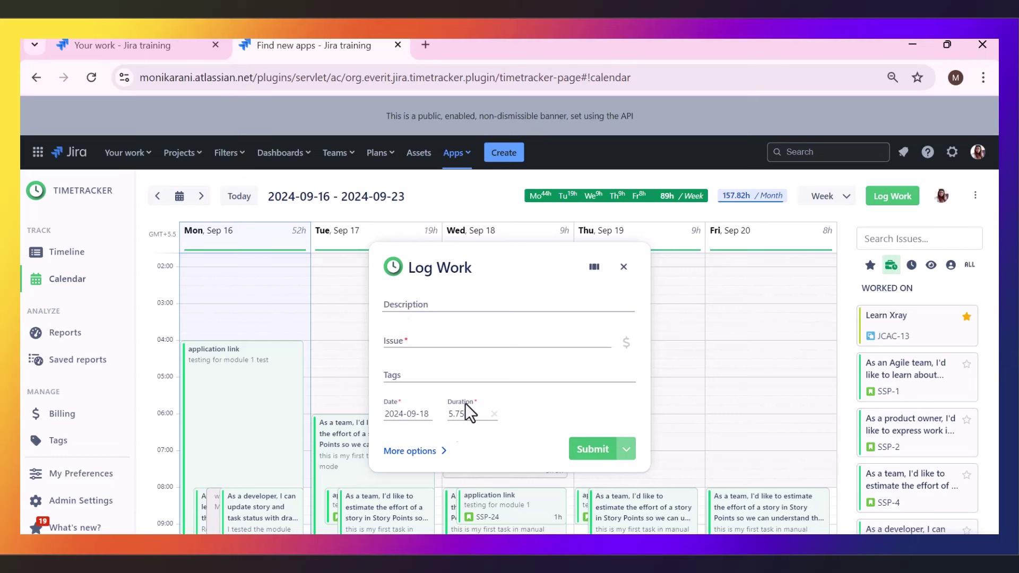
{"action": "left_click", "coordinate": [444, 452]}
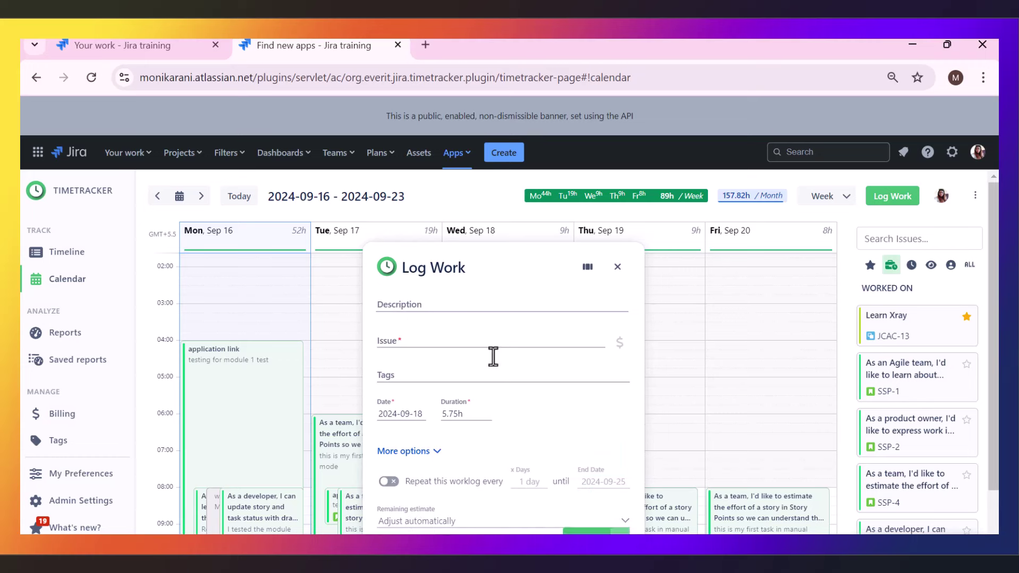
{"action": "left_click", "coordinate": [617, 267]}
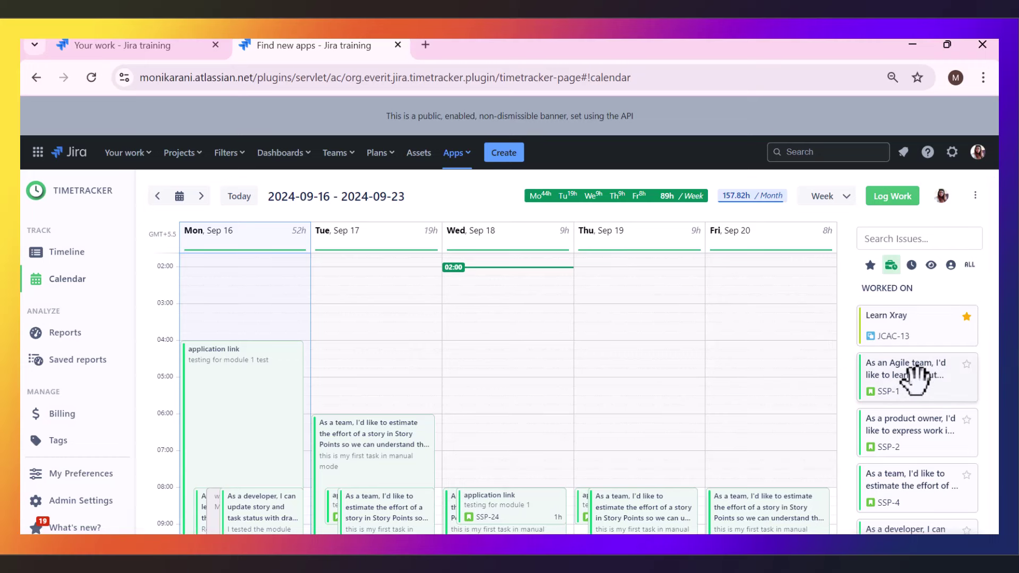
Step: Place issue SSP-1 on Wed, Sep 18 in the calendar, view the form's field order settings, and close it unsubmitted
{"action": "left_click_drag", "start_coordinate": [918, 377], "coordinate": [490, 353]}
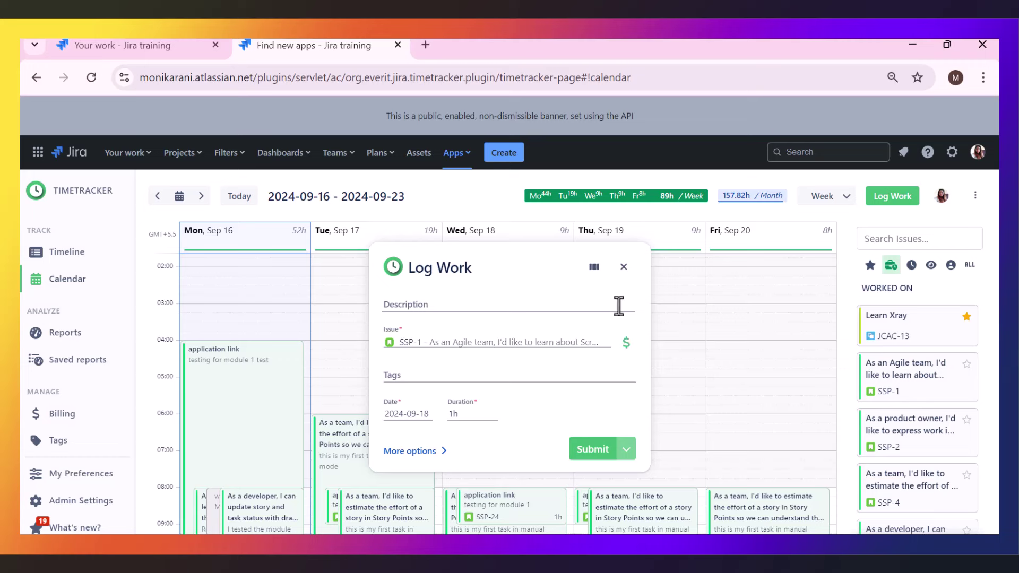
{"action": "left_click", "coordinate": [596, 269]}
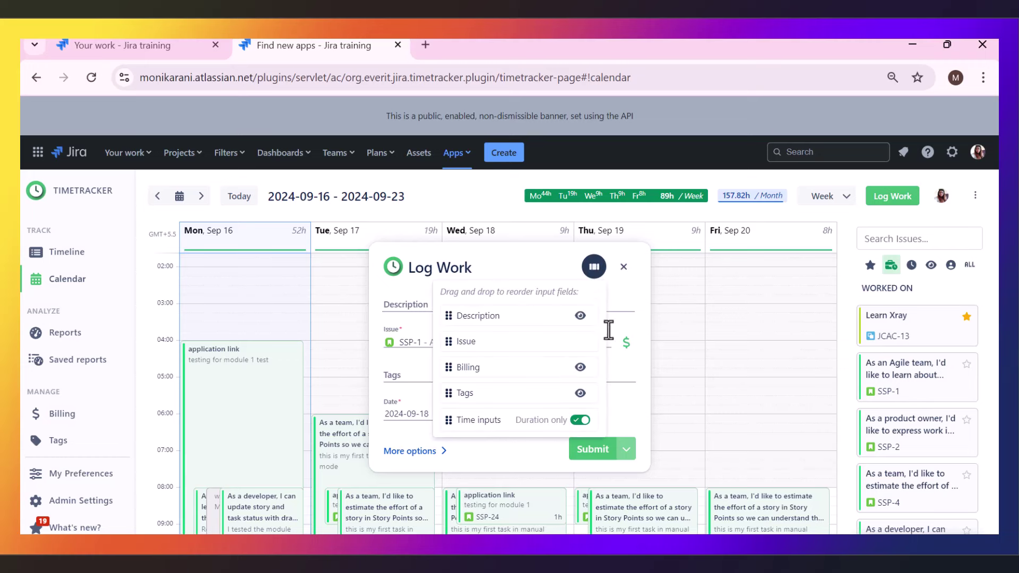
{"action": "left_click", "coordinate": [593, 268]}
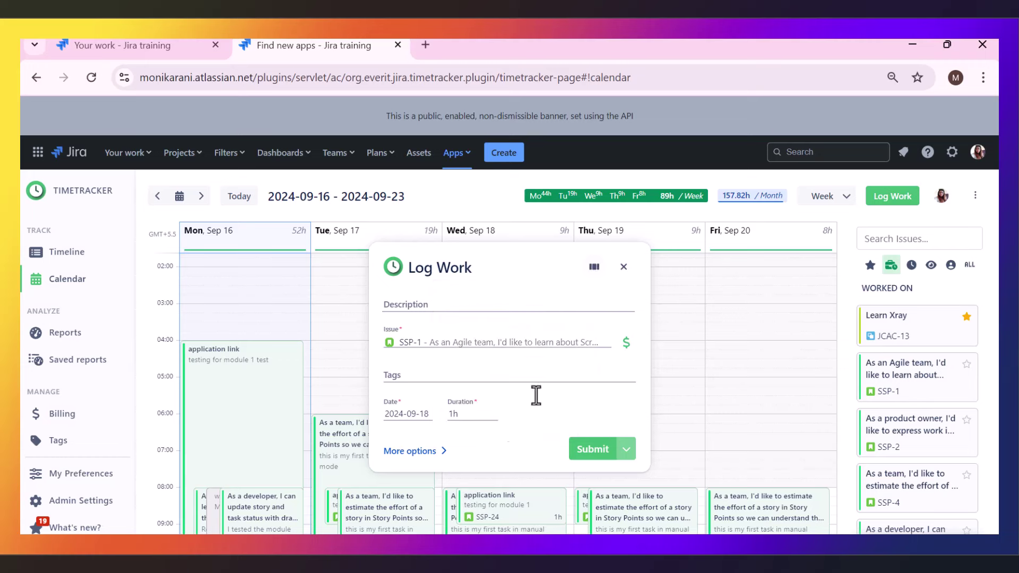
{"action": "left_click", "coordinate": [625, 269]}
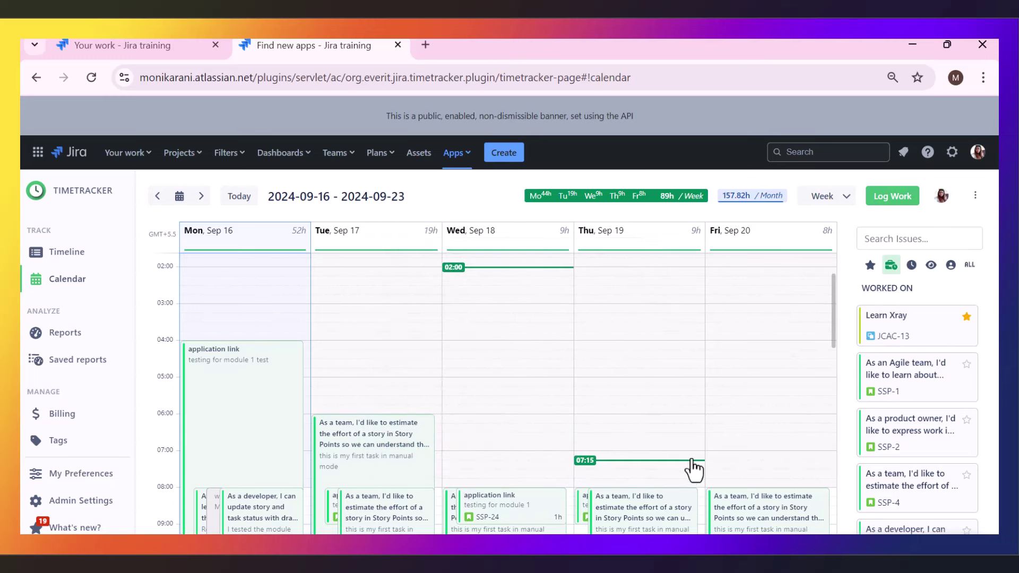
{"action": "scroll", "coordinate": [674, 365], "scroll_direction": "down", "scroll_amount": 1}
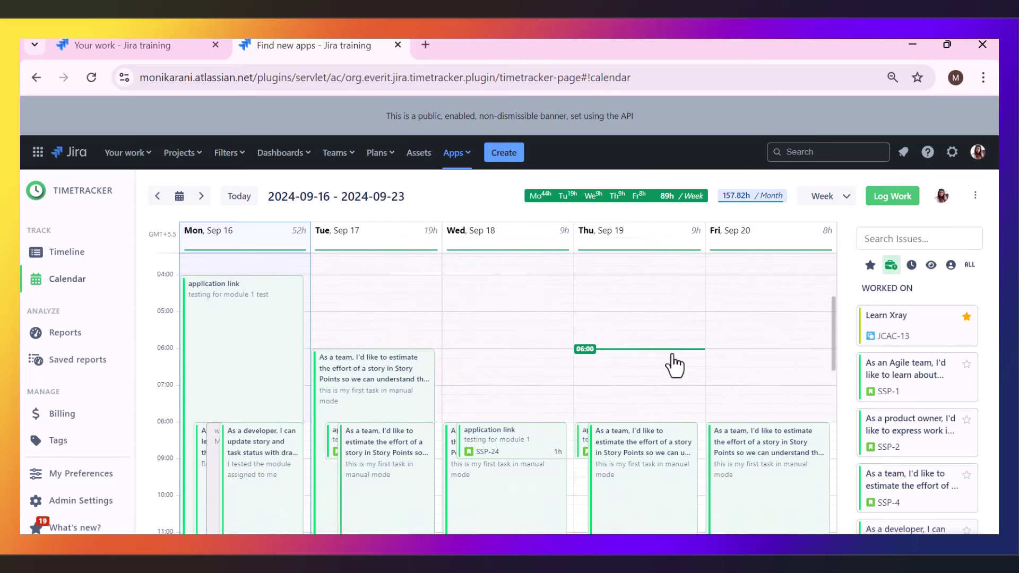
Step: Review the calendar's user choices, then its worklog card, week layout and working hours settings, and close them unchanged
{"action": "left_click", "coordinate": [942, 199]}
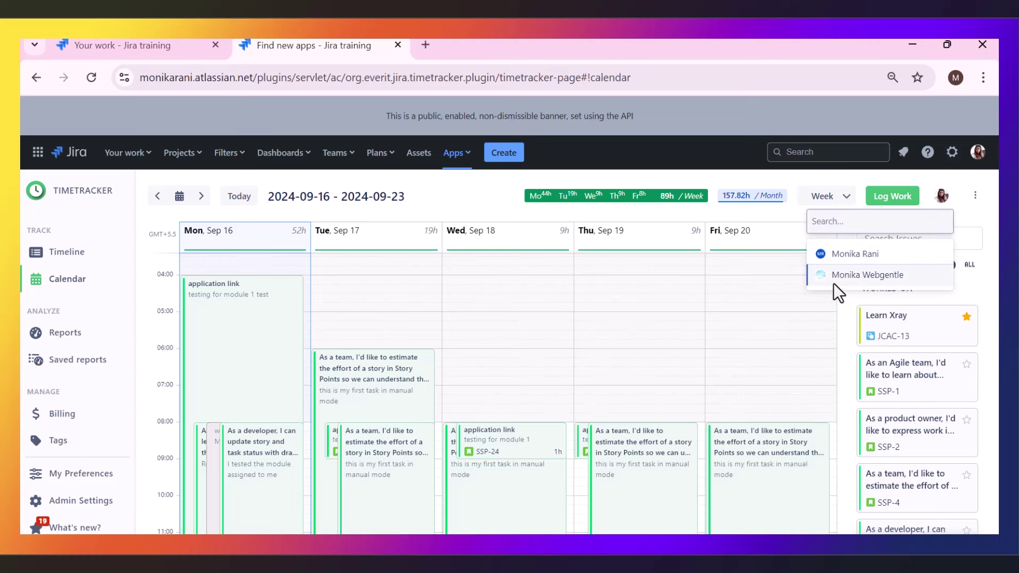
{"action": "left_click", "coordinate": [953, 191]}
{"action": "left_click", "coordinate": [976, 197]}
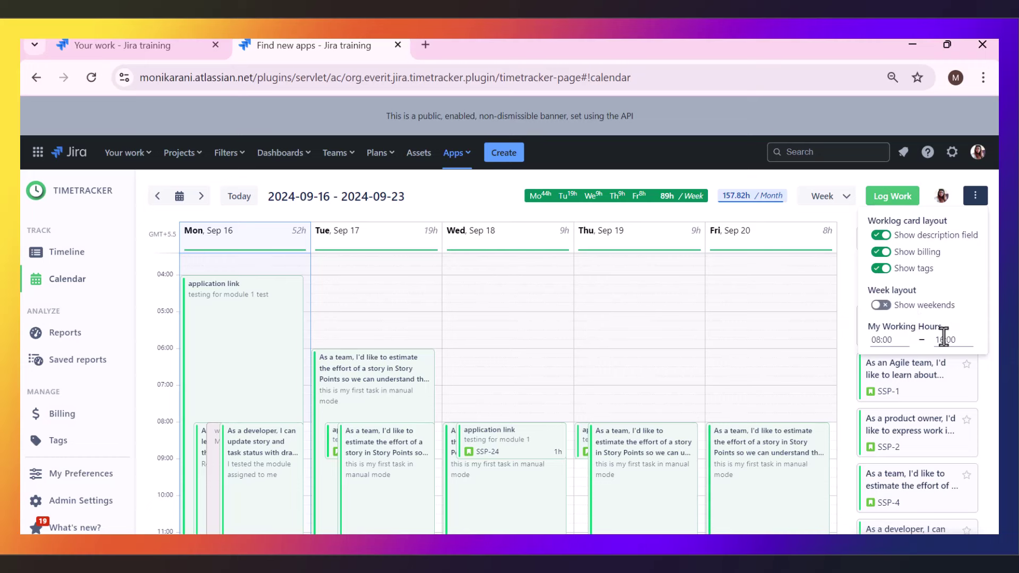
{"action": "left_click", "coordinate": [492, 194]}
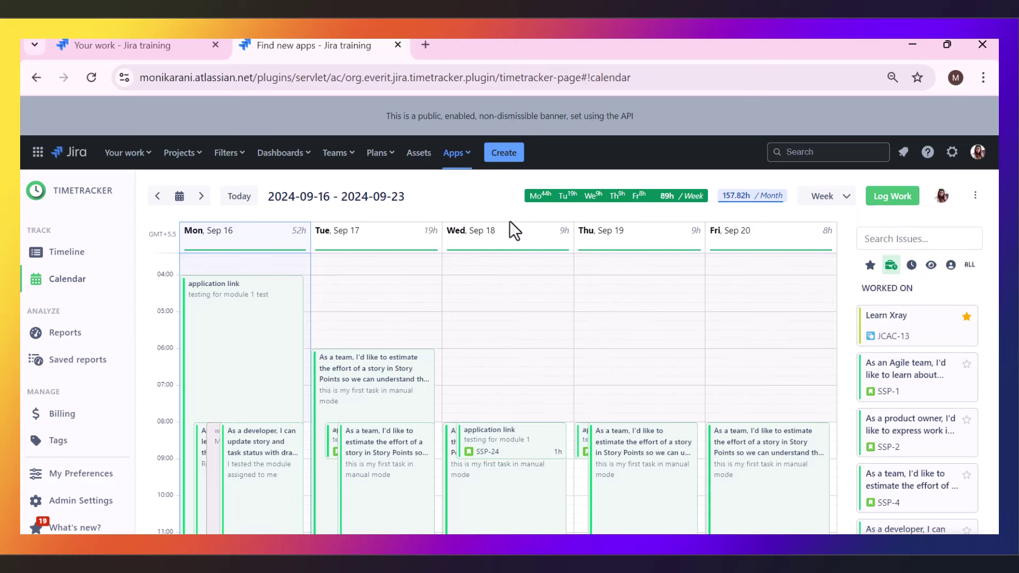
Step: View the details of the Tue, Sep 17 SSP-4 worklog starting at 06:00, open it for editing, and close it unsubmitted
{"action": "scroll", "coordinate": [626, 370], "scroll_direction": "down", "scroll_amount": 1}
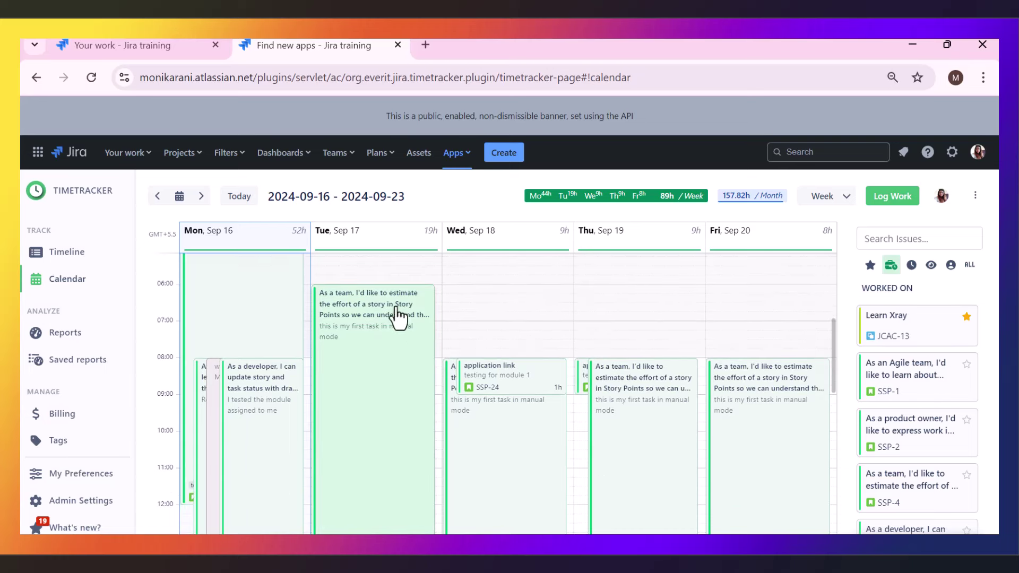
{"action": "left_click", "coordinate": [379, 354]}
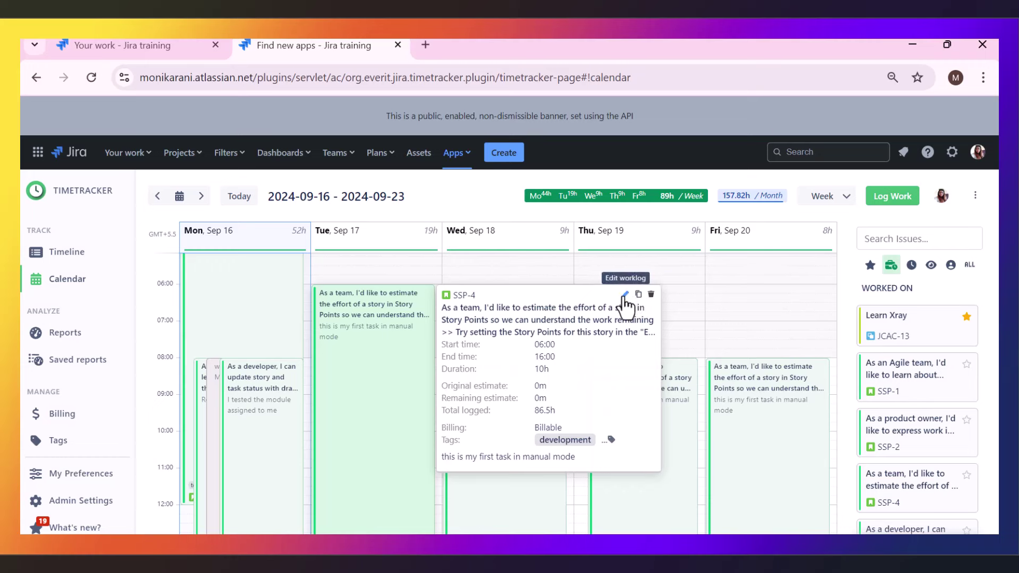
{"action": "left_click", "coordinate": [380, 395]}
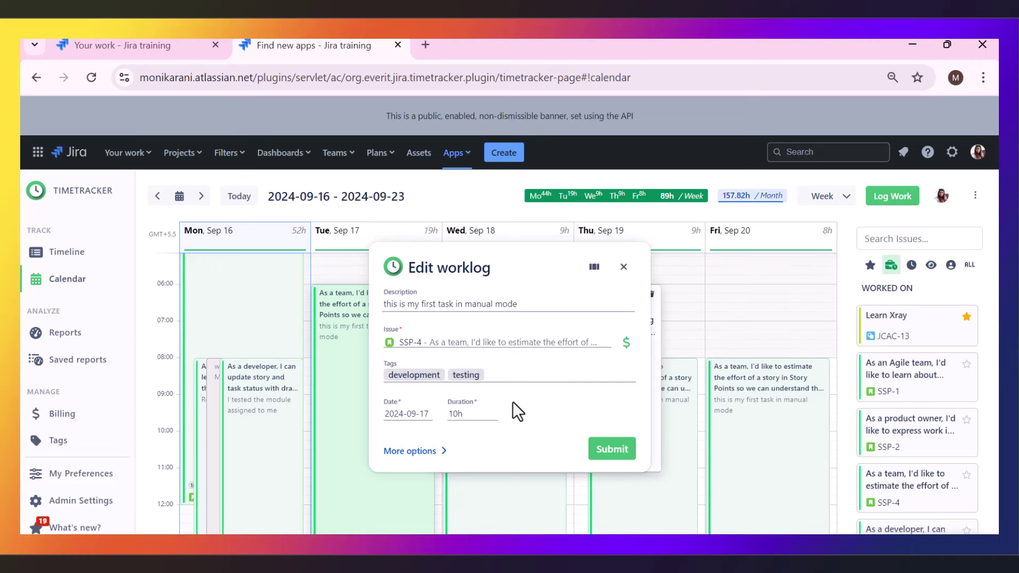
{"action": "left_click", "coordinate": [623, 266]}
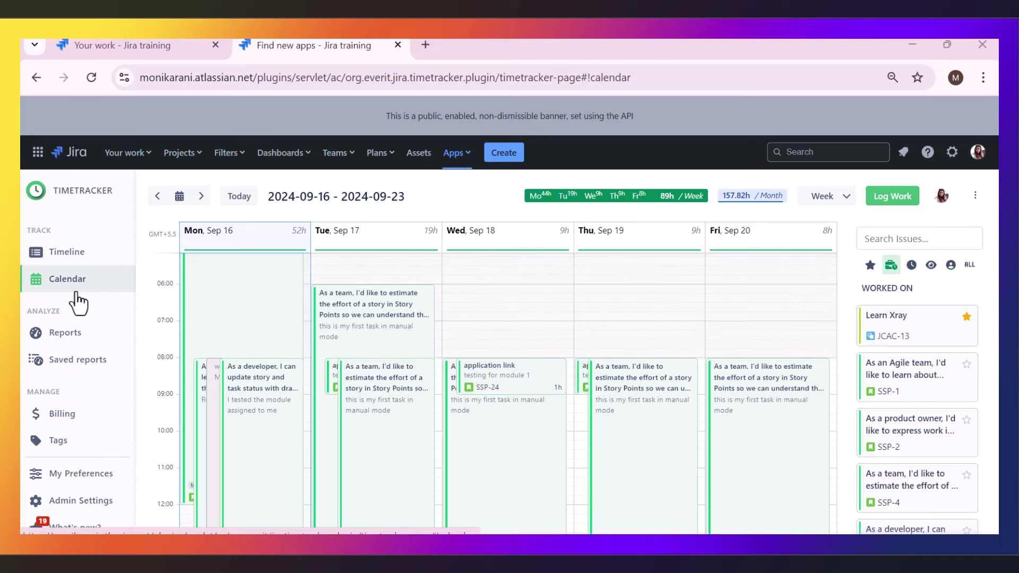
Step: Open the Jira Admin Training (SSP) project in a new browser tab and switch to it
{"action": "left_click", "coordinate": [200, 158]}
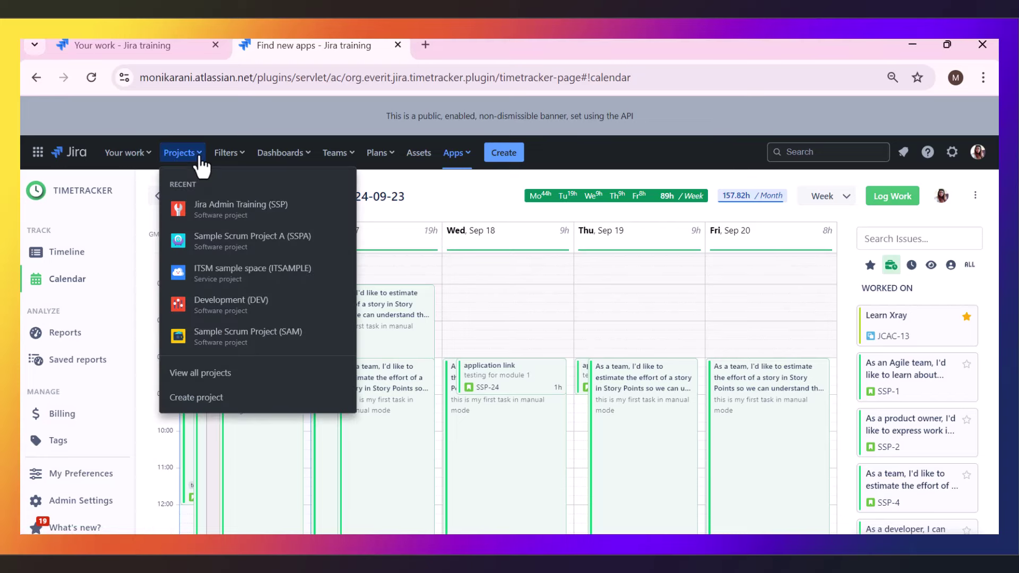
{"action": "right_click", "coordinate": [228, 210]}
{"action": "left_click", "coordinate": [290, 232]}
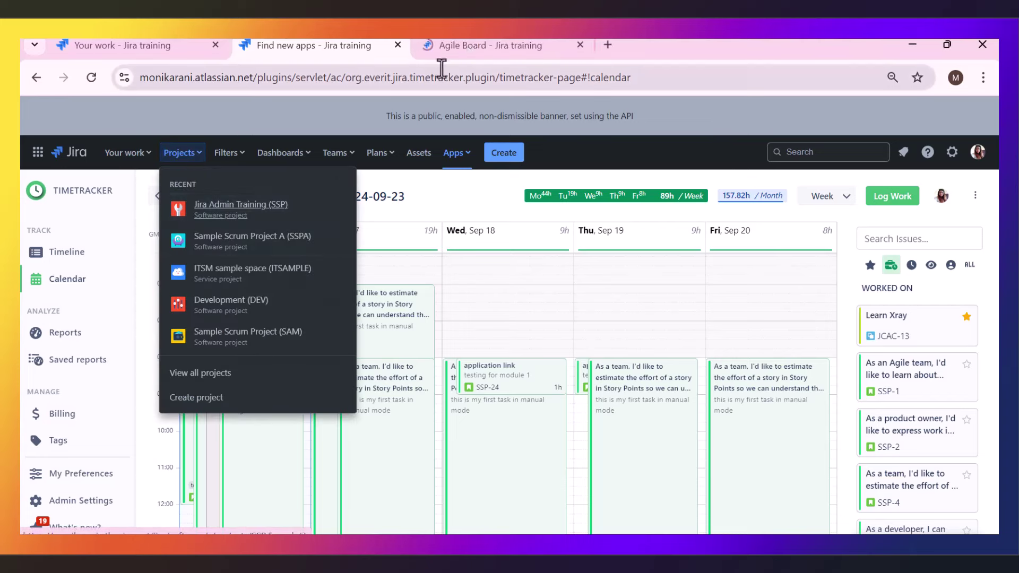
{"action": "left_click", "coordinate": [441, 46]}
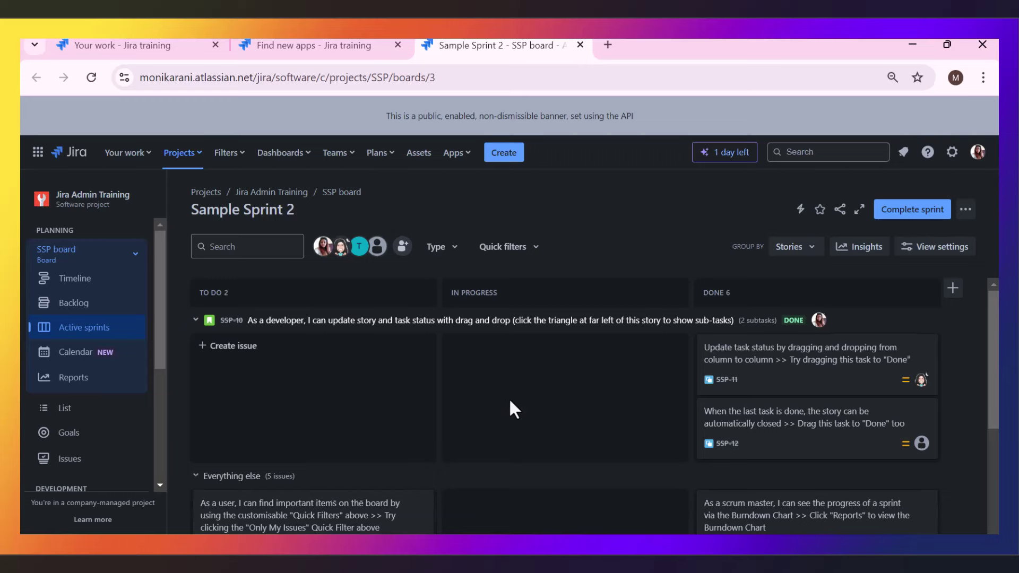
Step: Open story SSP-10 from the active sprint board and examine its Timetracker worklogs and time tracking summary
{"action": "scroll", "coordinate": [508, 396], "scroll_direction": "down", "scroll_amount": 1}
{"action": "left_click", "coordinate": [256, 317]}
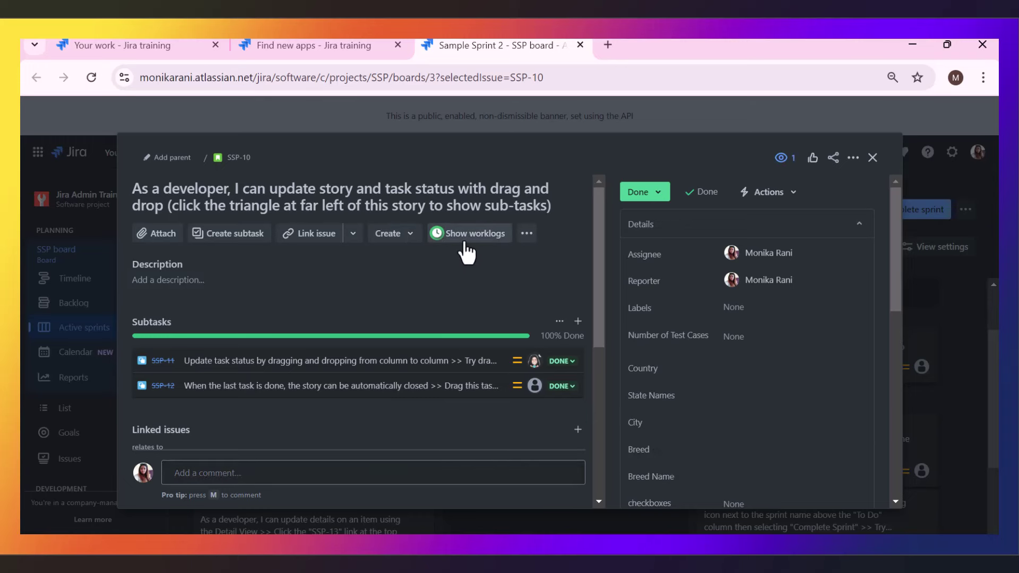
{"action": "scroll", "coordinate": [469, 249], "scroll_direction": "down", "scroll_amount": 4}
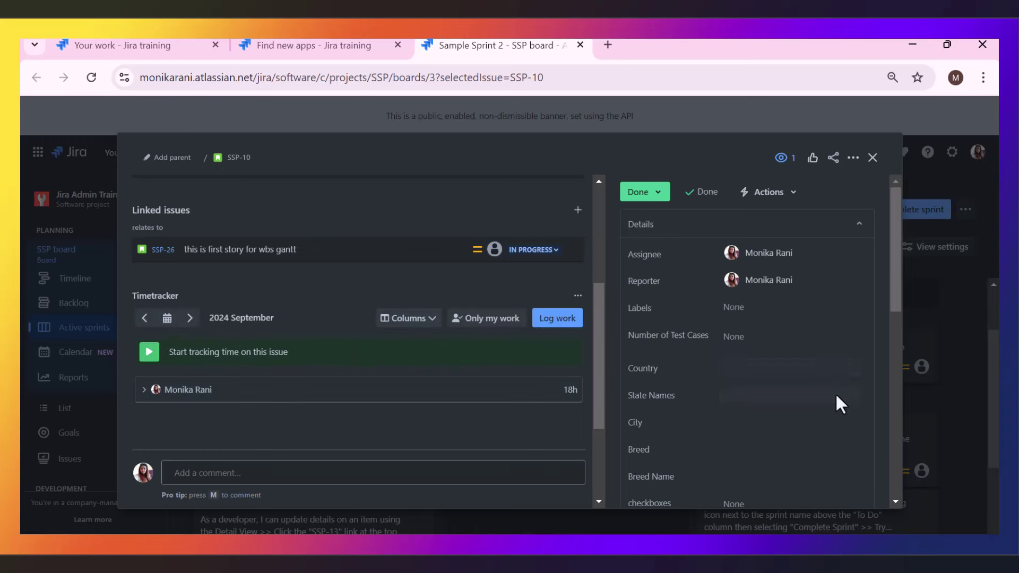
{"action": "scroll", "coordinate": [835, 392], "scroll_direction": "down", "scroll_amount": 10}
{"action": "scroll", "coordinate": [835, 393], "scroll_direction": "down", "scroll_amount": 3}
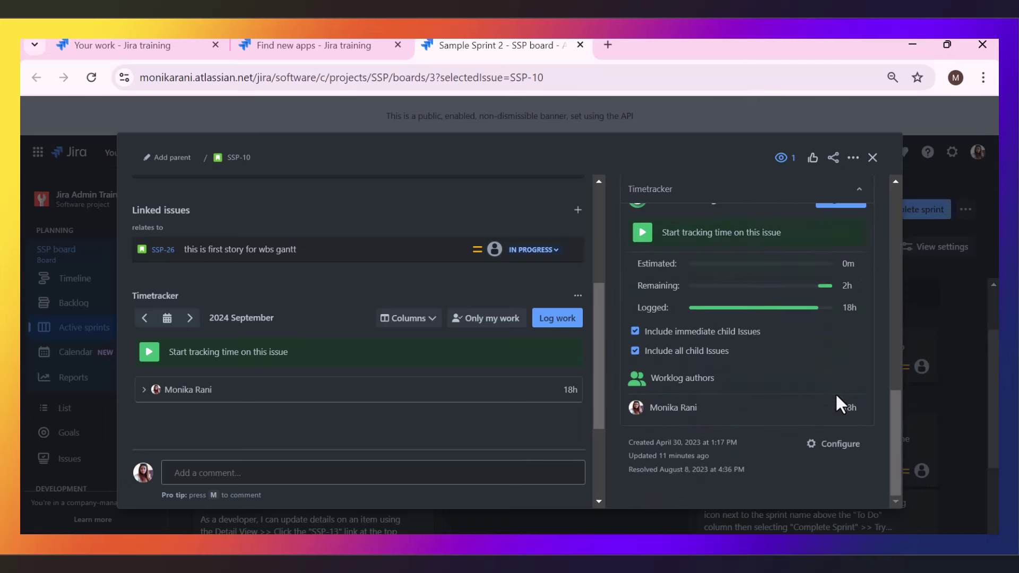
{"action": "scroll", "coordinate": [830, 352], "scroll_direction": "up", "scroll_amount": 2}
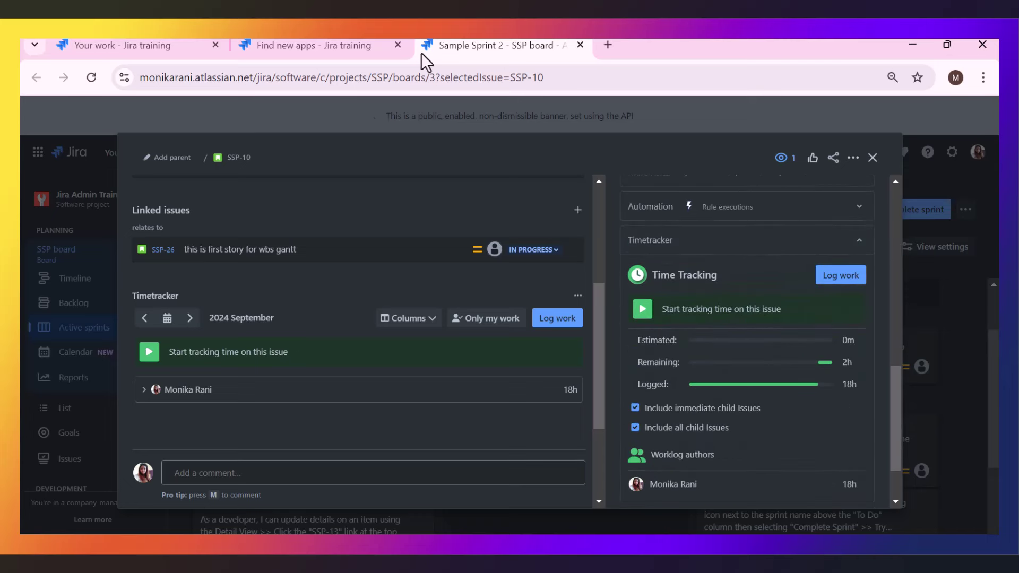
{"action": "scroll", "coordinate": [271, 346], "scroll_direction": "down", "scroll_amount": 2}
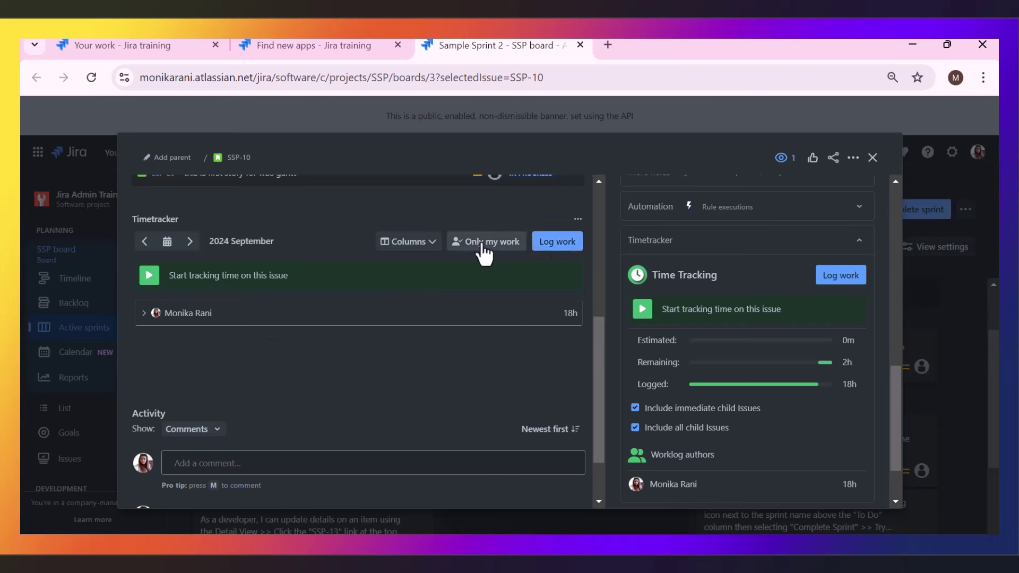
Step: Review the SSP-10 Timetracker section's column choices, actions and month selection without changing anything
{"action": "left_click", "coordinate": [427, 244]}
{"action": "left_click", "coordinate": [427, 245]}
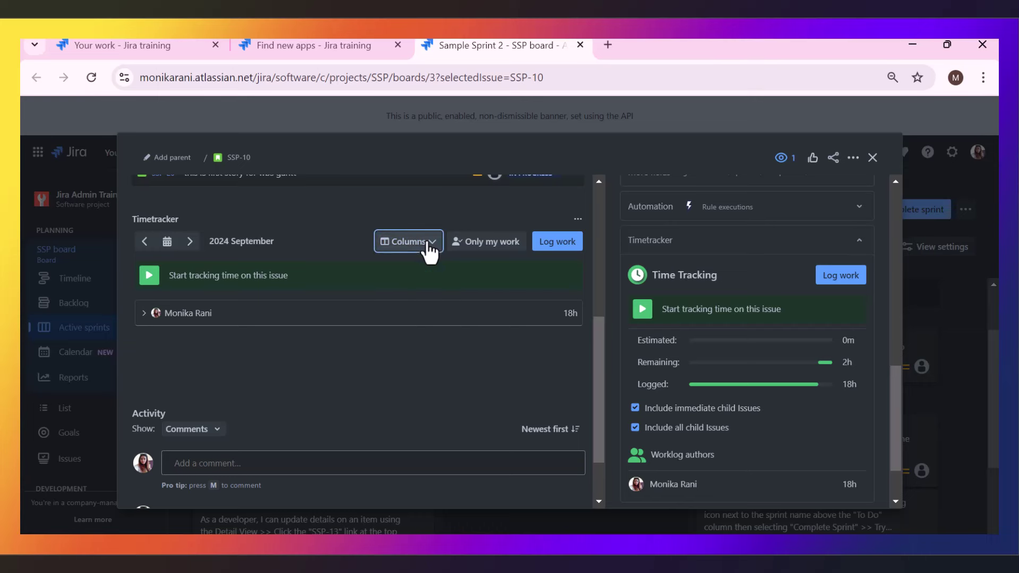
{"action": "left_click", "coordinate": [578, 220]}
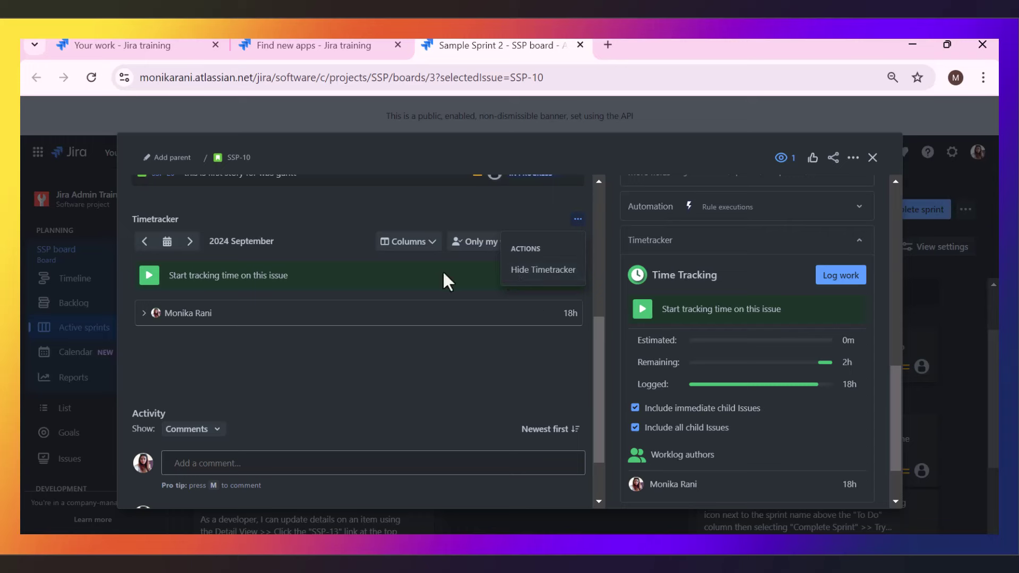
{"action": "left_click", "coordinate": [366, 268]}
{"action": "left_click", "coordinate": [167, 242]}
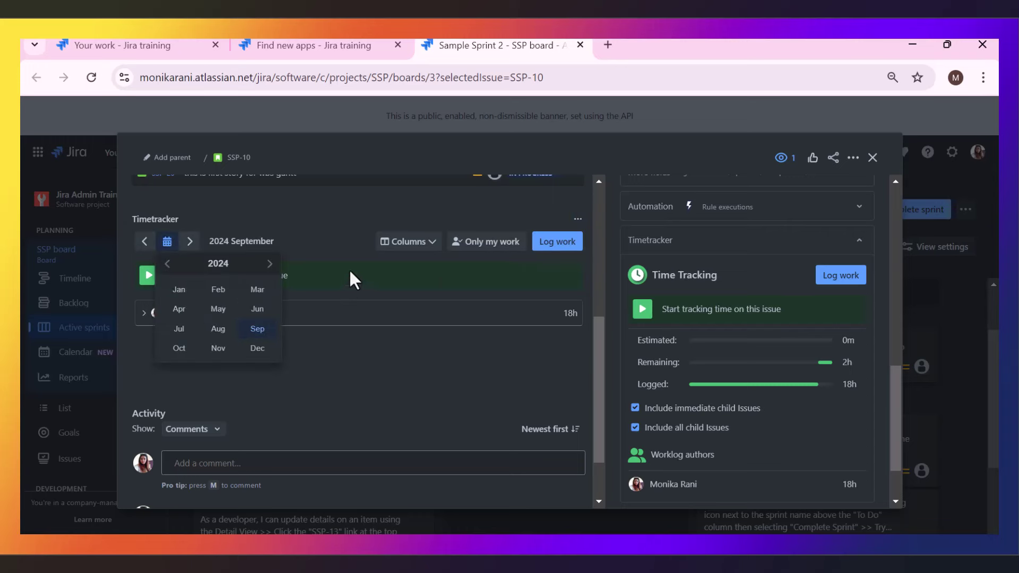
{"action": "left_click", "coordinate": [386, 270]}
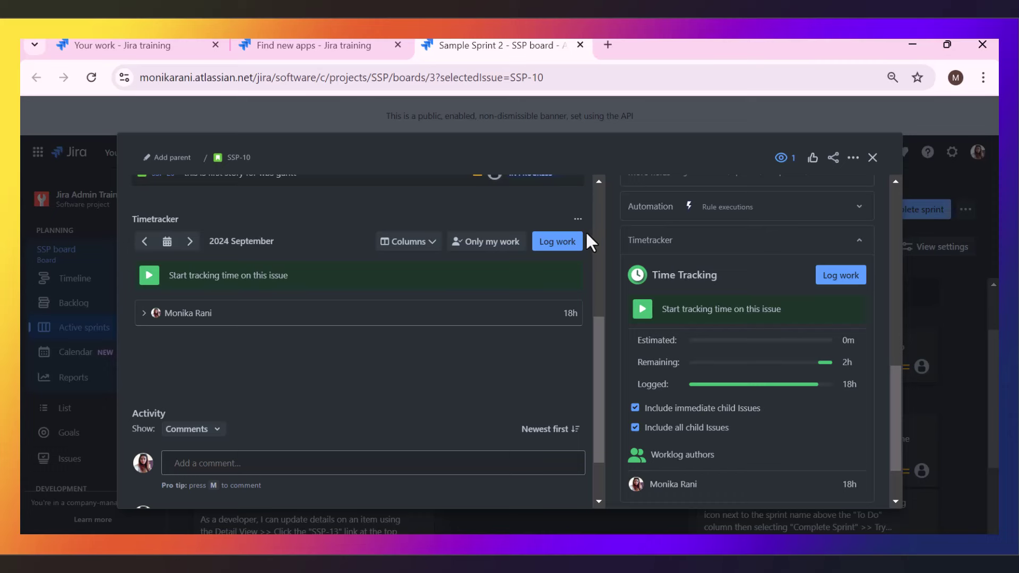
Step: Open a Log Work form for SSP-10, view its additional options and on-behalf-of user choices, and close it unsubmitted
{"action": "left_click", "coordinate": [554, 259]}
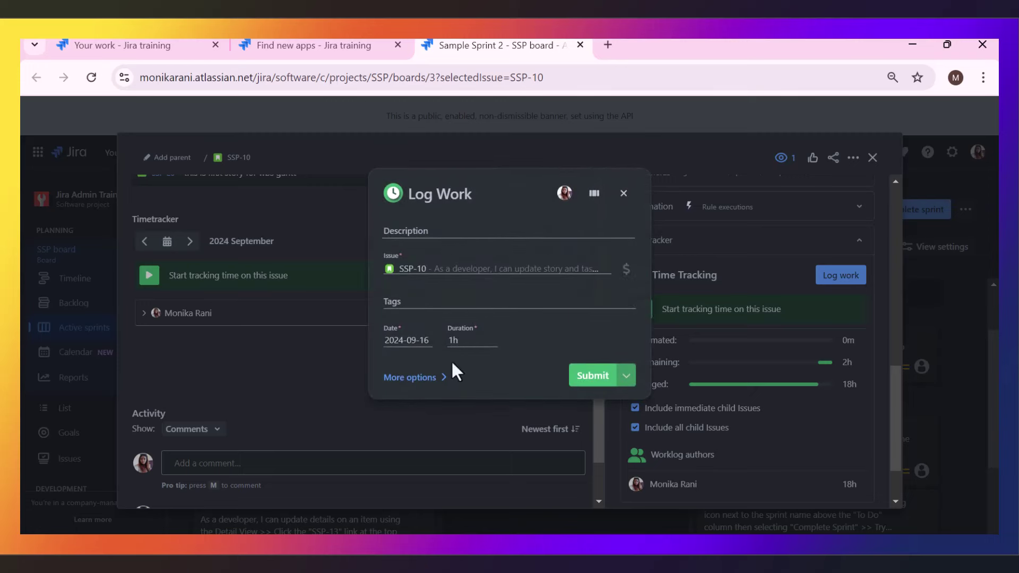
{"action": "left_click", "coordinate": [444, 378]}
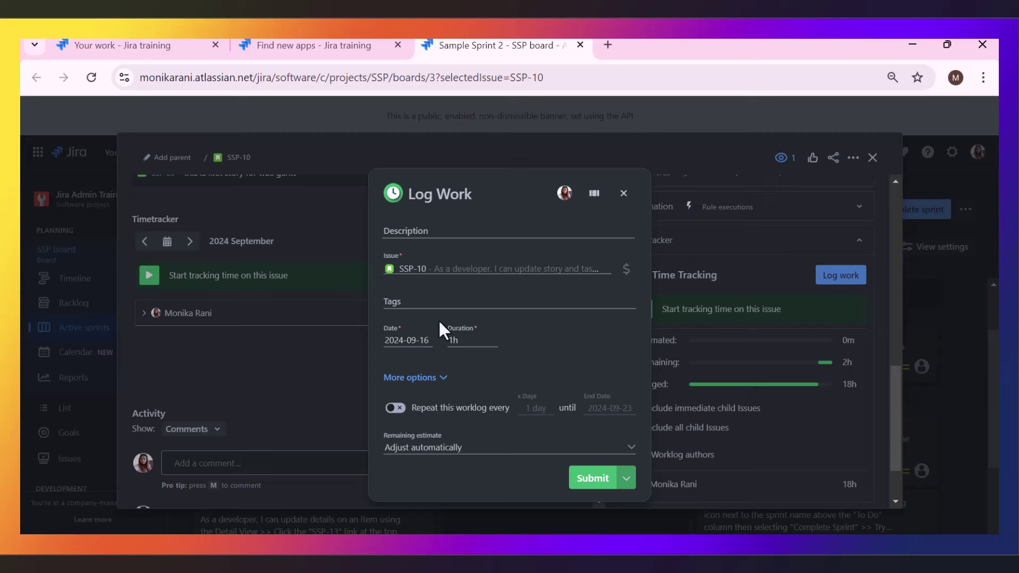
{"action": "left_click", "coordinate": [565, 194]}
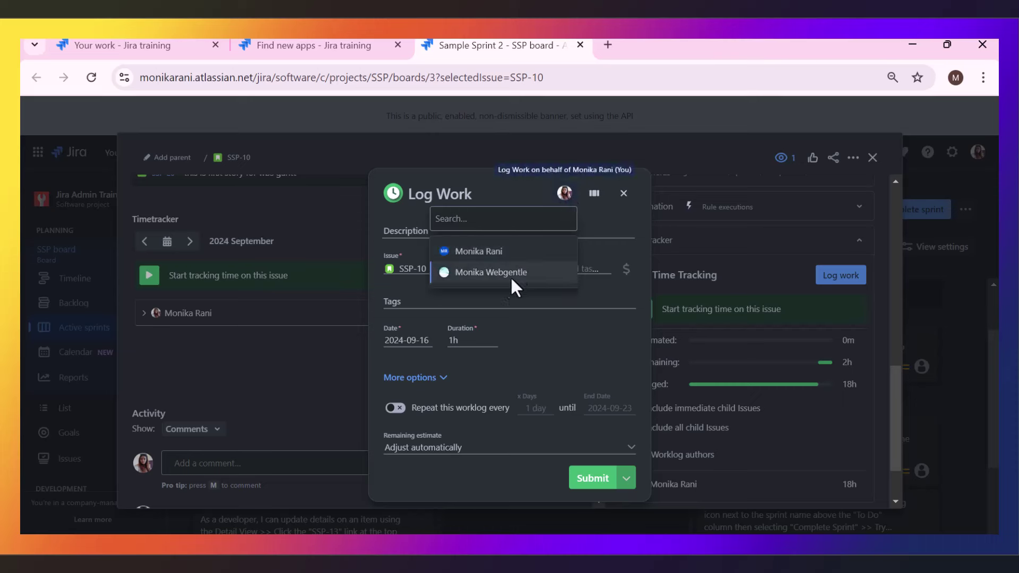
{"action": "left_click", "coordinate": [615, 224]}
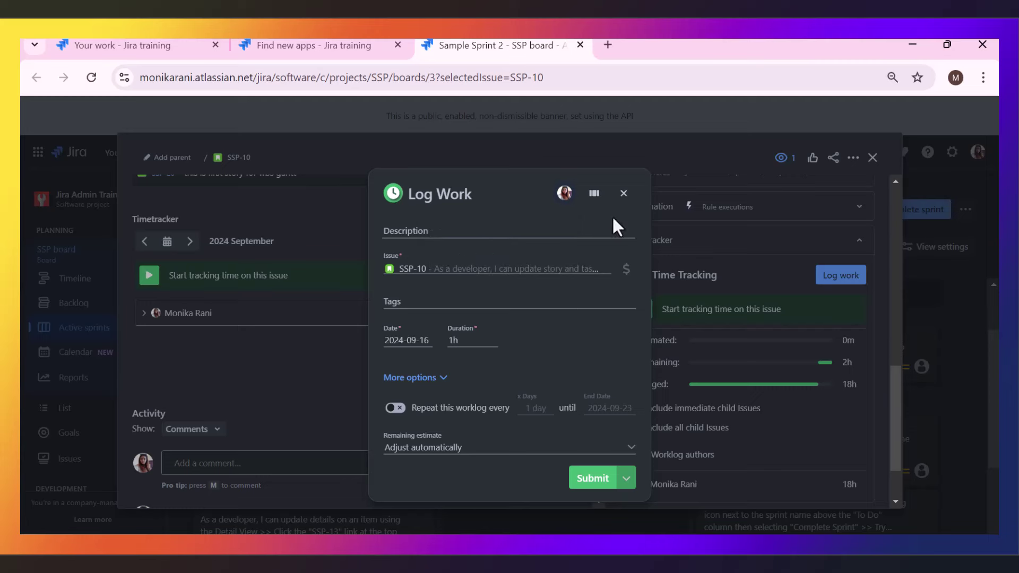
{"action": "left_click", "coordinate": [623, 193]}
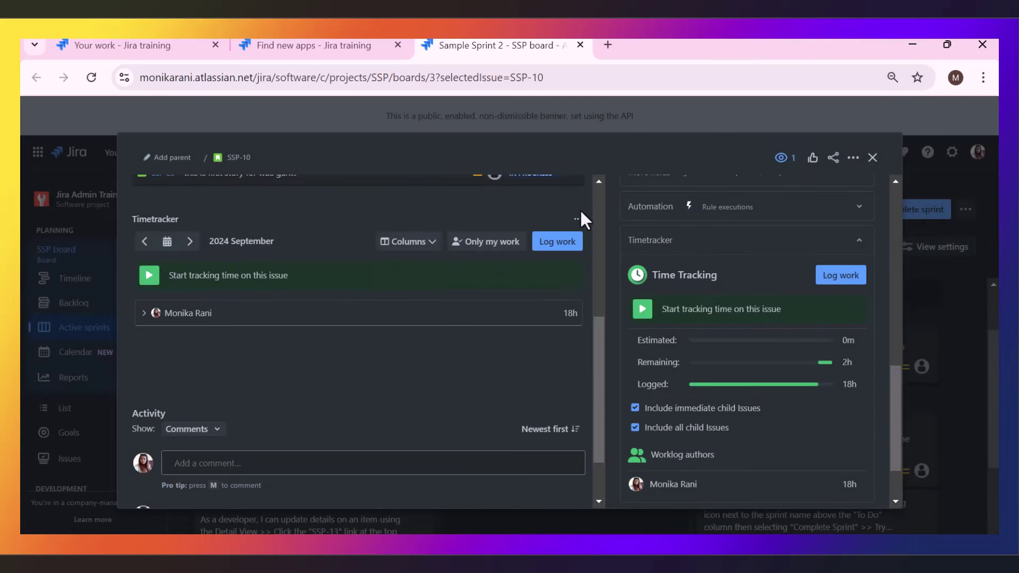
Step: Track time on SSP-10 with the timer, stop it to log the work, and enter the description "tracking in isssue view"
{"action": "left_click", "coordinate": [149, 276]}
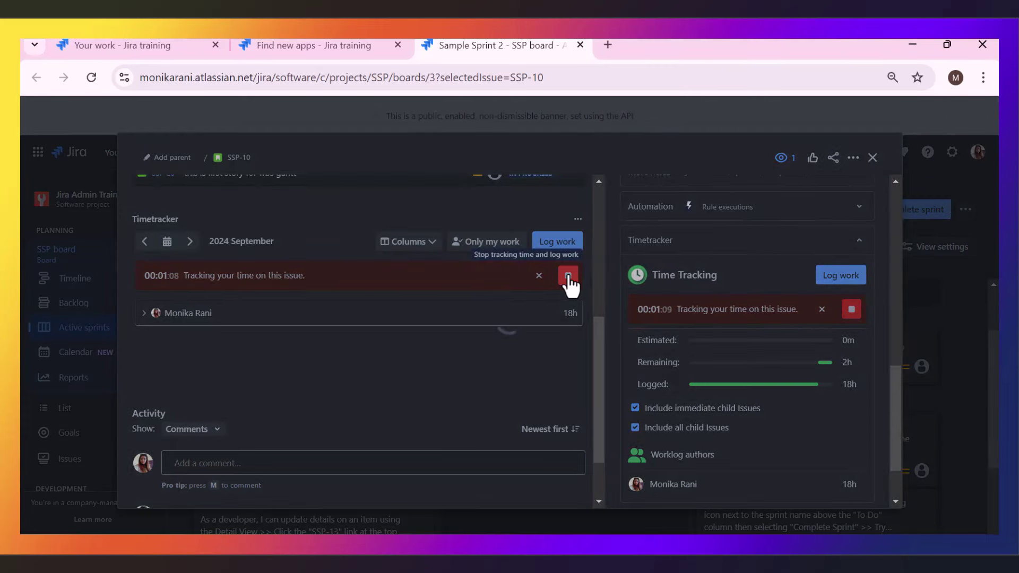
{"action": "left_click", "coordinate": [568, 276]}
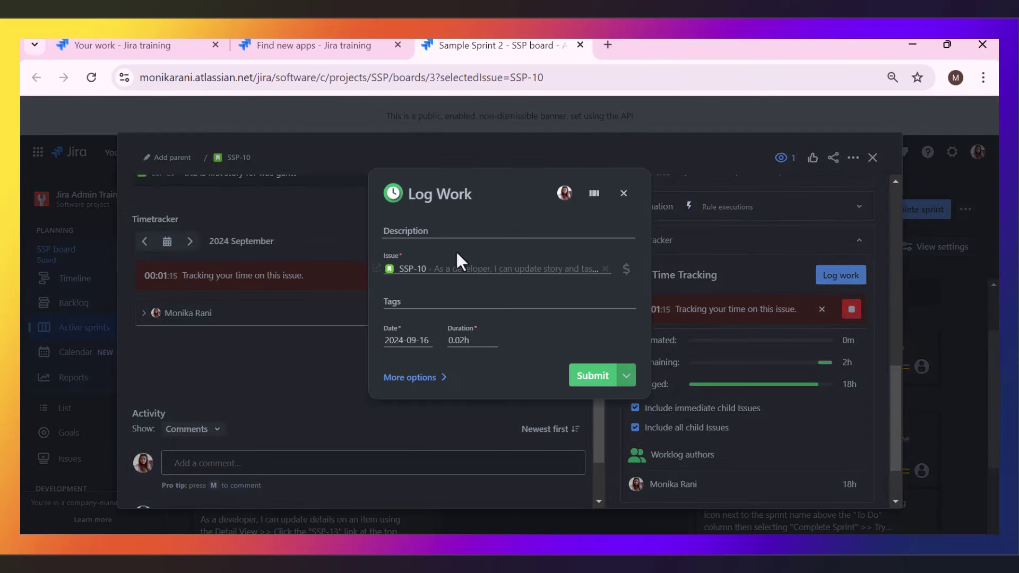
{"action": "left_click", "coordinate": [421, 228]}
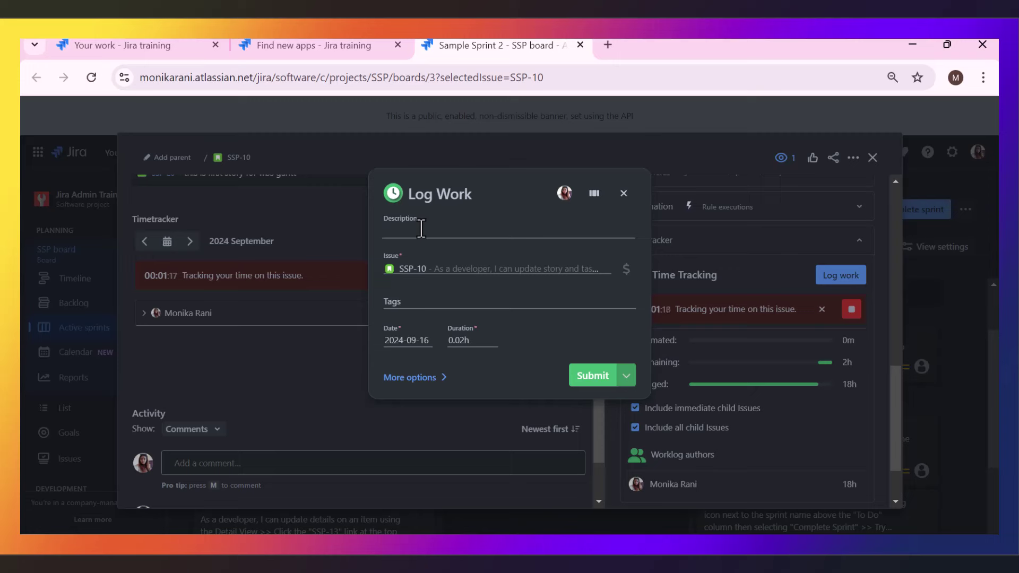
{"action": "type", "text": "tra"}
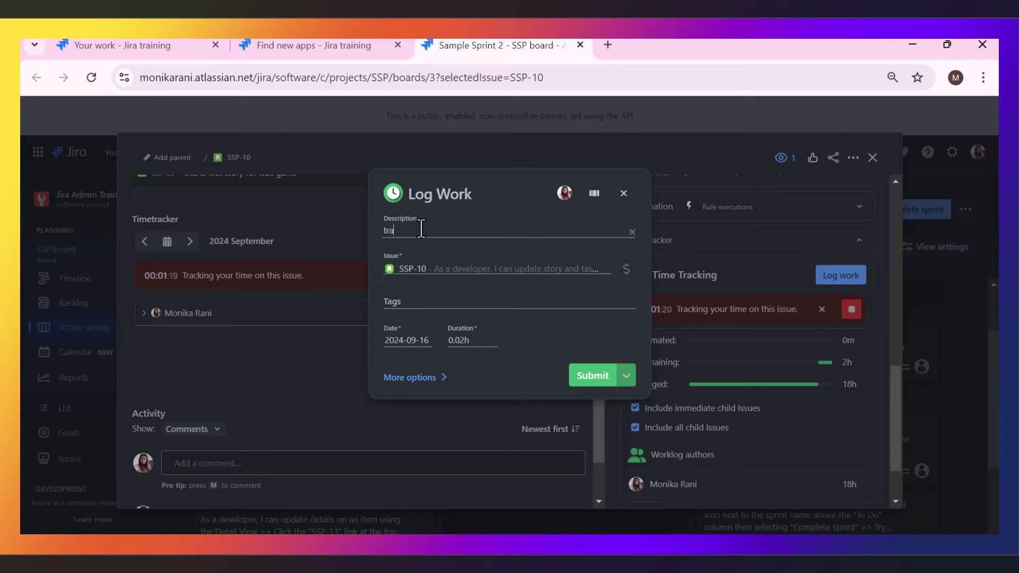
{"action": "type", "text": "cking in issue view"}
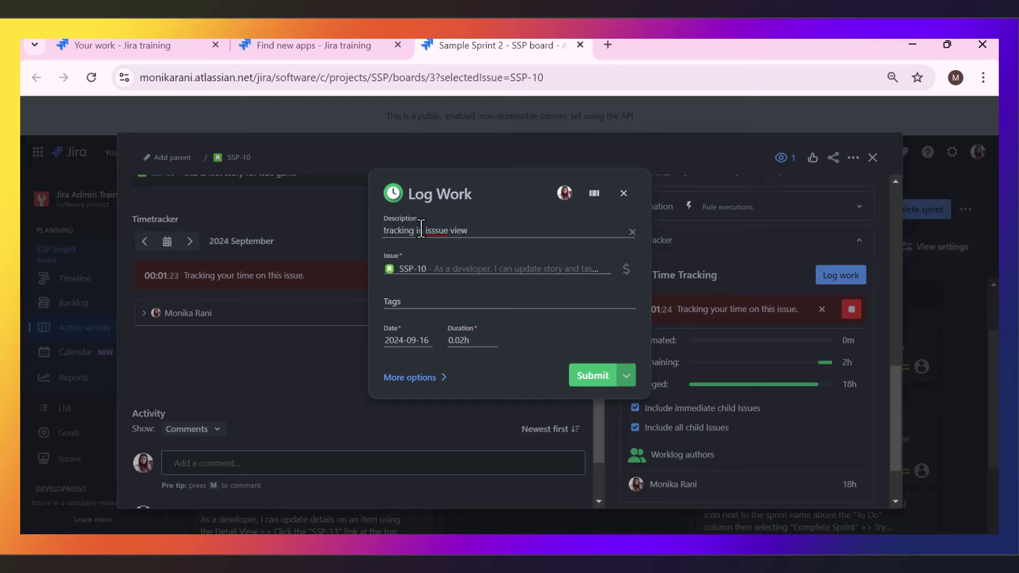
Step: Repeat the worklog every 1 day until 2024-09-23 and submit it
{"action": "left_click", "coordinate": [445, 379]}
{"action": "left_click", "coordinate": [397, 409]}
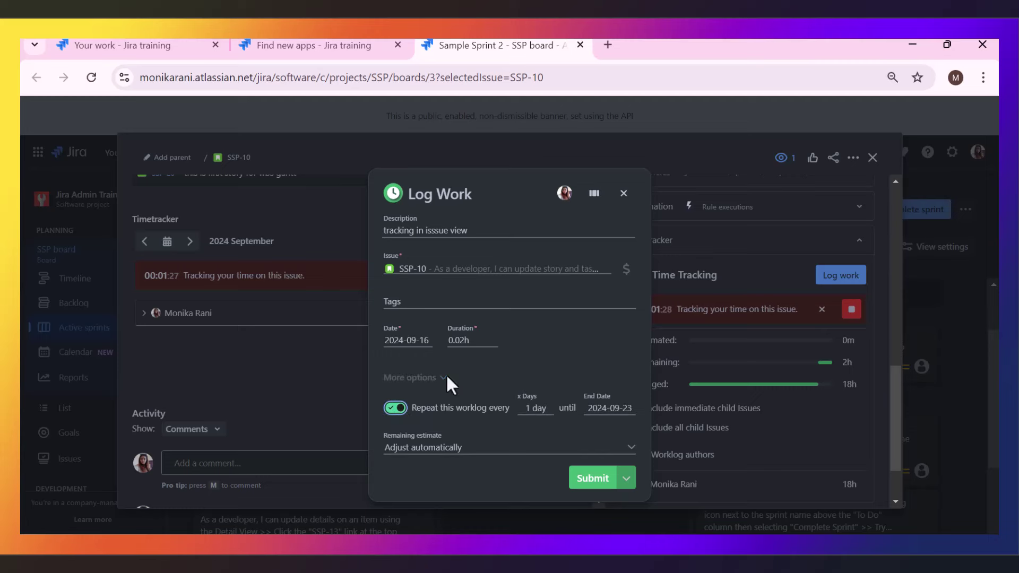
{"action": "left_click", "coordinate": [593, 480]}
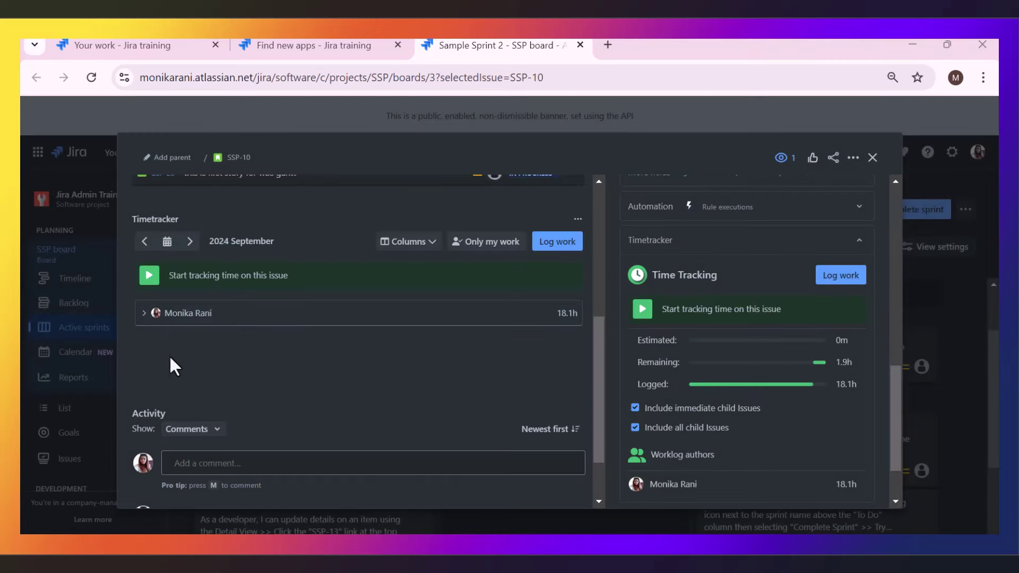
{"action": "left_click", "coordinate": [144, 313]}
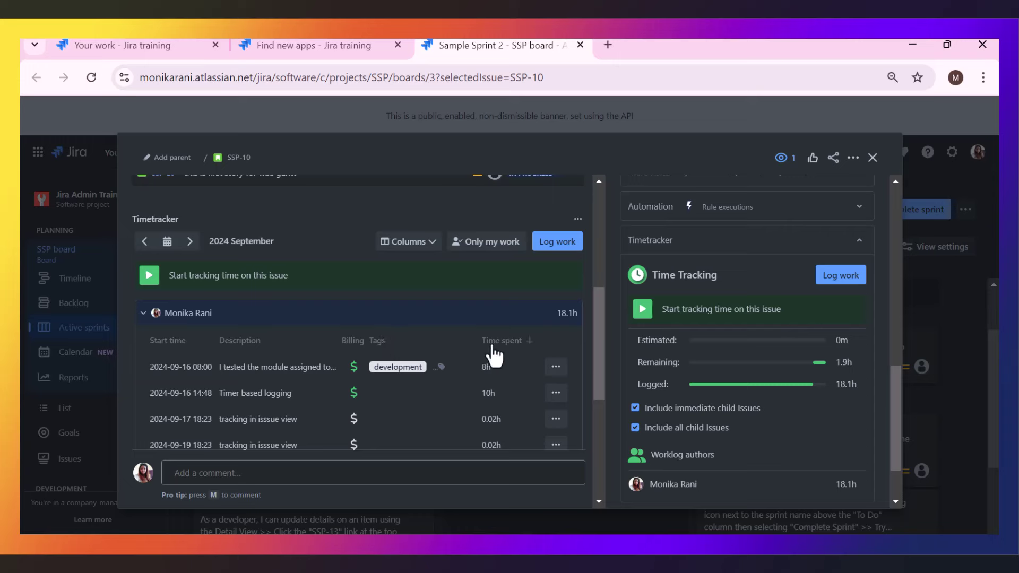
{"action": "left_click", "coordinate": [556, 366]}
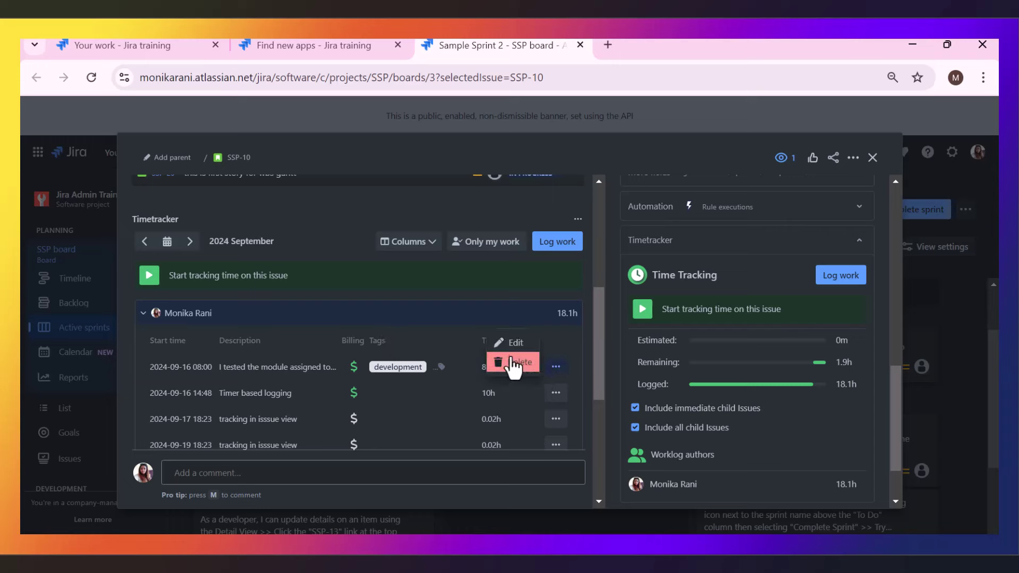
{"action": "left_click", "coordinate": [566, 337]}
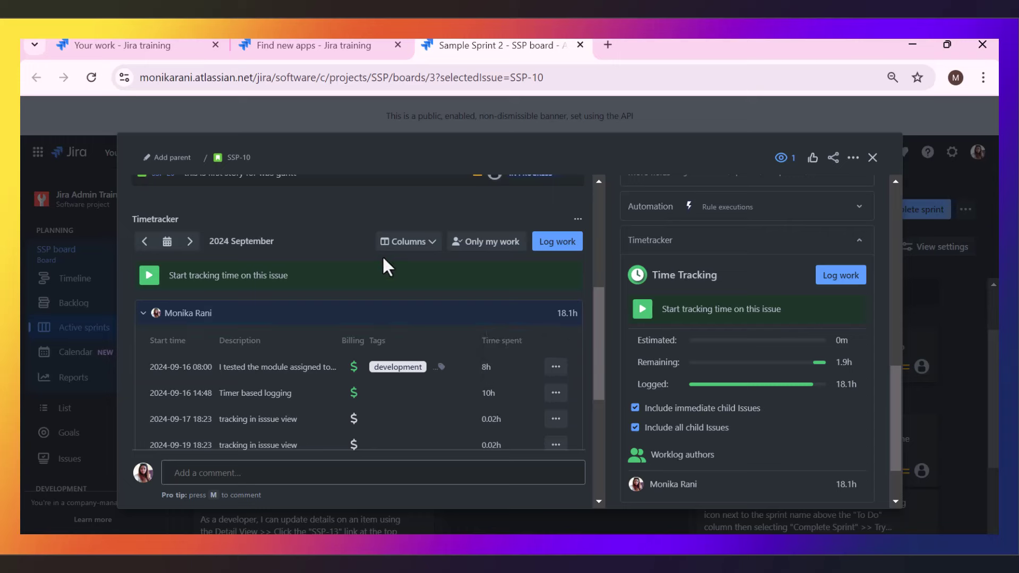
Step: Hide the Billing and Tags columns in the SSP-10 worklog list
{"action": "left_click", "coordinate": [408, 242]}
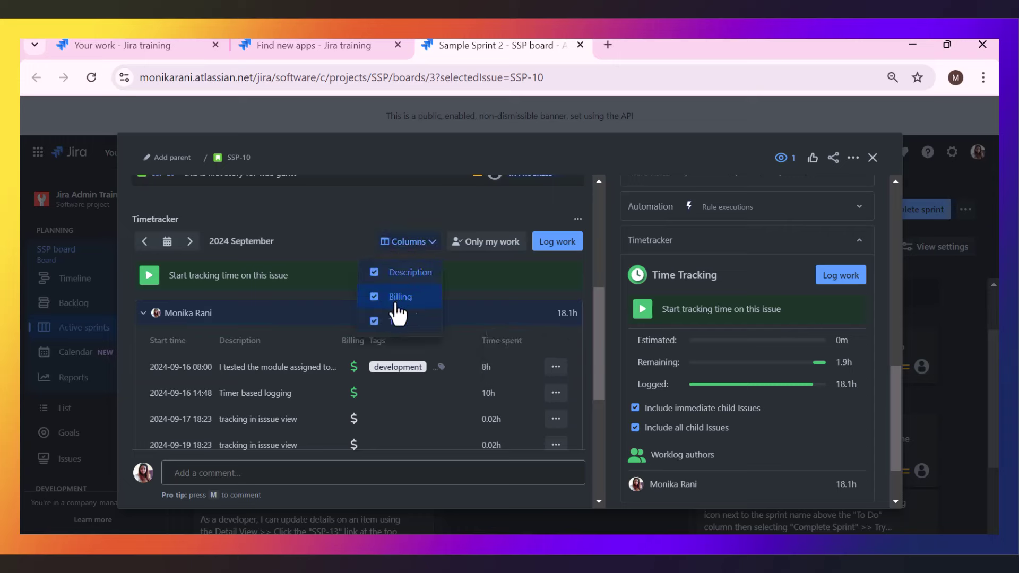
{"action": "left_click", "coordinate": [374, 300]}
{"action": "left_click", "coordinate": [376, 321]}
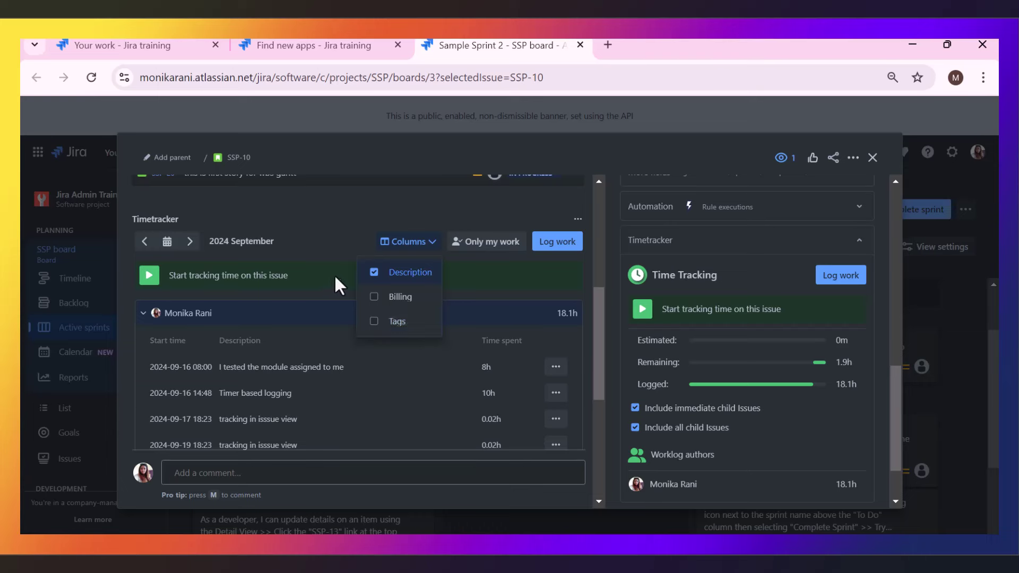
{"action": "left_click", "coordinate": [334, 273]}
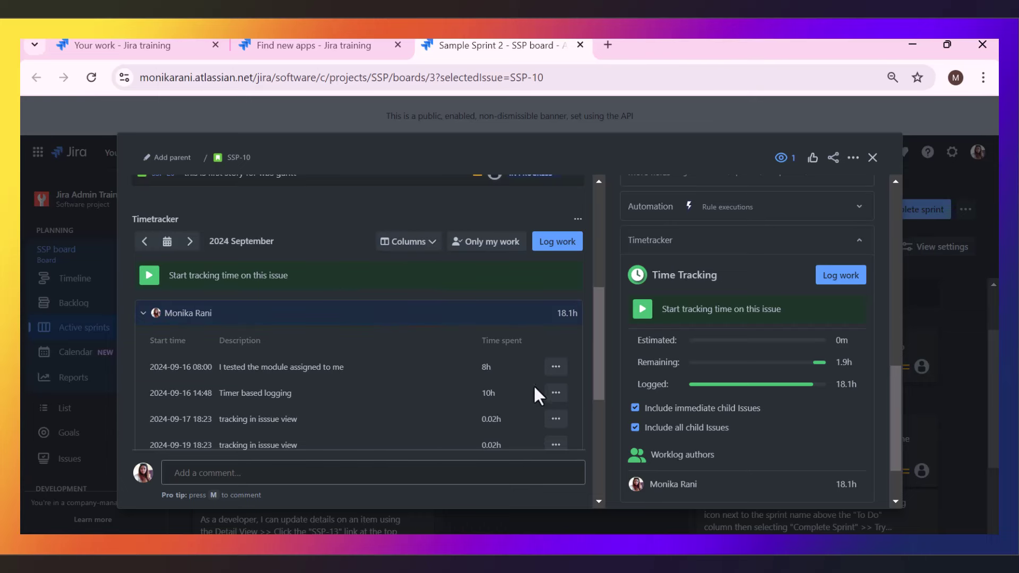
Step: Show the Billing column in the SSP-10 worklog list again
{"action": "left_click", "coordinate": [399, 242]}
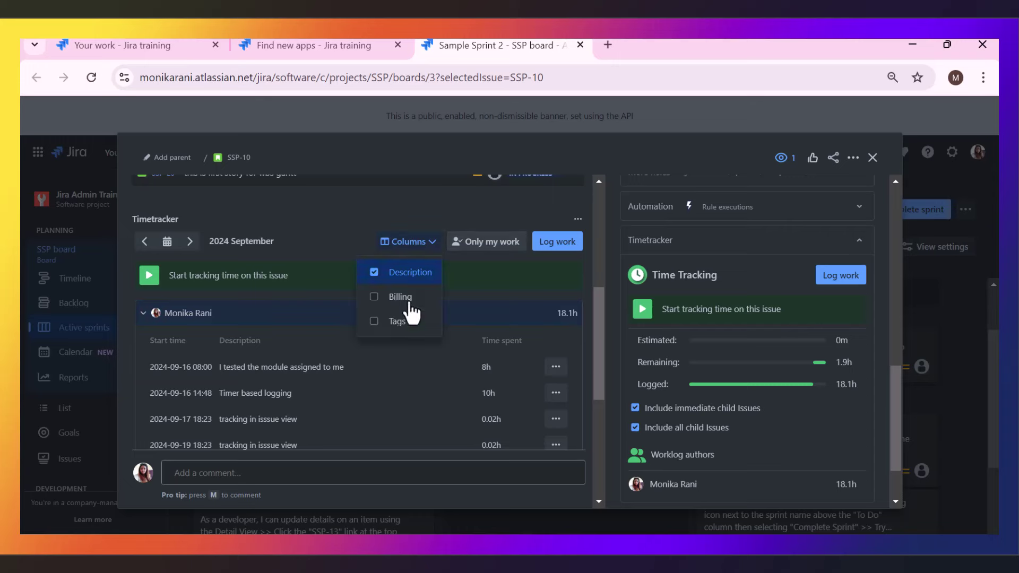
{"action": "left_click", "coordinate": [374, 298]}
{"action": "left_click", "coordinate": [484, 290]}
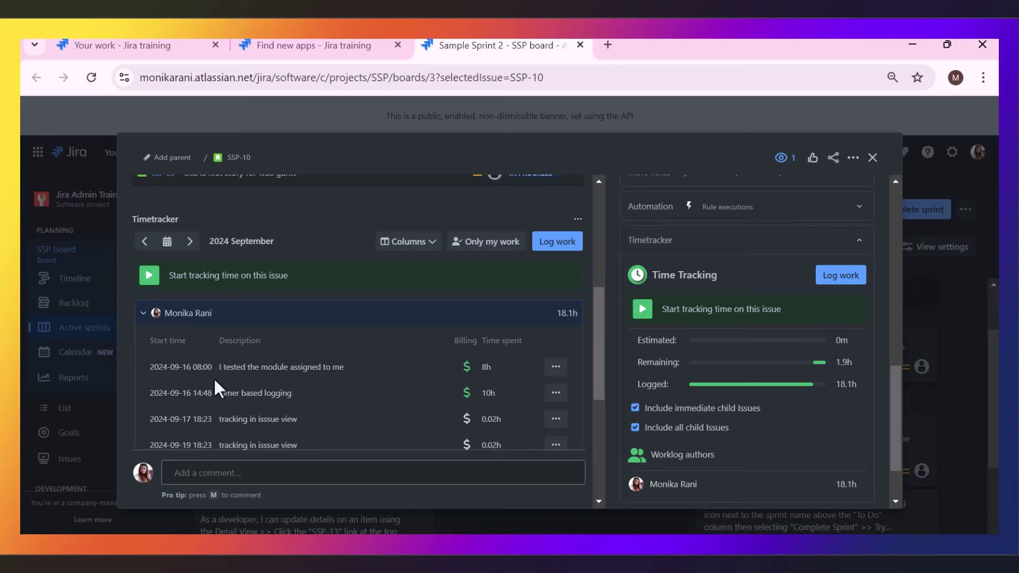
Step: Review the SSP-10 worklog entries and the Time Tracking summary with its worklog authors, and close the issue
{"action": "scroll", "coordinate": [342, 370], "scroll_direction": "down", "scroll_amount": 3}
{"action": "scroll", "coordinate": [342, 371], "scroll_direction": "up", "scroll_amount": 2}
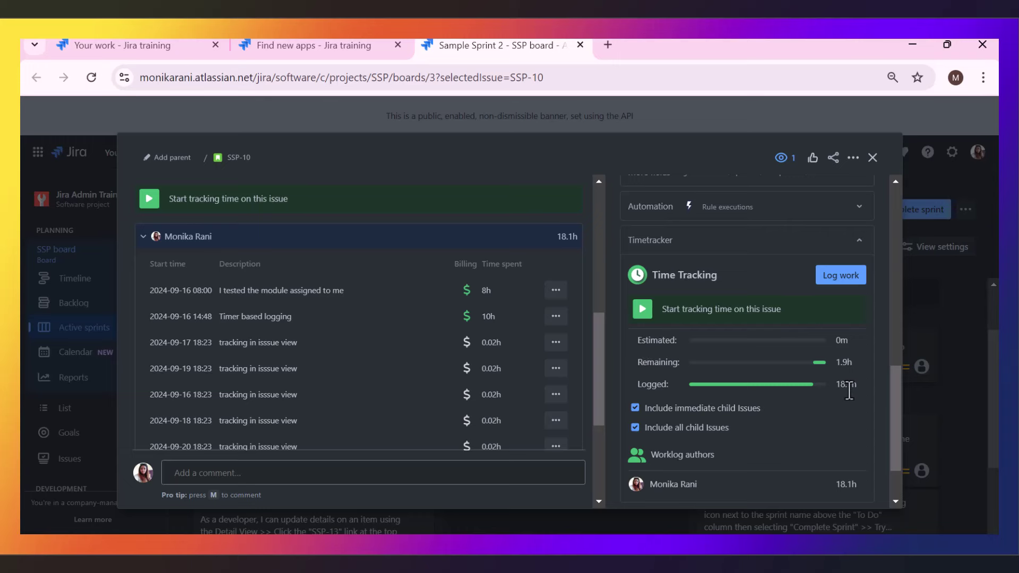
{"action": "scroll", "coordinate": [791, 367], "scroll_direction": "down", "scroll_amount": 2}
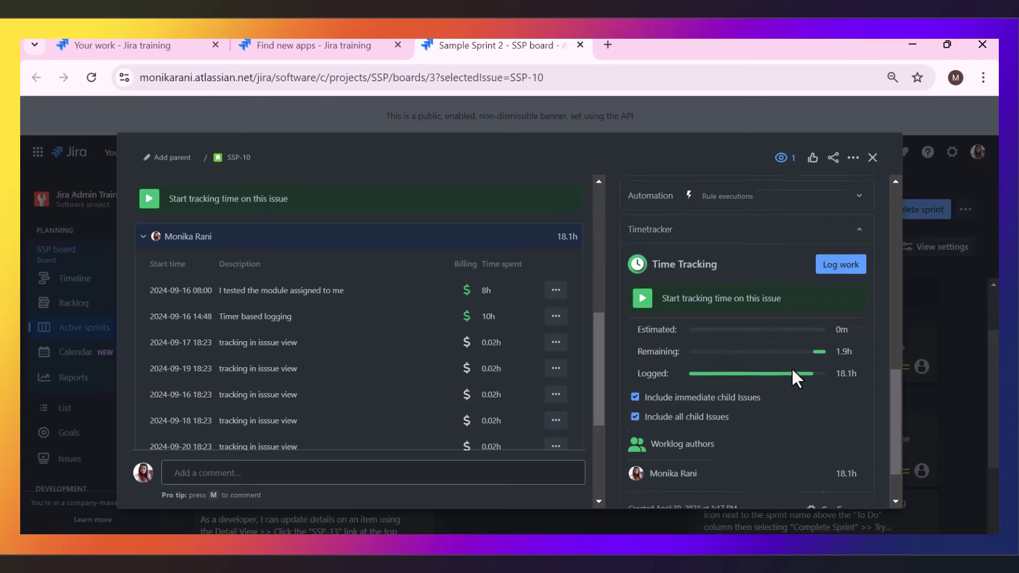
{"action": "scroll", "coordinate": [791, 367], "scroll_direction": "up", "scroll_amount": 1}
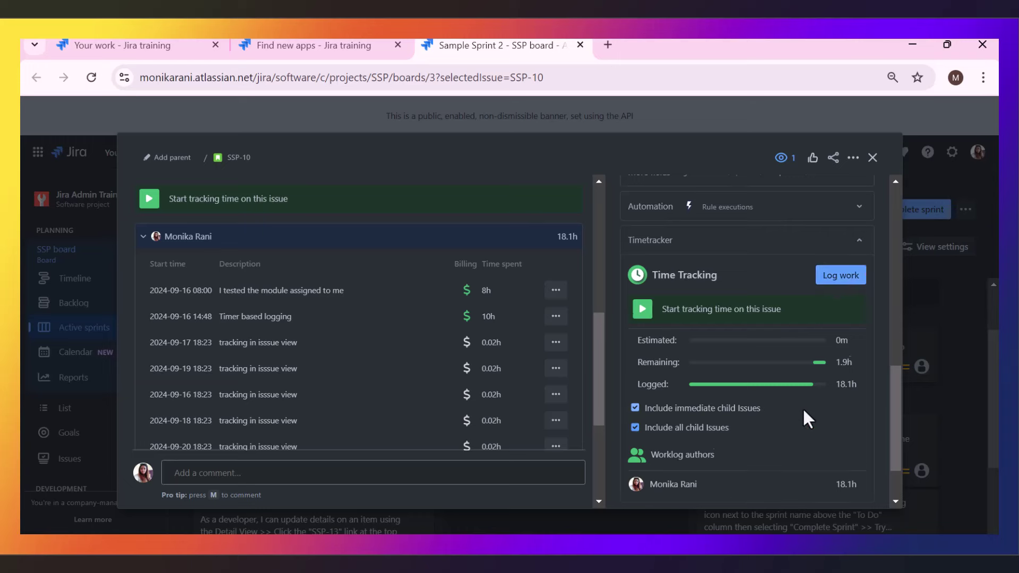
{"action": "scroll", "coordinate": [802, 408], "scroll_direction": "down", "scroll_amount": 2}
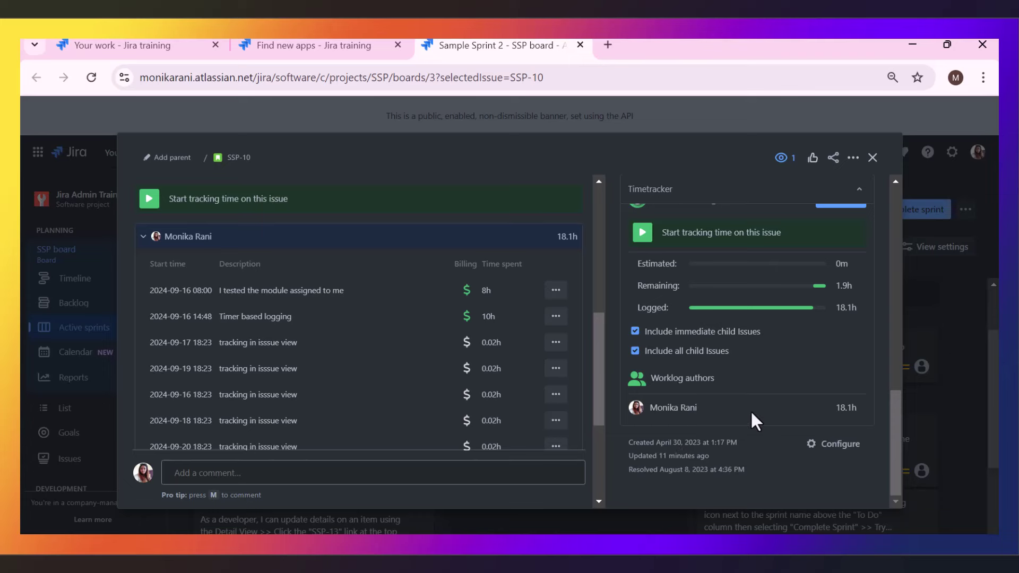
{"action": "key", "text": "Escape"}
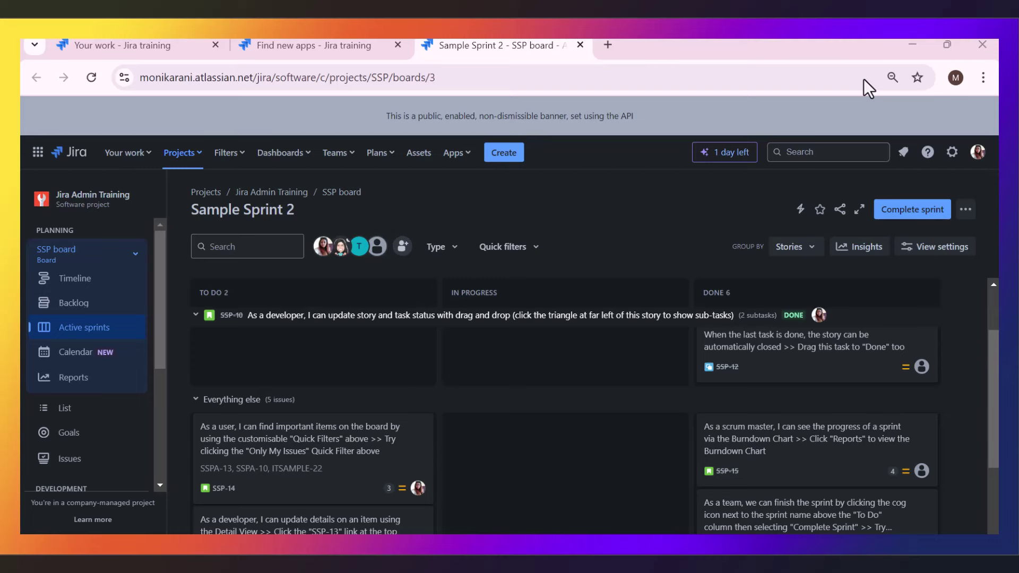
Step: Open the Timetracker app and go to its Reports page
{"action": "left_click", "coordinate": [465, 158]}
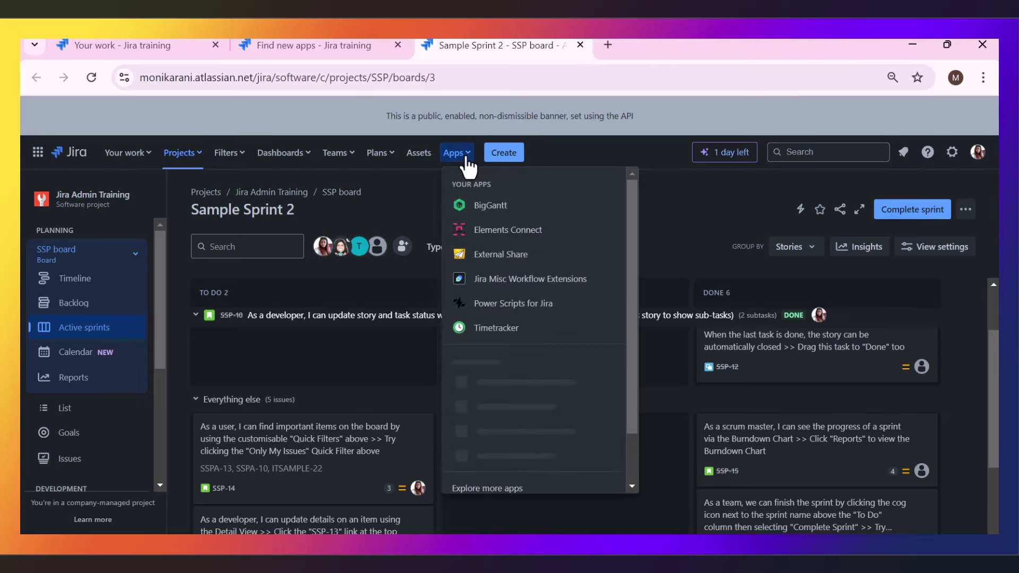
{"action": "left_click", "coordinate": [491, 327]}
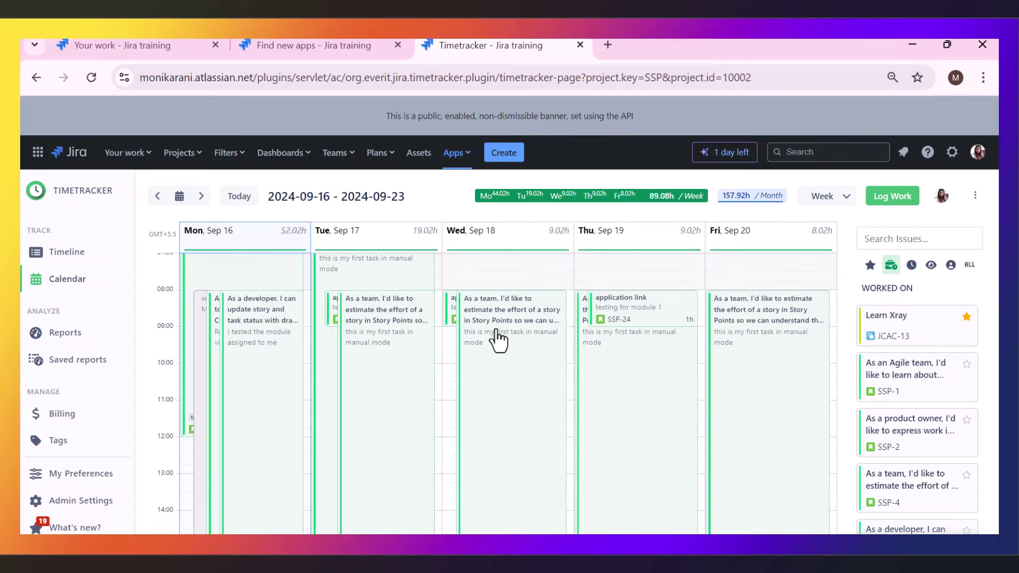
{"action": "left_click", "coordinate": [74, 334]}
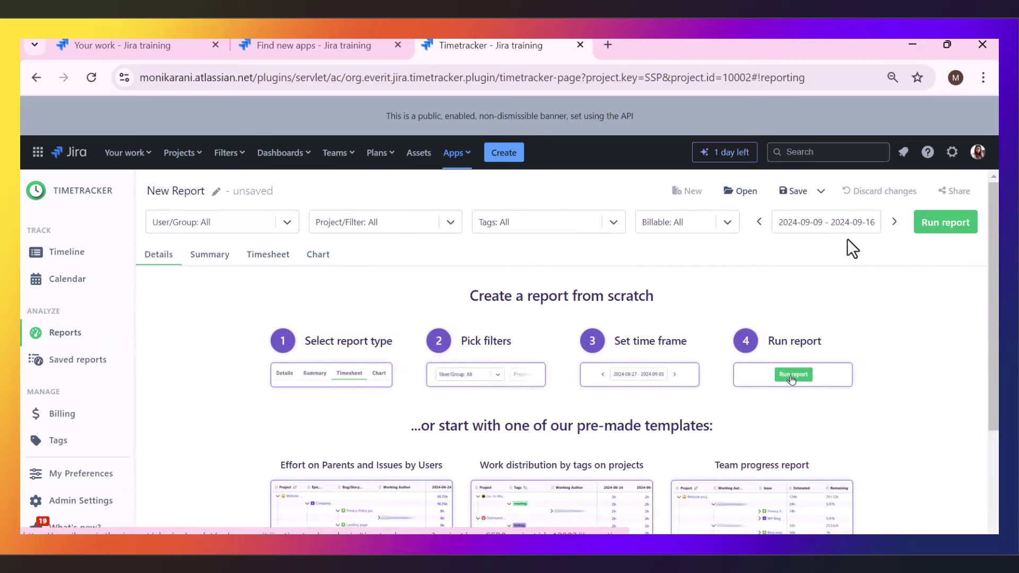
Step: Examine the new report's user, project, tag, billable and date range filter choices and its Chart and Timesheet report types
{"action": "left_click", "coordinate": [204, 225]}
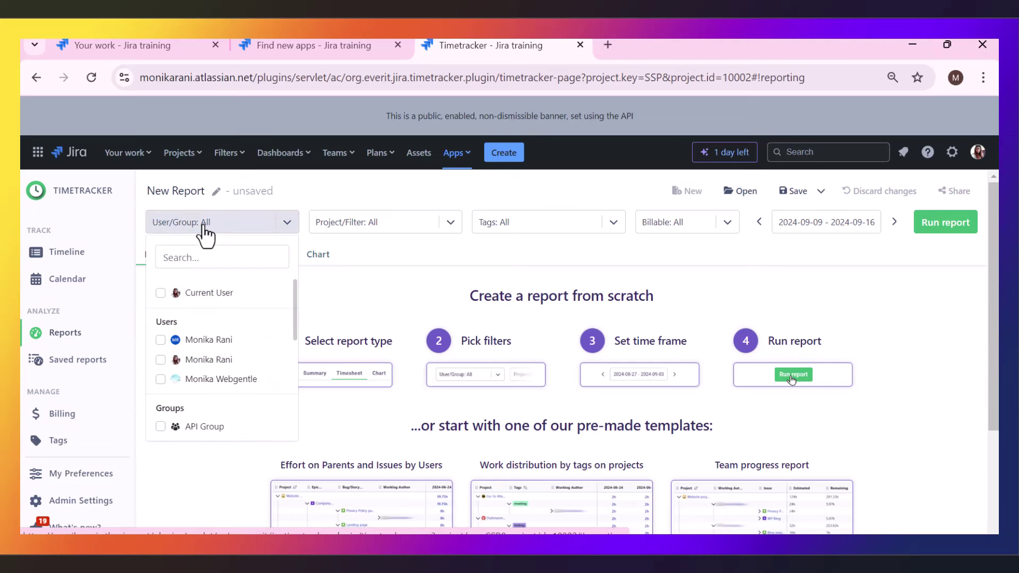
{"action": "left_click", "coordinate": [345, 223]}
{"action": "left_click", "coordinate": [344, 223]}
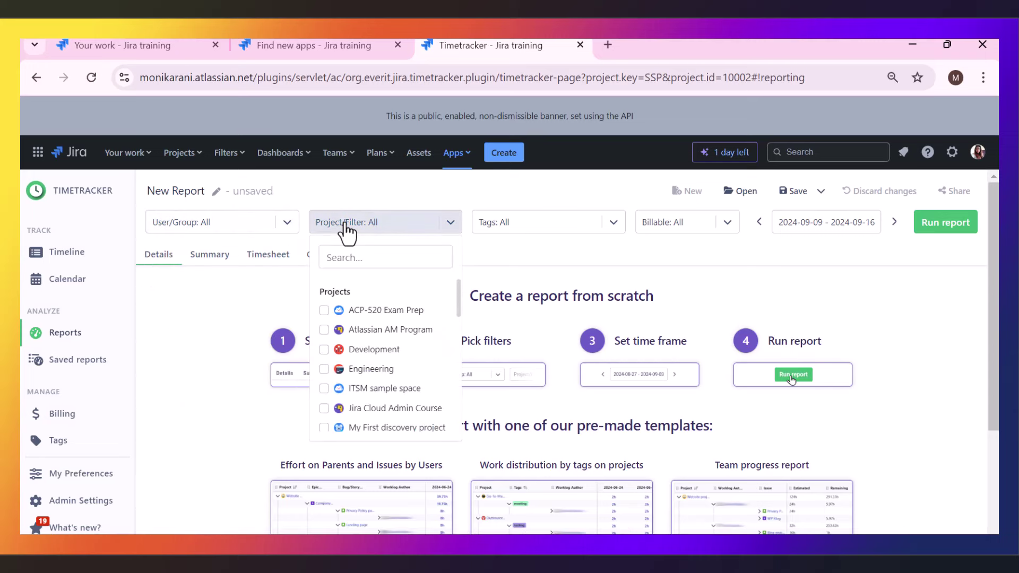
{"action": "left_click", "coordinate": [482, 227]}
{"action": "left_click", "coordinate": [664, 226]}
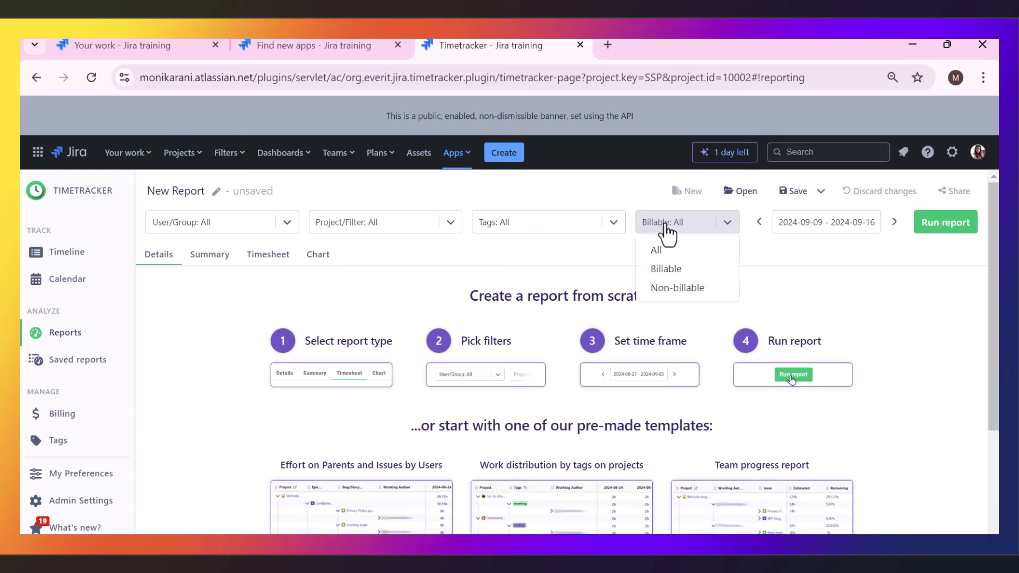
{"action": "left_click", "coordinate": [810, 227]}
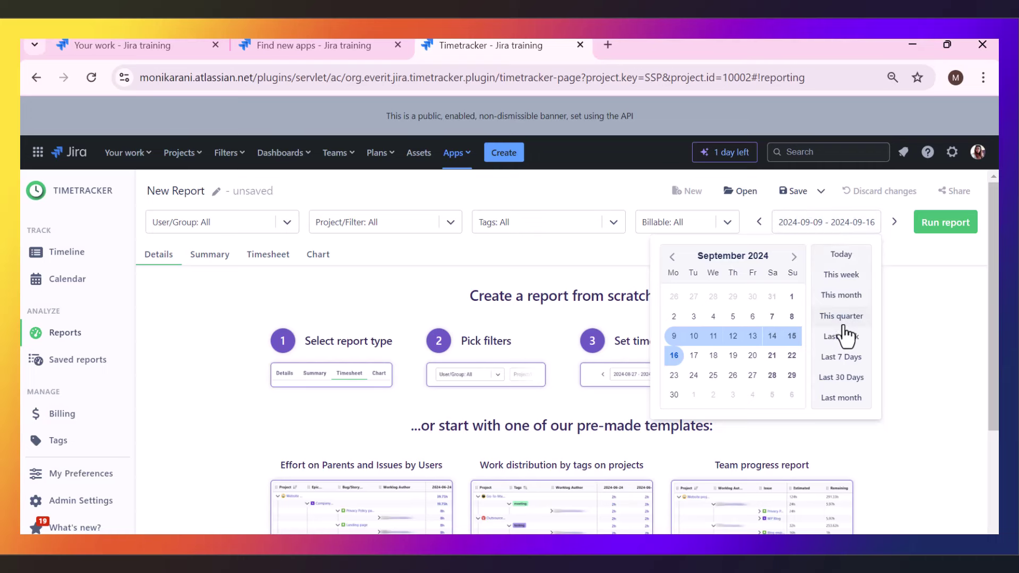
{"action": "left_click", "coordinate": [902, 256]}
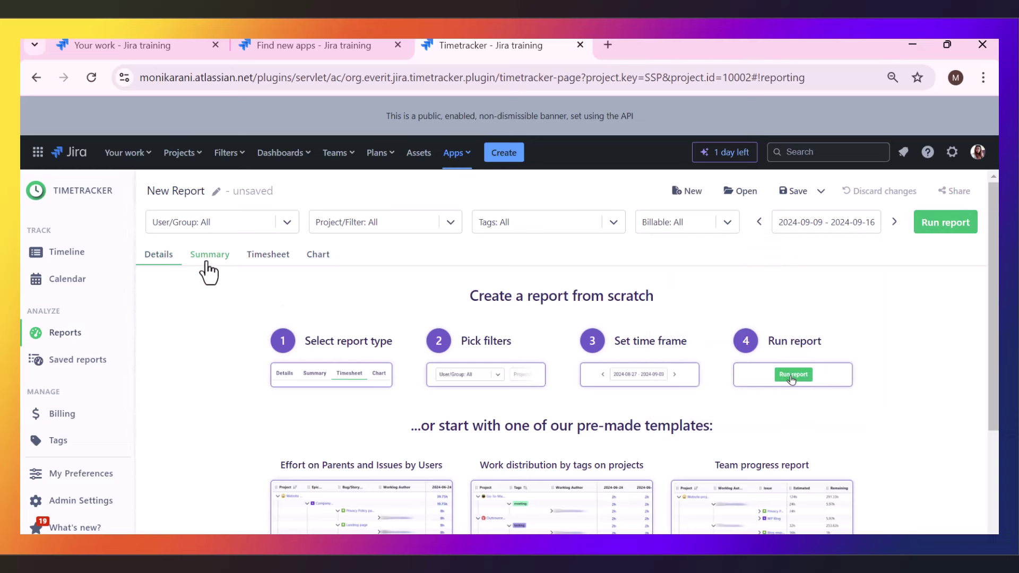
{"action": "left_click", "coordinate": [318, 255]}
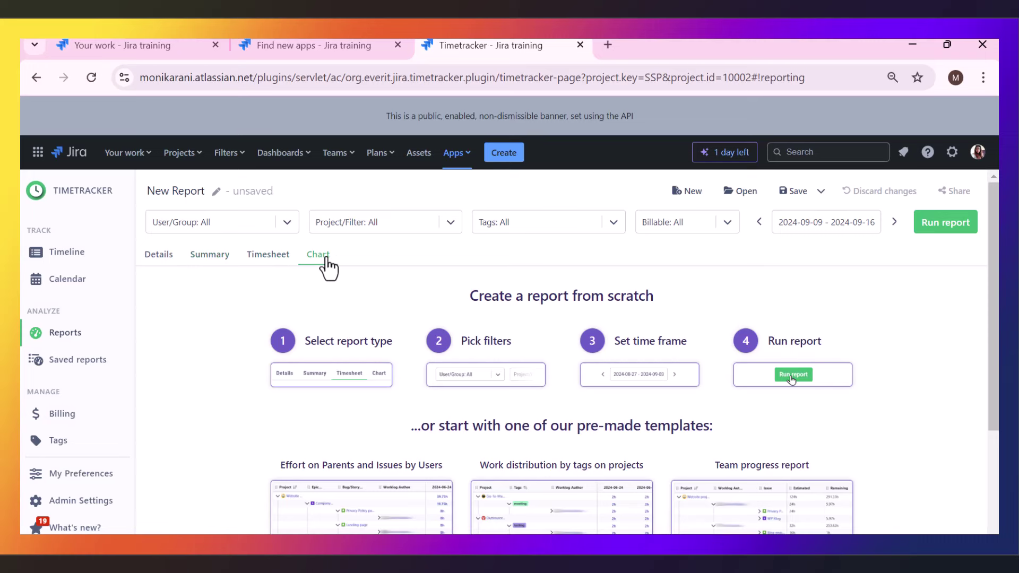
{"action": "left_click", "coordinate": [273, 262]}
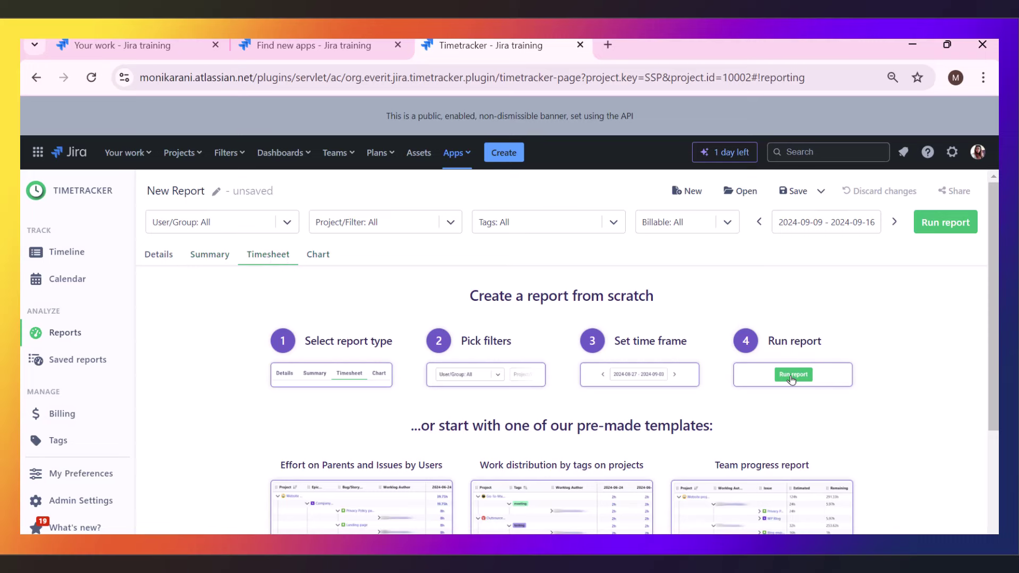
Step: Open the saved Team progress report and view its Tags and Billable filter choices without changing them
{"action": "left_click", "coordinate": [67, 360]}
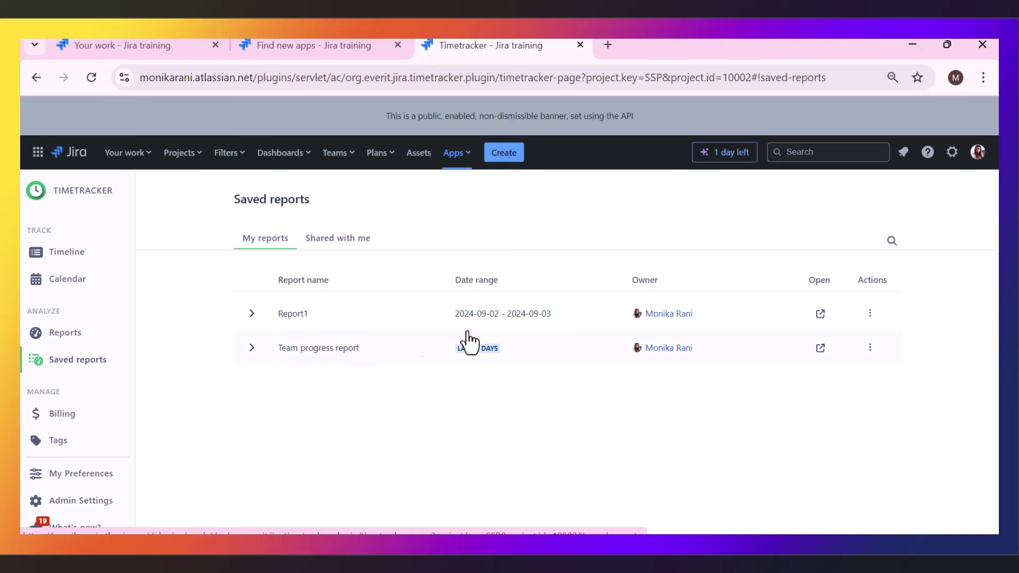
{"action": "left_click", "coordinate": [820, 348]}
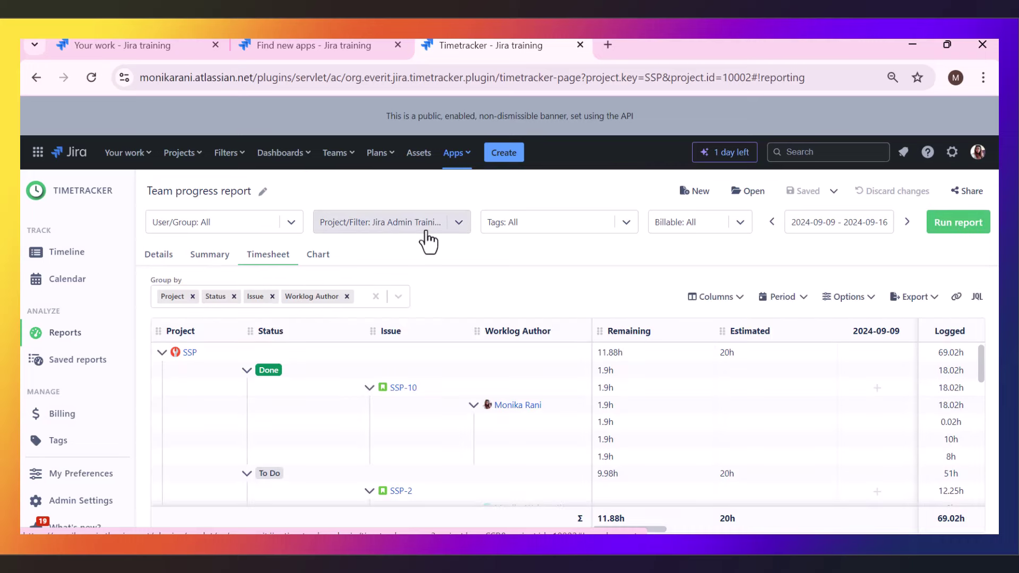
{"action": "left_click", "coordinate": [627, 225]}
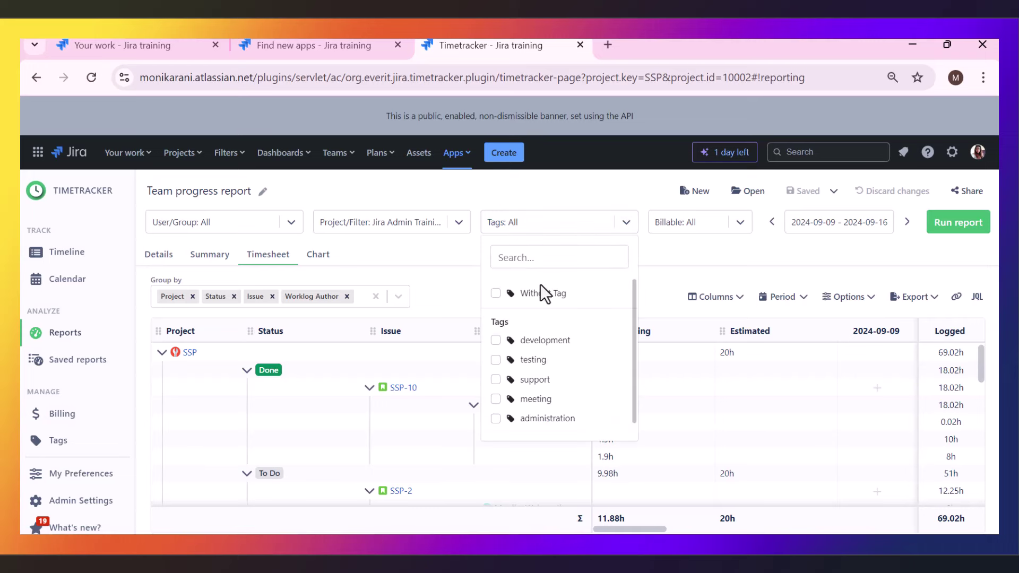
{"action": "left_click", "coordinate": [709, 282]}
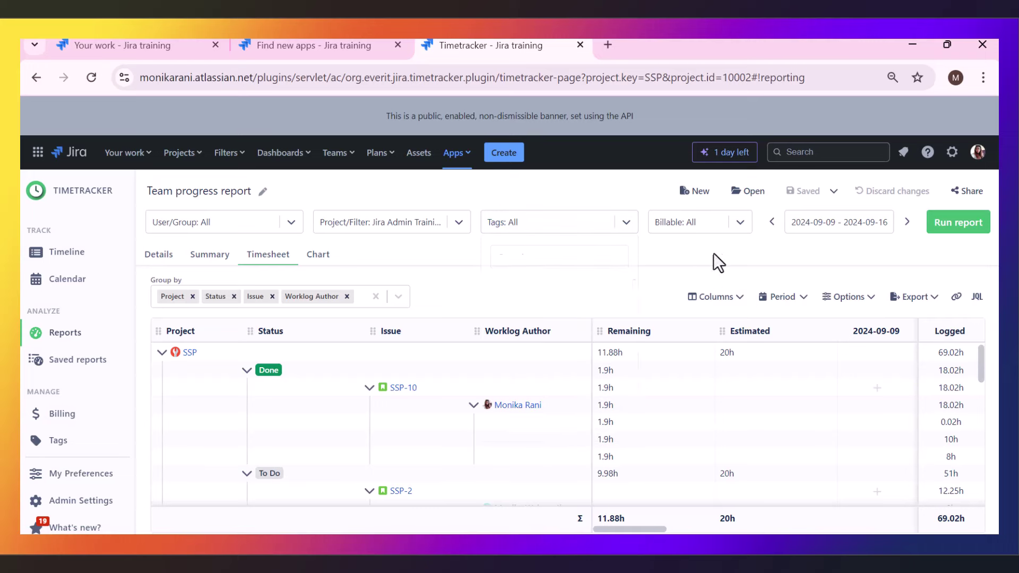
{"action": "left_click", "coordinate": [739, 238]}
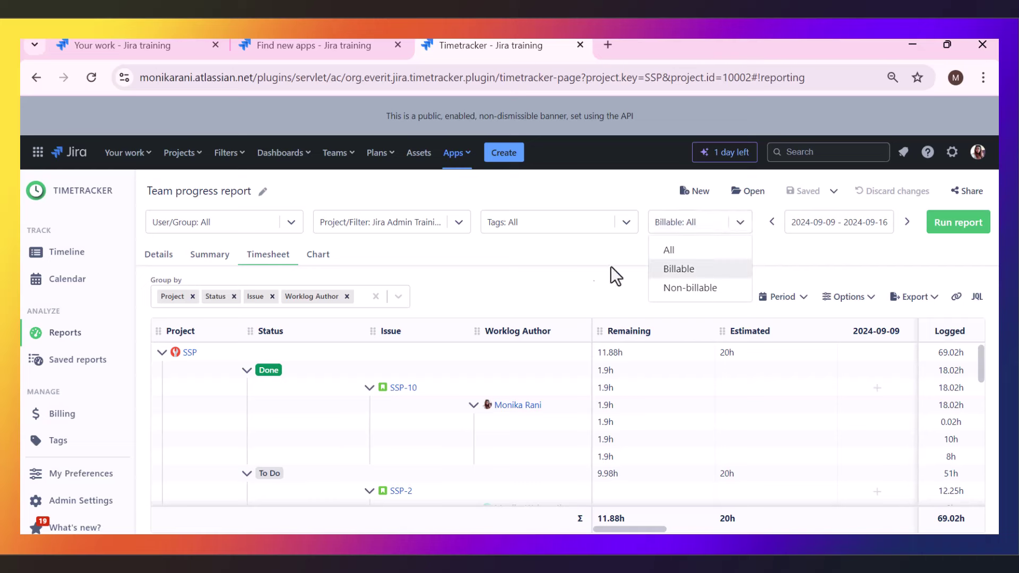
{"action": "left_click", "coordinate": [573, 249]}
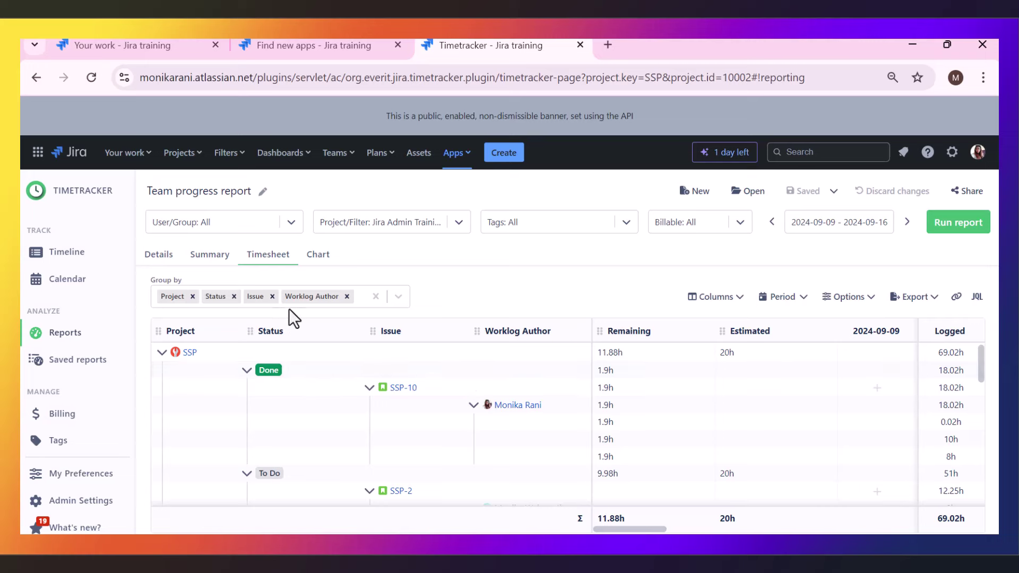
Step: Review the report's grouping fields, move Issue ahead of Status in the grouping, and remove Worklog Author from it
{"action": "left_click", "coordinate": [360, 297]}
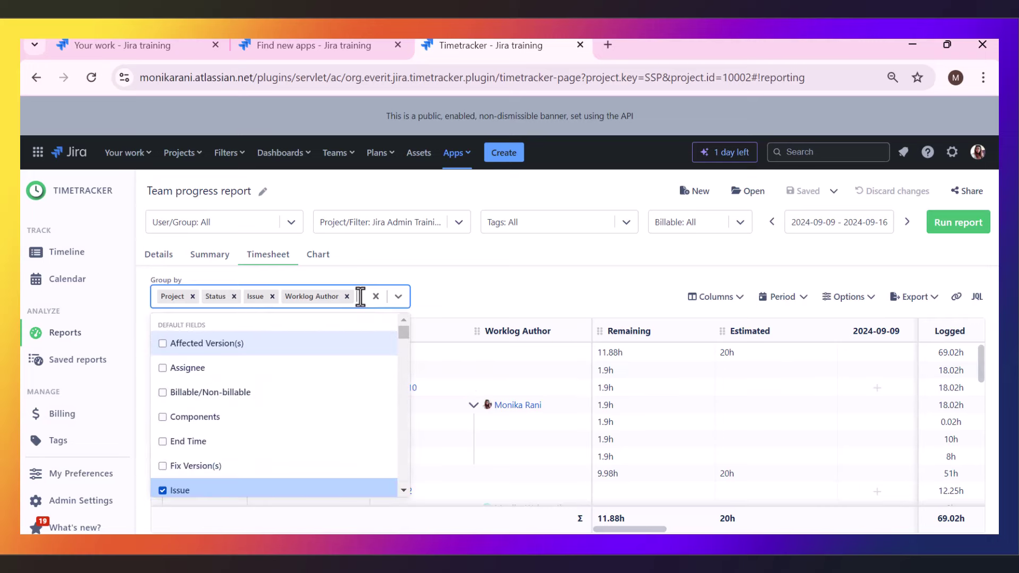
{"action": "scroll", "coordinate": [294, 450], "scroll_direction": "down", "scroll_amount": 3}
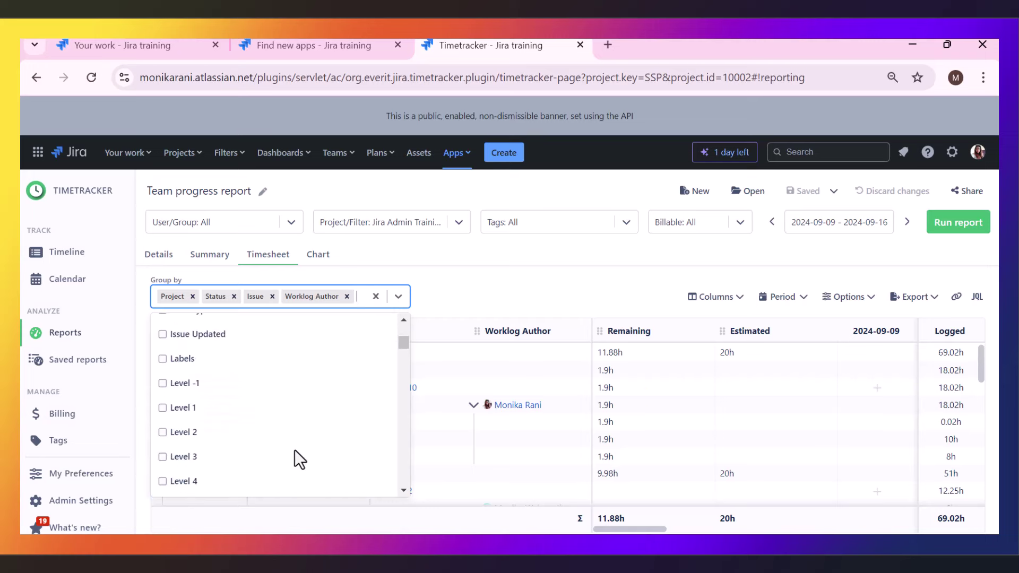
{"action": "scroll", "coordinate": [294, 450], "scroll_direction": "up", "scroll_amount": 3}
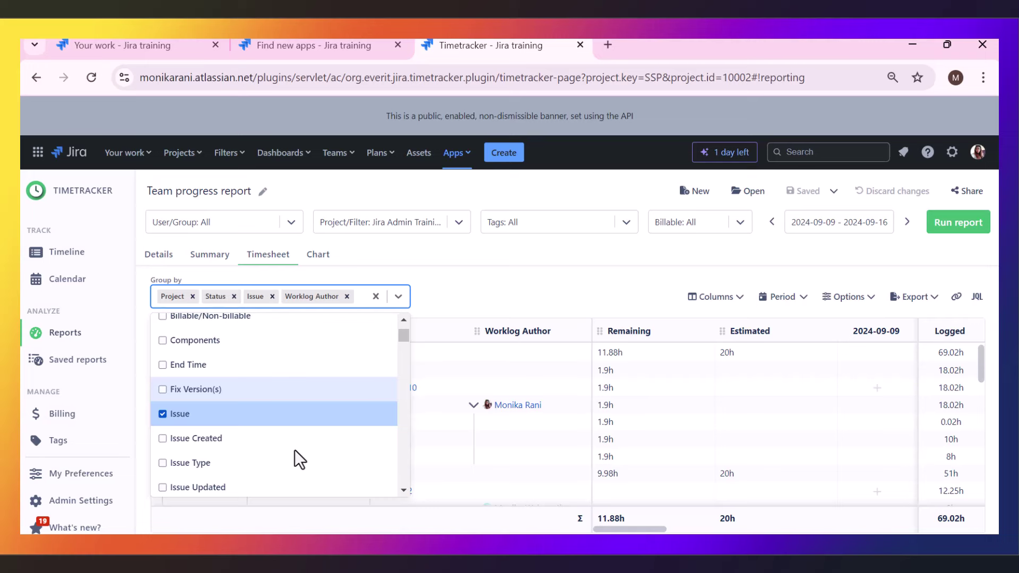
{"action": "scroll", "coordinate": [294, 450], "scroll_direction": "up", "scroll_amount": 2}
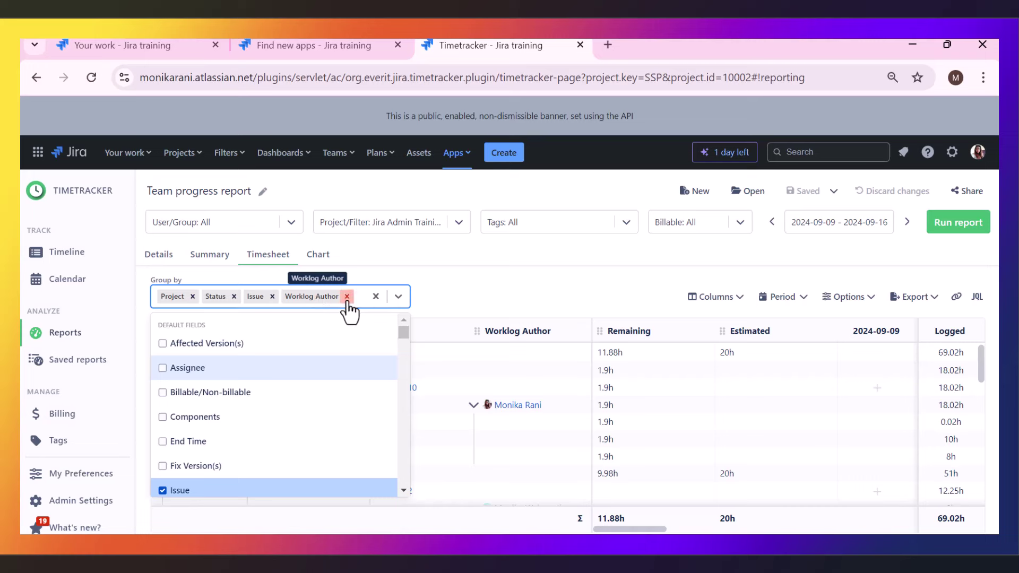
{"action": "left_click", "coordinate": [177, 301]}
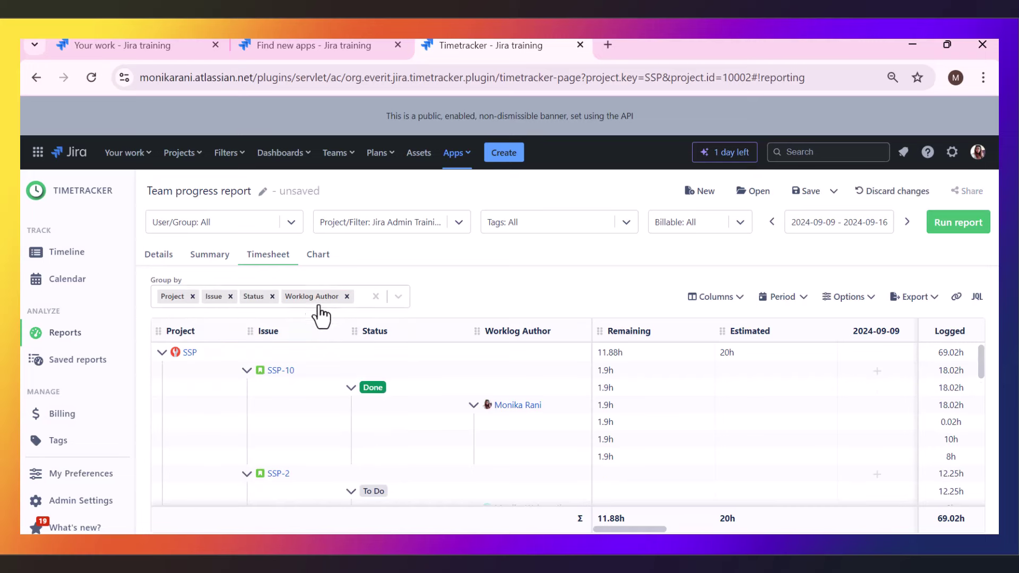
{"action": "left_click", "coordinate": [348, 296]}
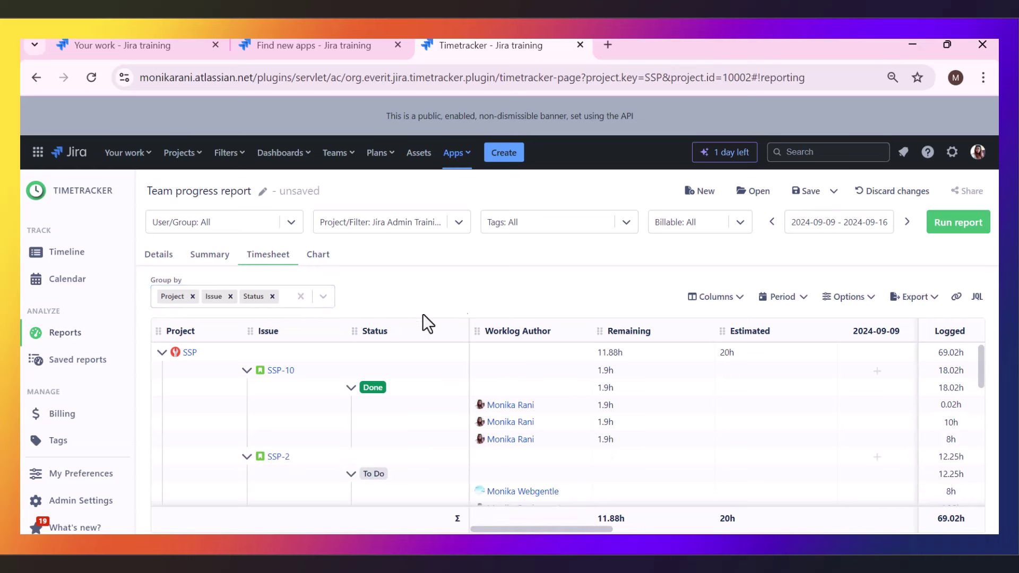
Step: Add Worklog Created to the Timesheet report's grouping fields
{"action": "left_click", "coordinate": [286, 296]}
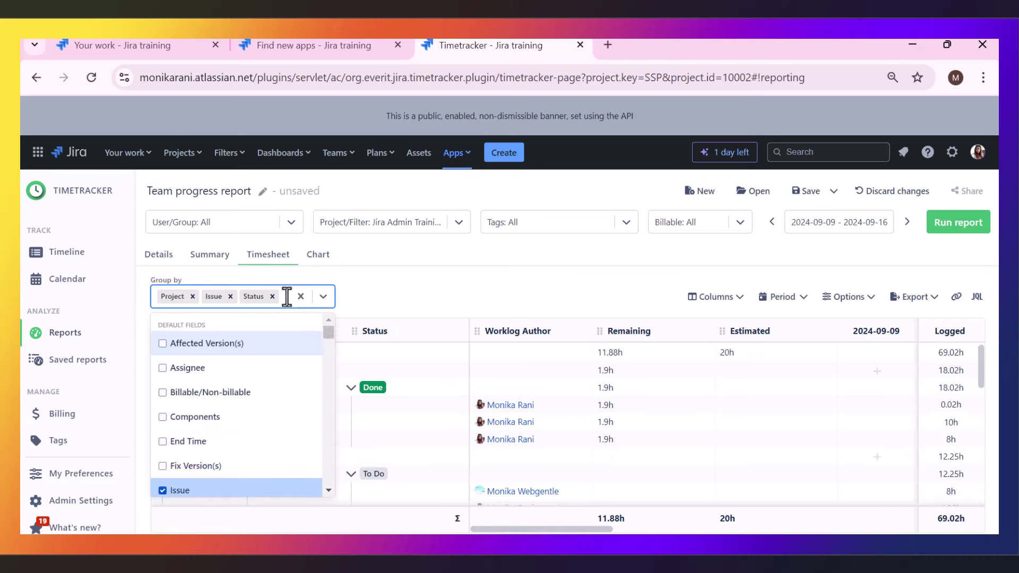
{"action": "type", "text": "work"}
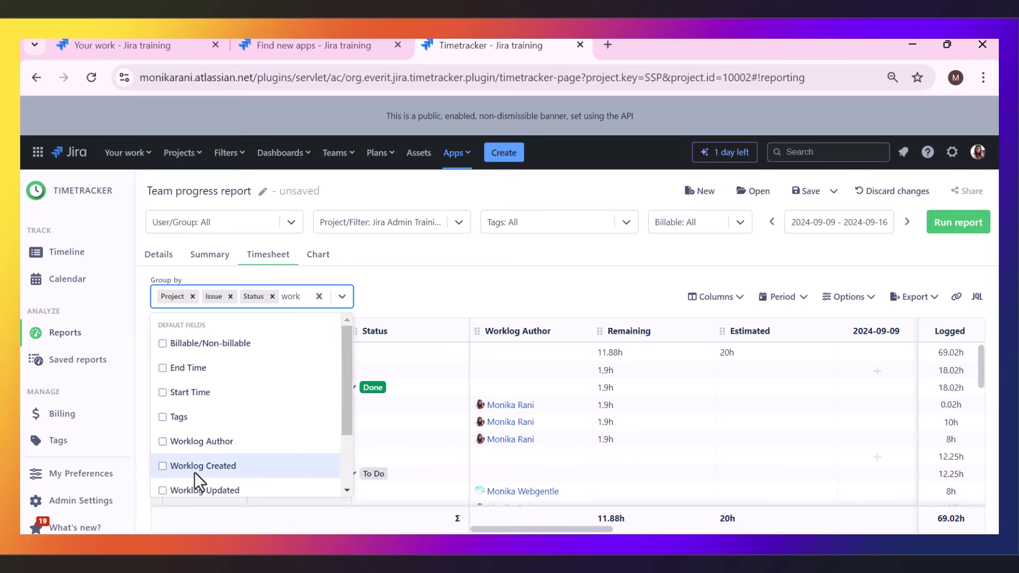
{"action": "left_click", "coordinate": [163, 468]}
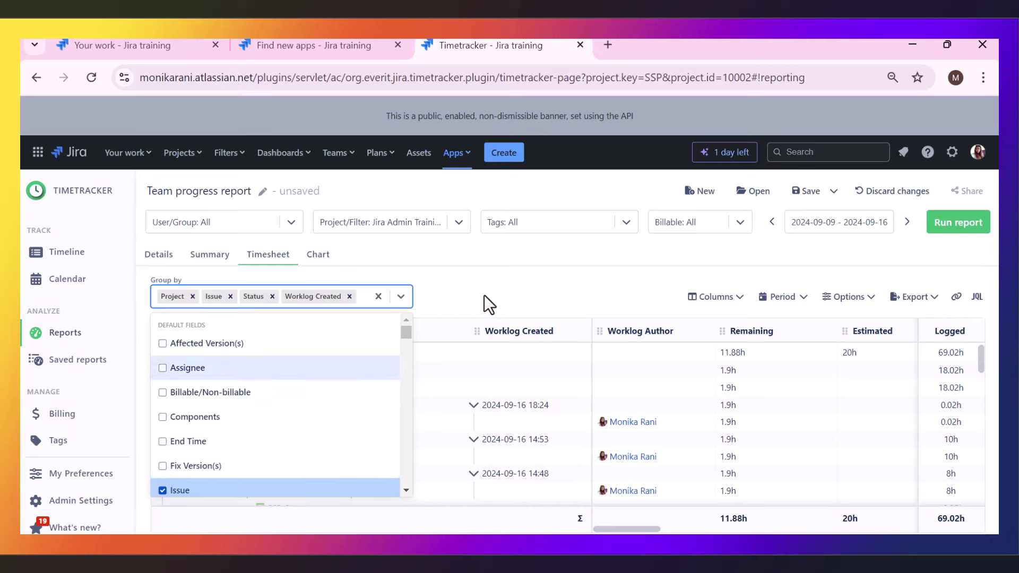
{"action": "left_click", "coordinate": [498, 281]}
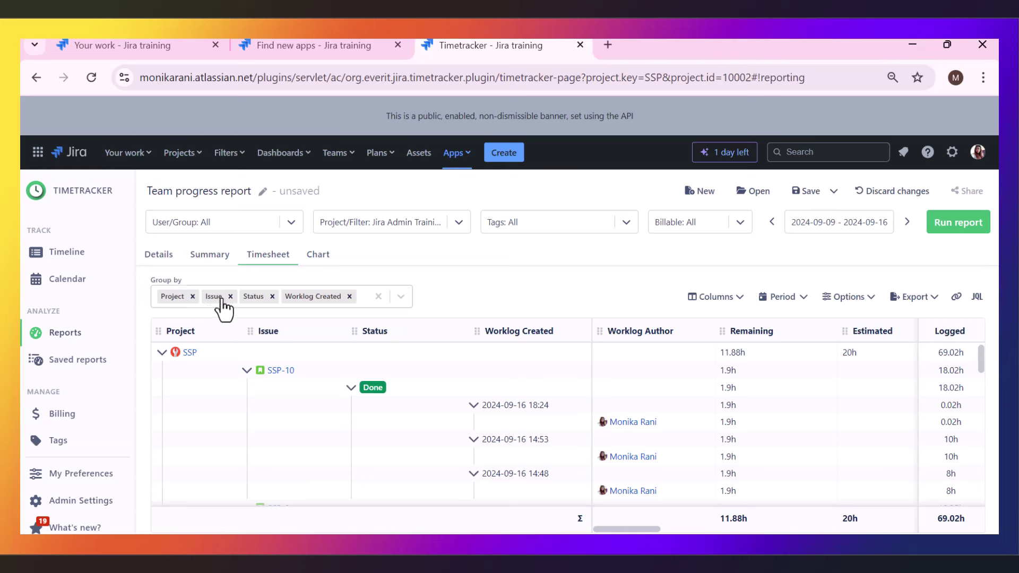
Step: Try moving Issue ahead of Project and Status ahead of Issue in the grouping, and restore the Project, Issue, Status, Worklog Created order
{"action": "left_click_drag", "start_coordinate": [201, 305], "coordinate": [169, 297]}
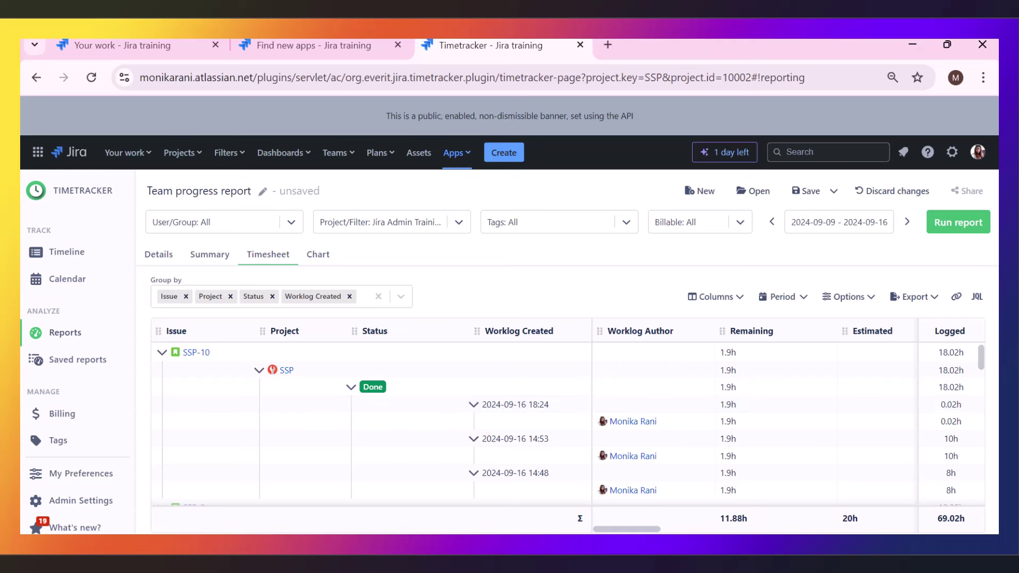
{"action": "scroll", "coordinate": [753, 424], "scroll_direction": "right", "scroll_amount": 10}
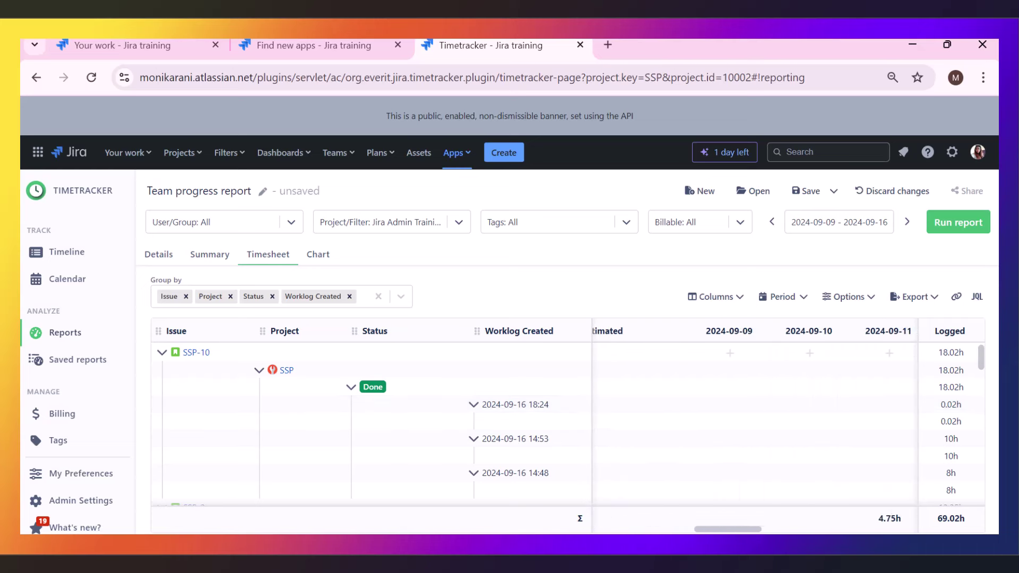
{"action": "scroll", "coordinate": [754, 424], "scroll_direction": "right", "scroll_amount": 5}
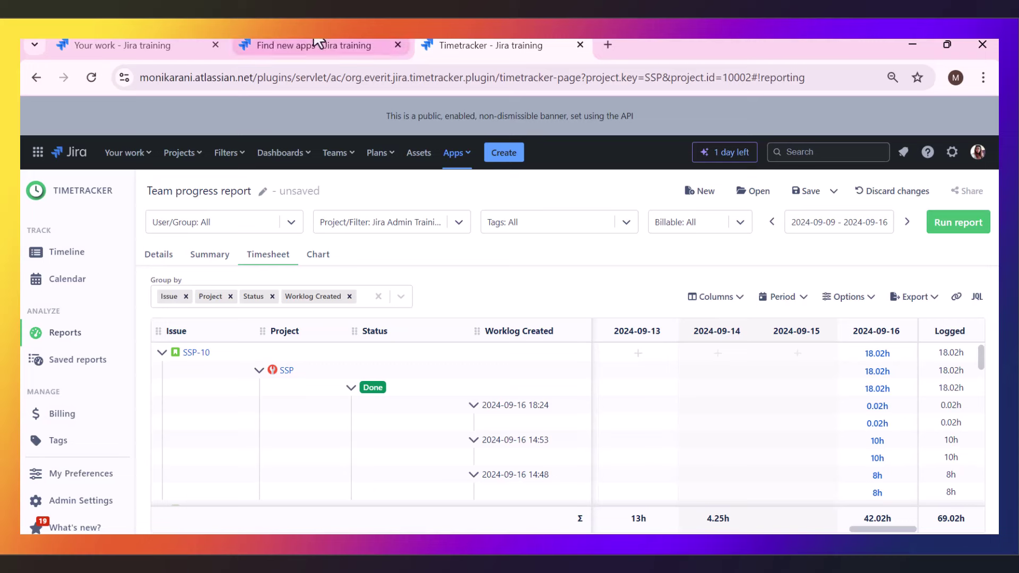
{"action": "left_click_drag", "start_coordinate": [204, 308], "coordinate": [166, 307]}
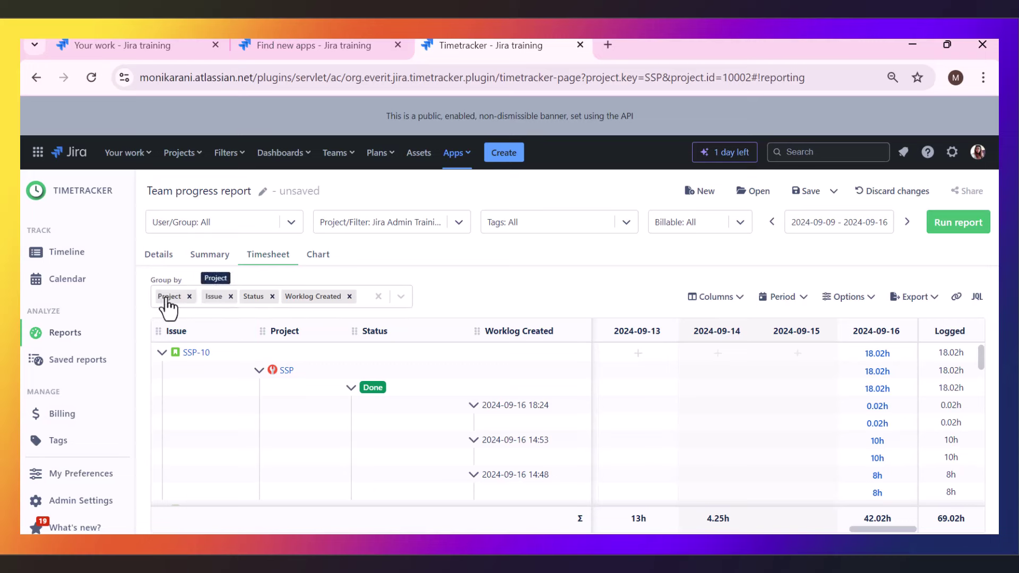
{"action": "left_click_drag", "start_coordinate": [257, 310], "coordinate": [228, 307]}
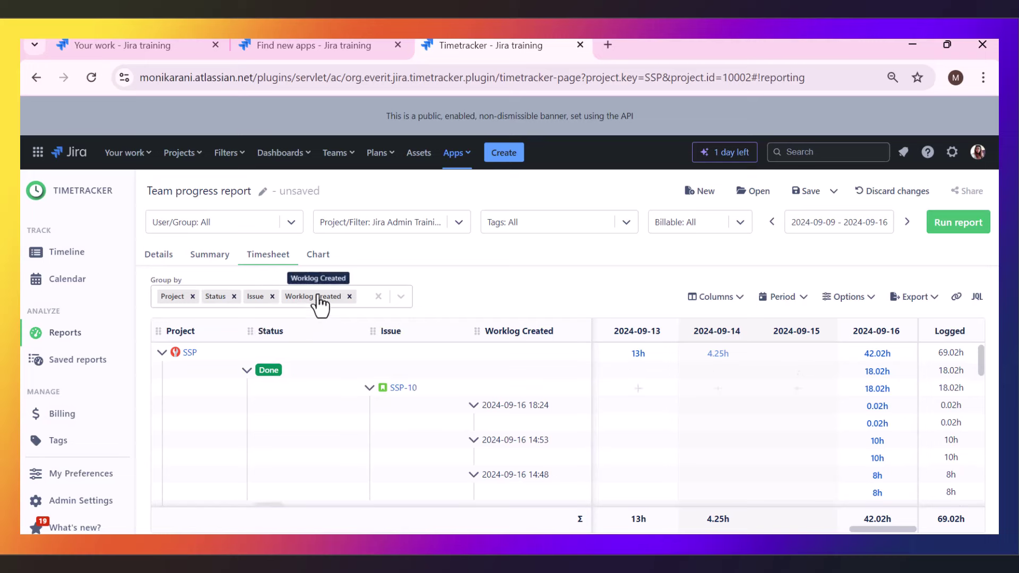
{"action": "left_click_drag", "start_coordinate": [318, 305], "coordinate": [224, 305]}
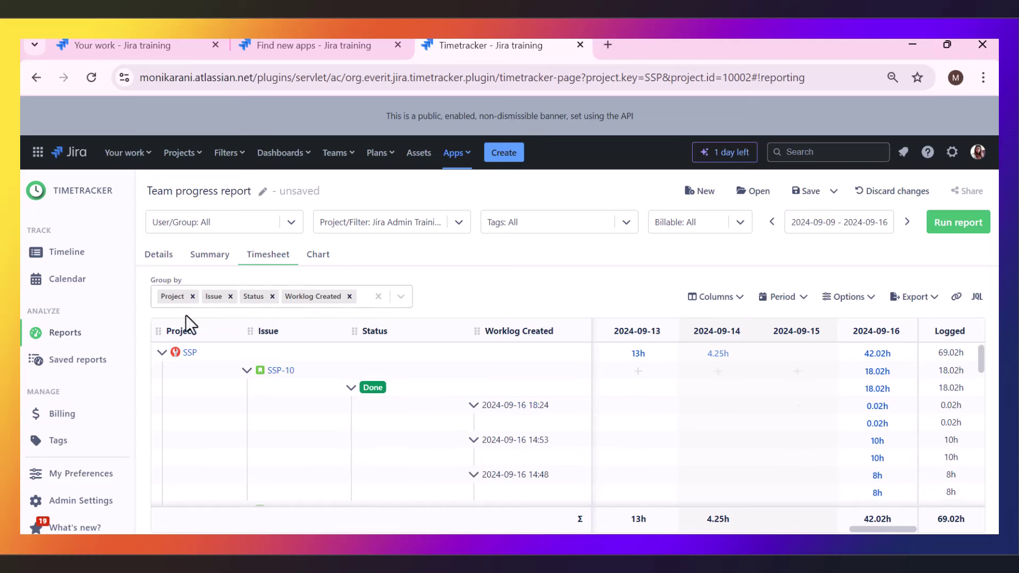
Step: Look through the timesheet's available column fields and its day, week, month, quarter and year period choices
{"action": "left_click", "coordinate": [713, 299]}
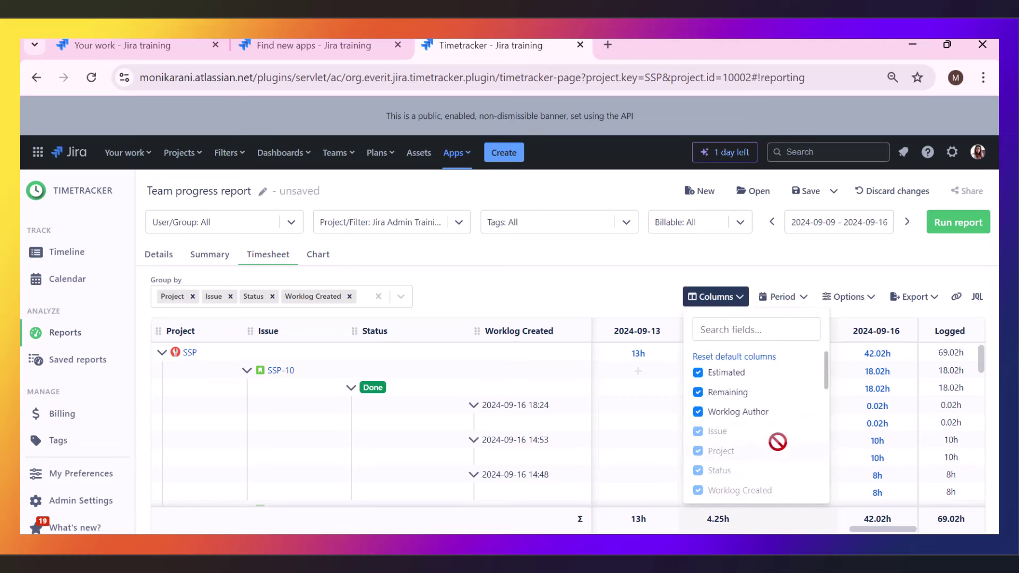
{"action": "scroll", "coordinate": [774, 439], "scroll_direction": "down", "scroll_amount": 3}
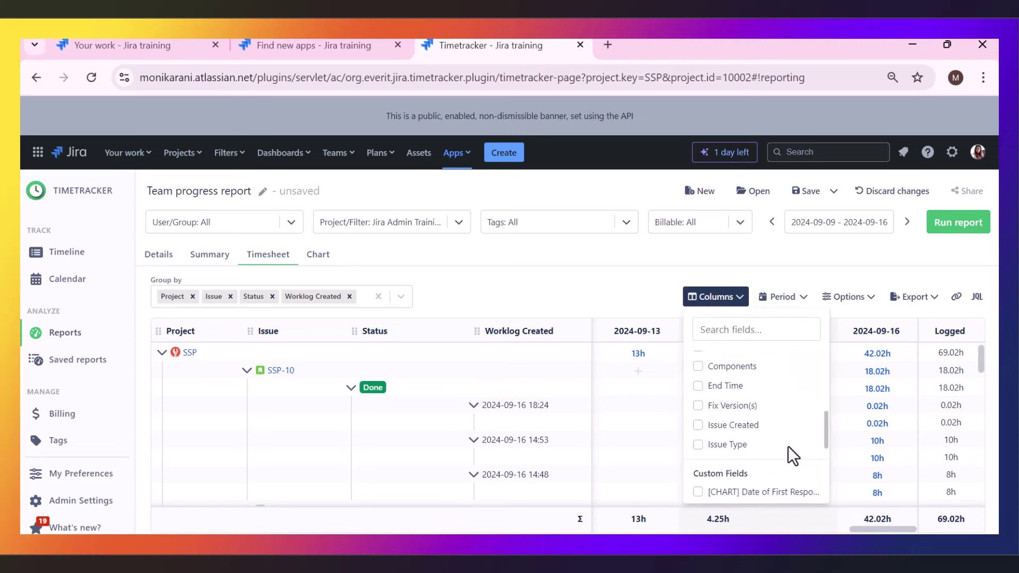
{"action": "scroll", "coordinate": [795, 440], "scroll_direction": "down", "scroll_amount": 2}
{"action": "scroll", "coordinate": [810, 432], "scroll_direction": "up", "scroll_amount": 5}
{"action": "left_click", "coordinate": [593, 268]}
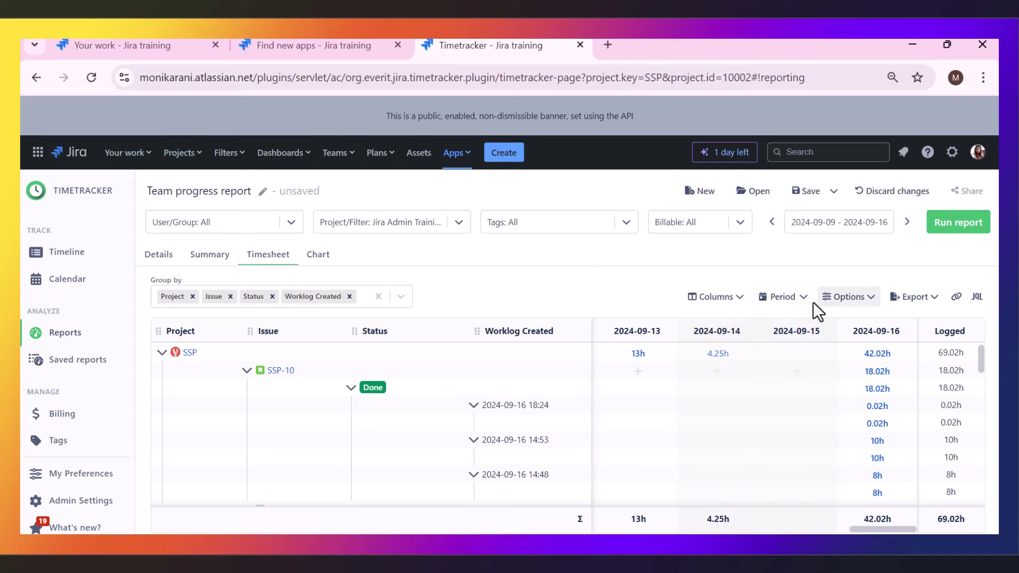
{"action": "left_click", "coordinate": [796, 297]}
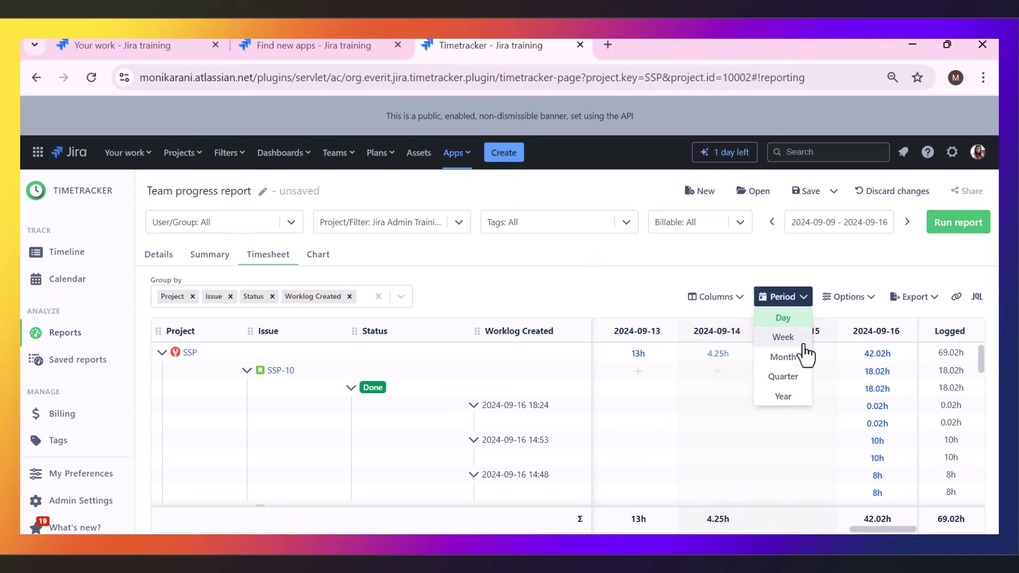
{"action": "left_click", "coordinate": [868, 267]}
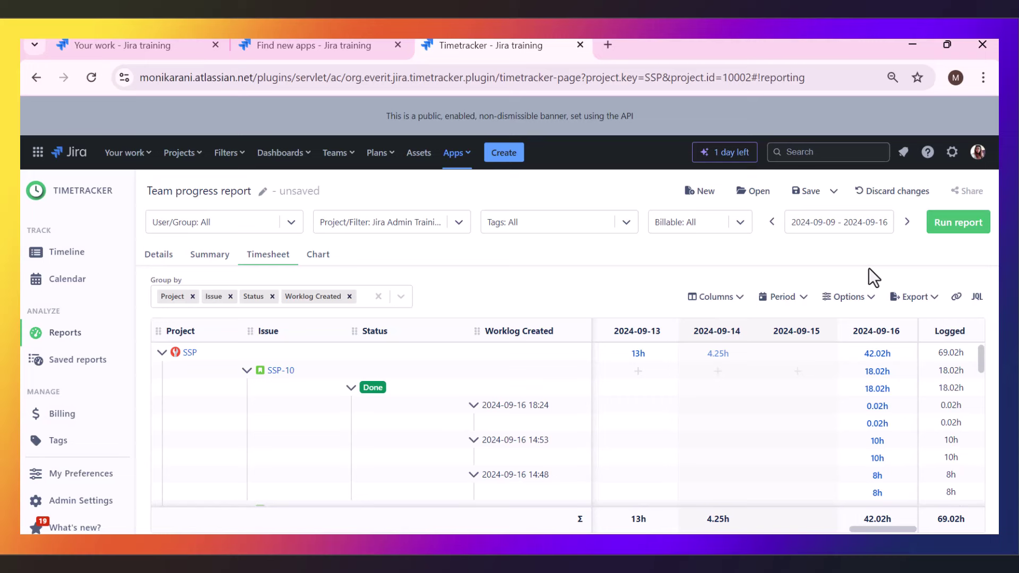
Step: Try the Summary only and Both key and summary formats for issues and projects, and set the format back to Key only
{"action": "left_click", "coordinate": [869, 298]}
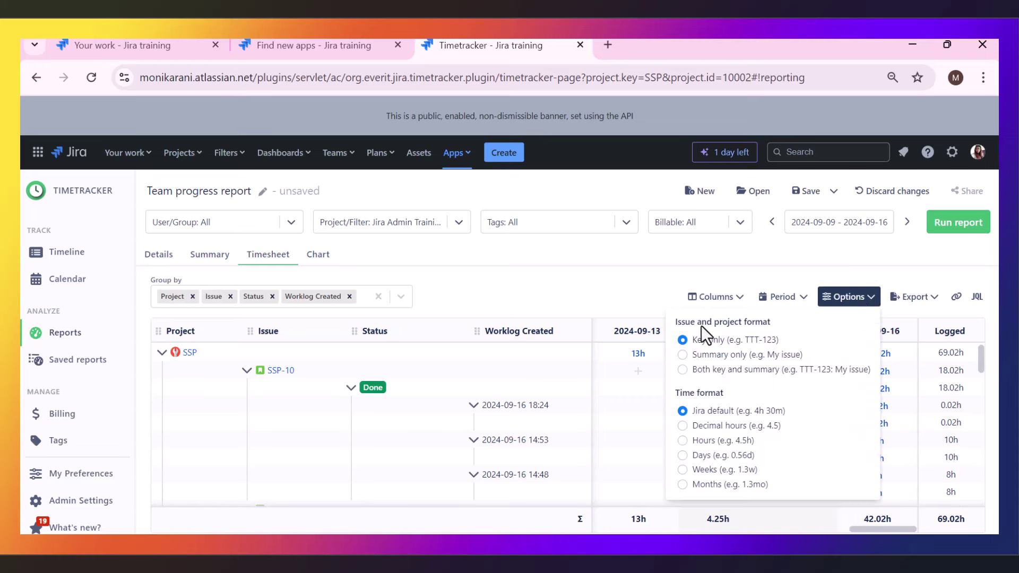
{"action": "left_click", "coordinate": [681, 354]}
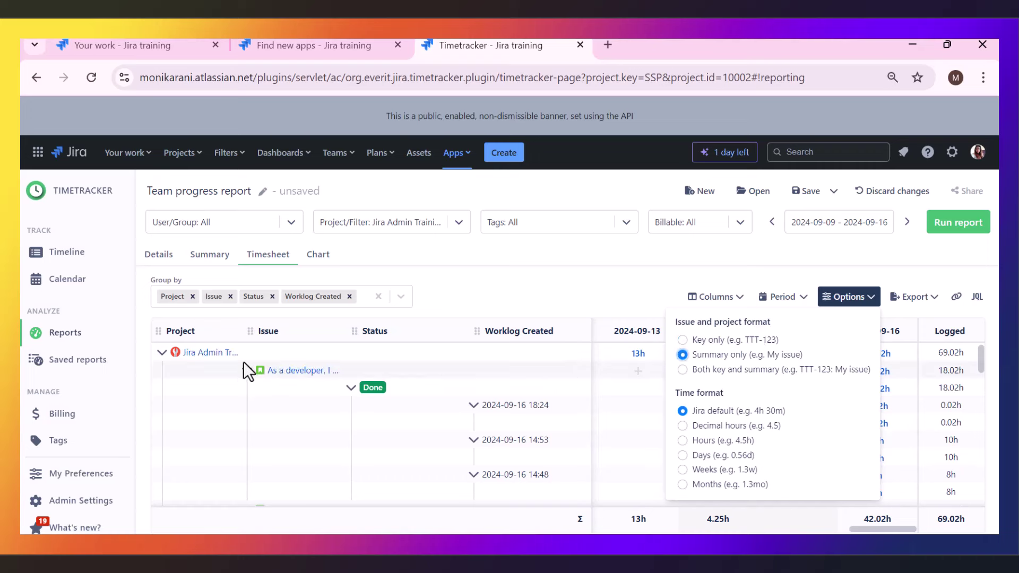
{"action": "left_click", "coordinate": [684, 370]}
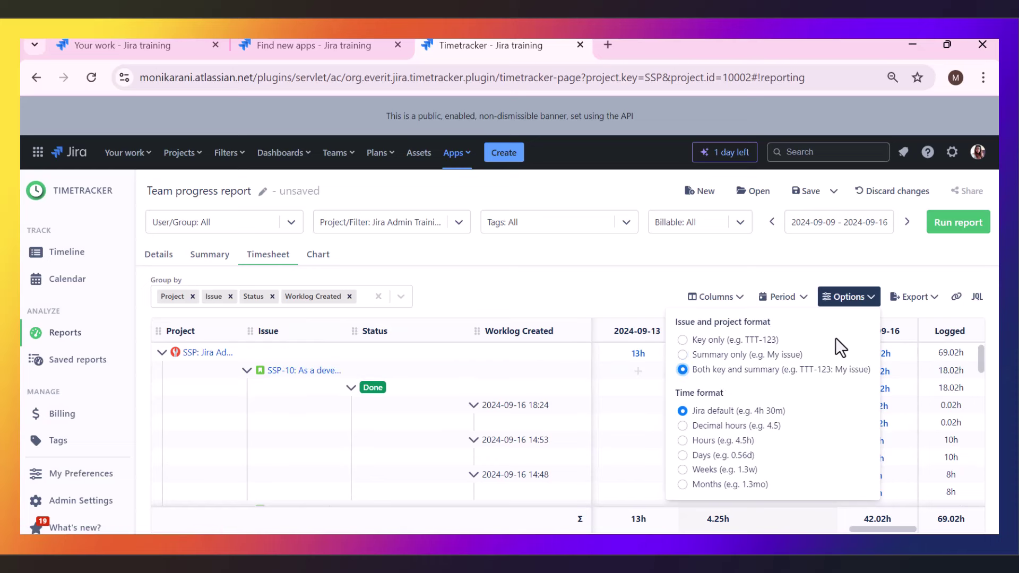
{"action": "left_click", "coordinate": [682, 339]}
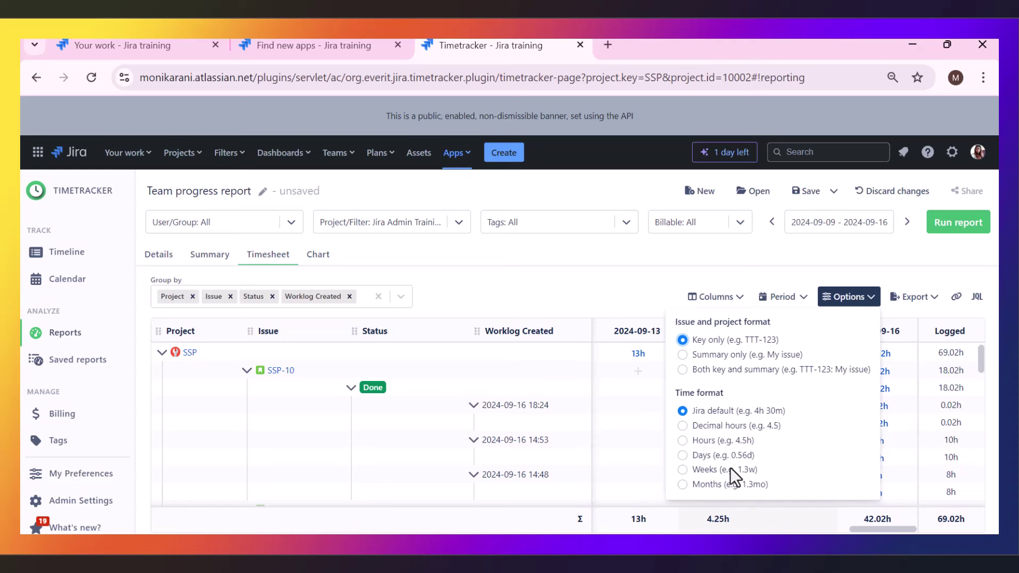
{"action": "left_click", "coordinate": [603, 291]}
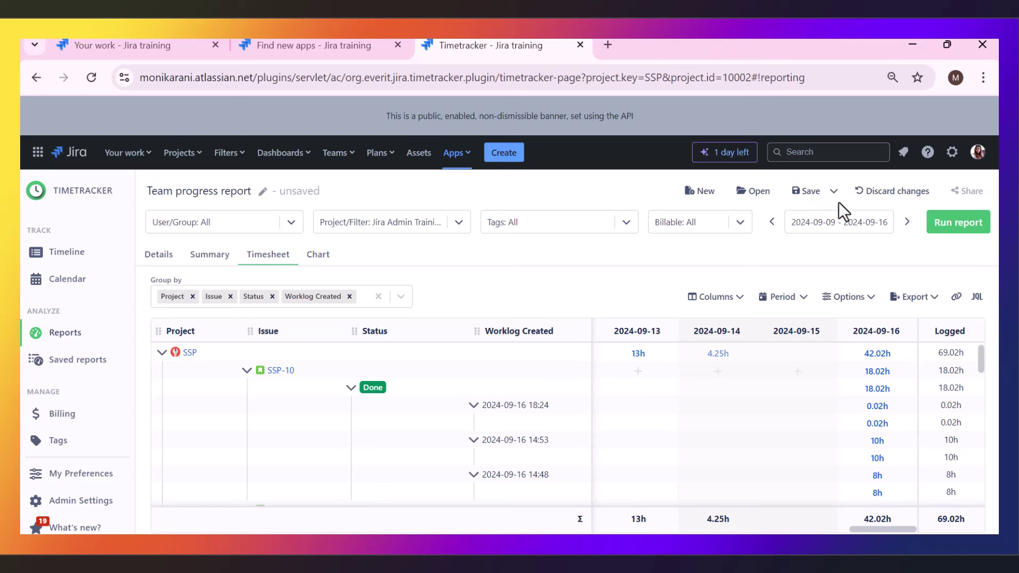
Step: Save the Team progress report, and try selecting a user in its sharing choices before closing them without completing the share
{"action": "left_click", "coordinate": [810, 197]}
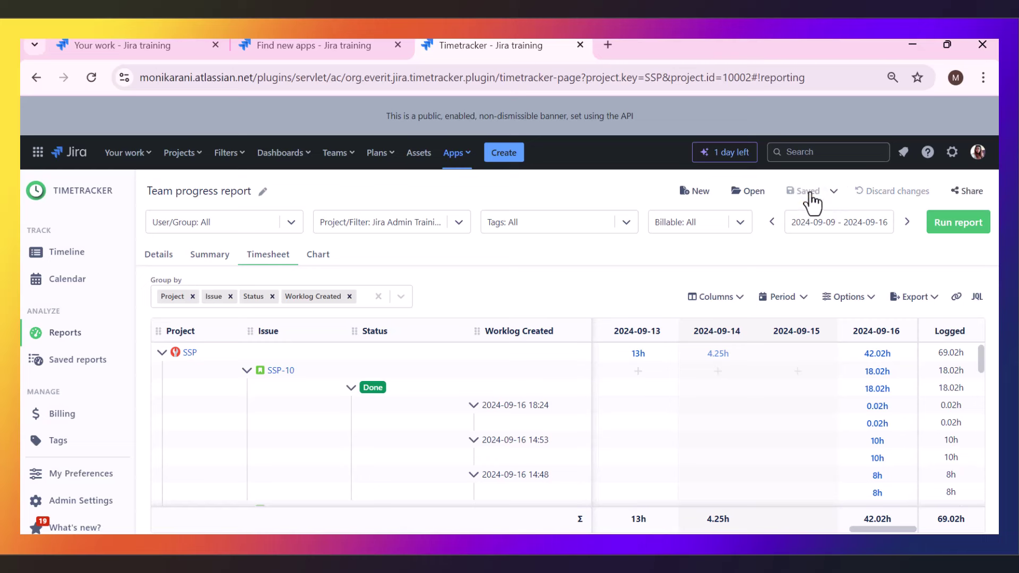
{"action": "left_click", "coordinate": [967, 192]}
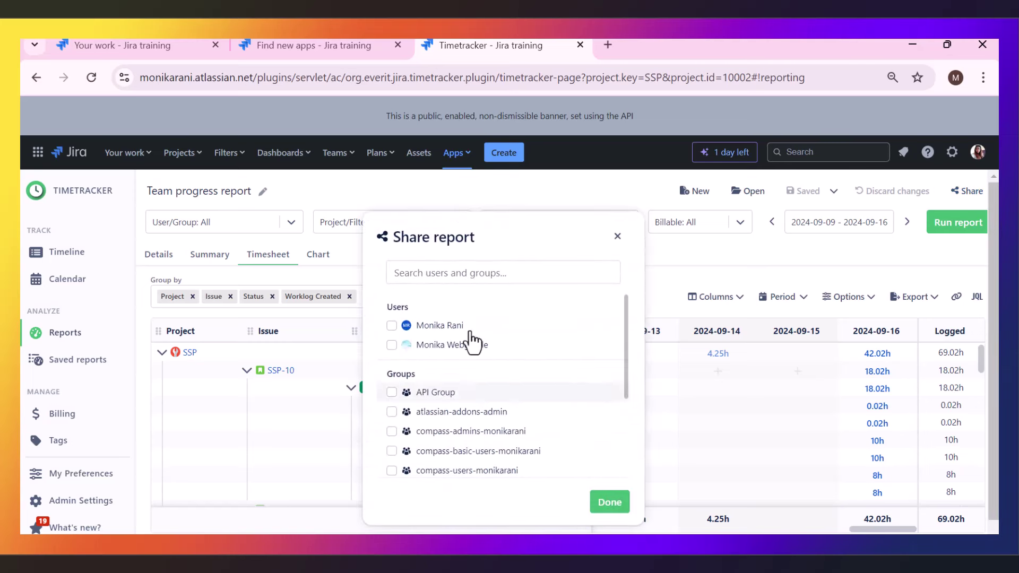
{"action": "left_click", "coordinate": [431, 325]}
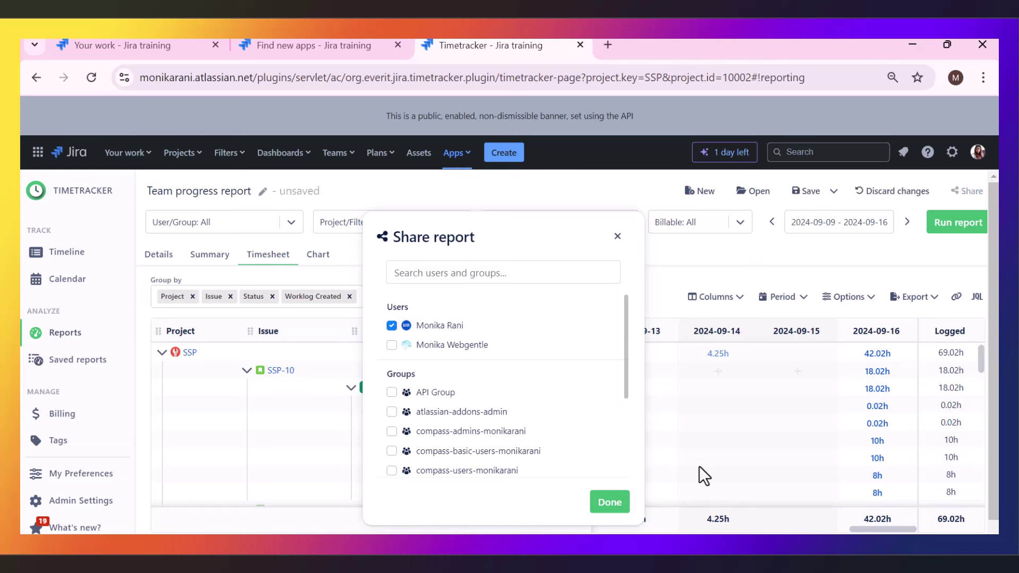
{"action": "left_click", "coordinate": [617, 236]}
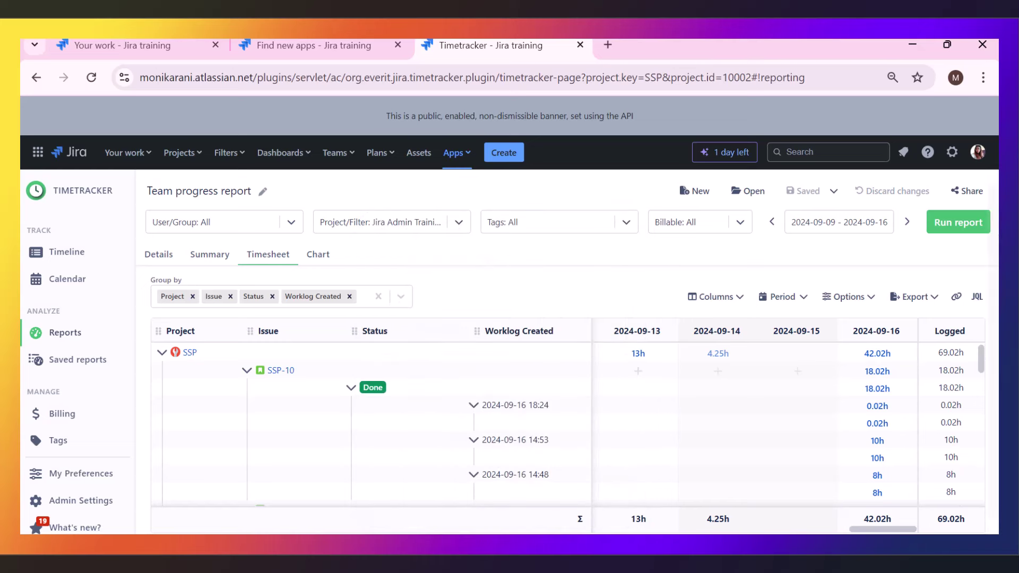
Step: View the report's Excel and CSV export choices, and use its link and JQL functions
{"action": "left_click", "coordinate": [937, 302]}
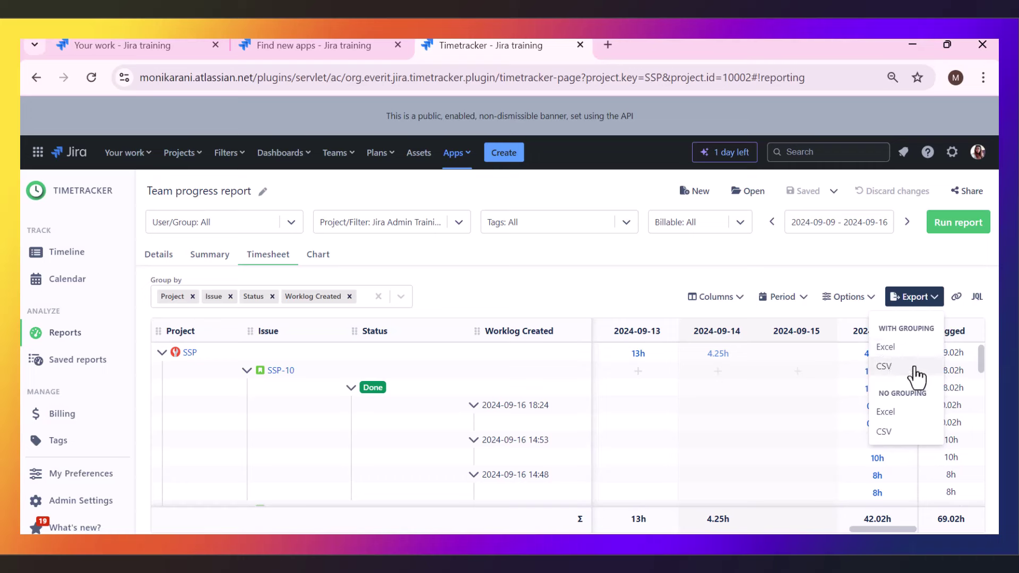
{"action": "left_click", "coordinate": [922, 250]}
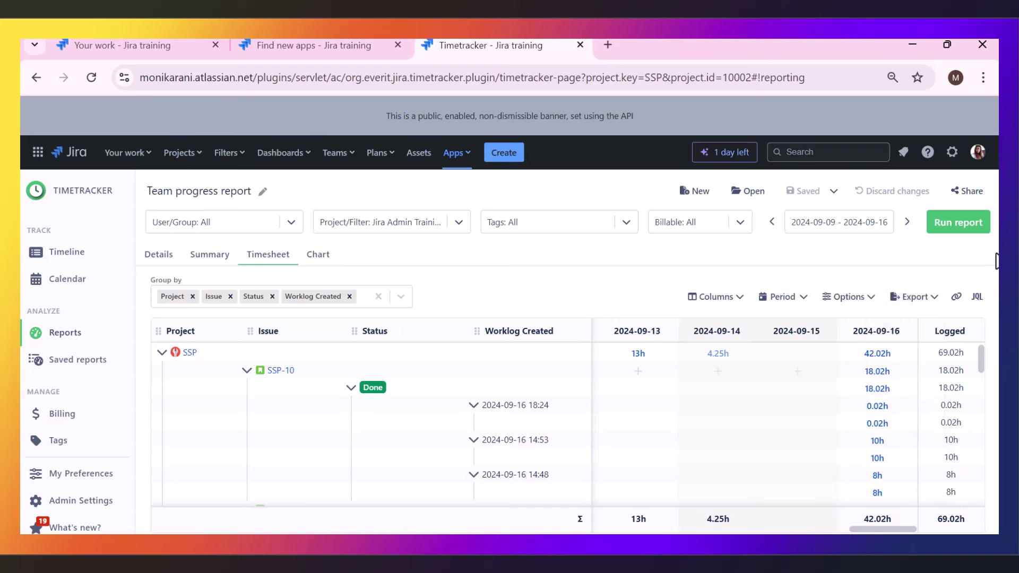
{"action": "left_click", "coordinate": [956, 296]}
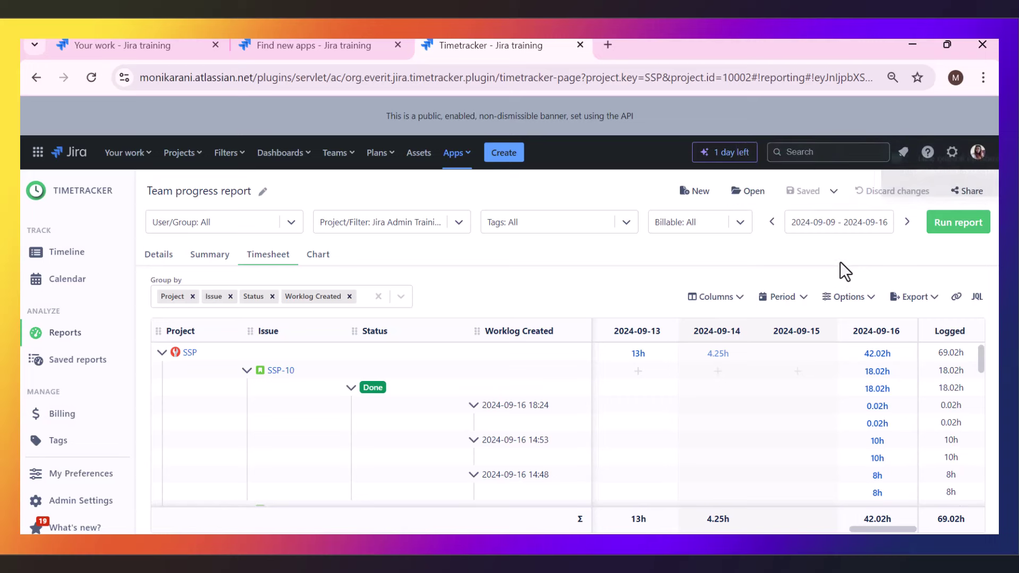
{"action": "left_click", "coordinate": [977, 297]}
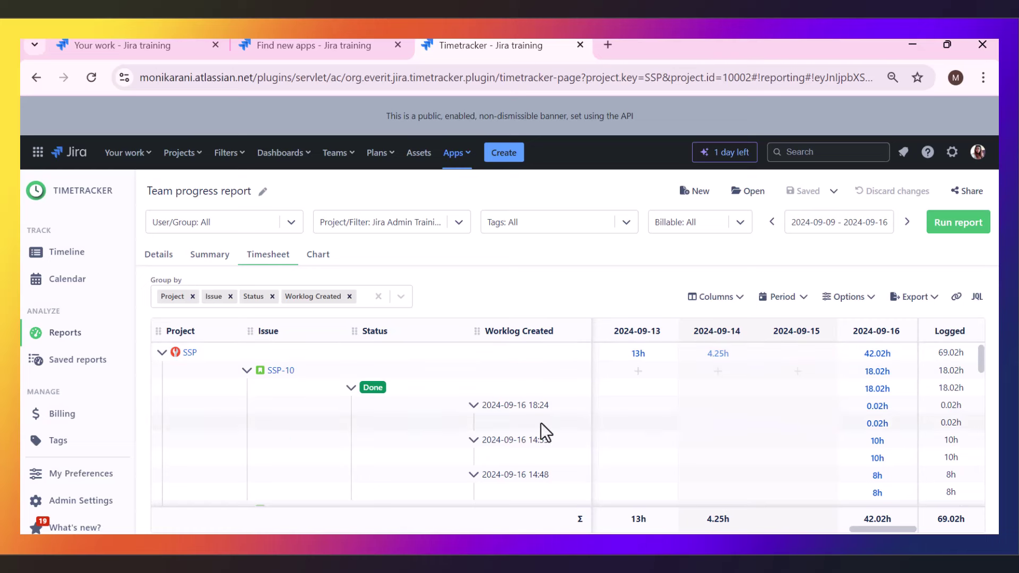
Step: View the option for creating a new blank report, dismiss it, and look through the timesheet's logged hours per issue
{"action": "left_click", "coordinate": [700, 194]}
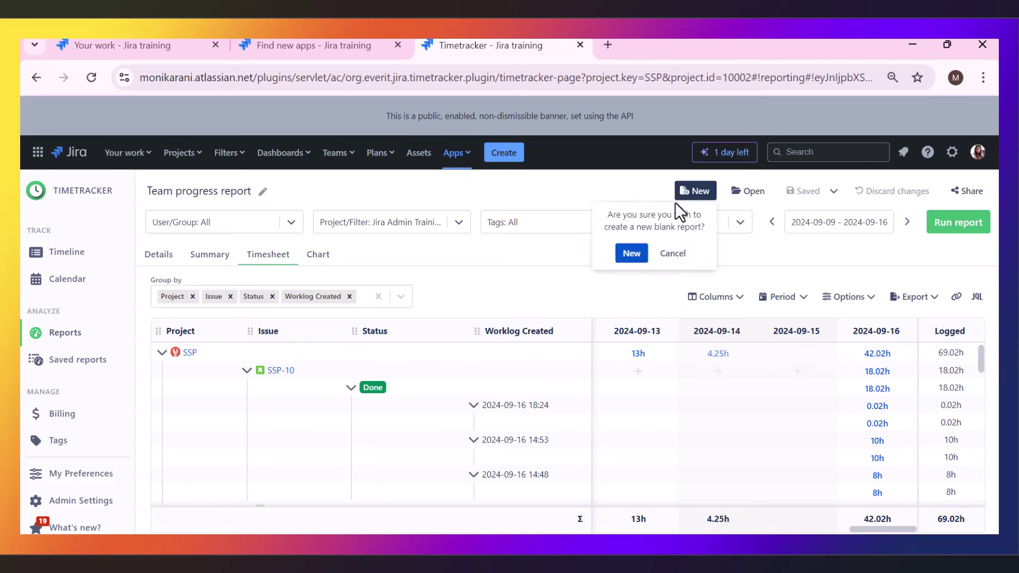
{"action": "left_click", "coordinate": [569, 295]}
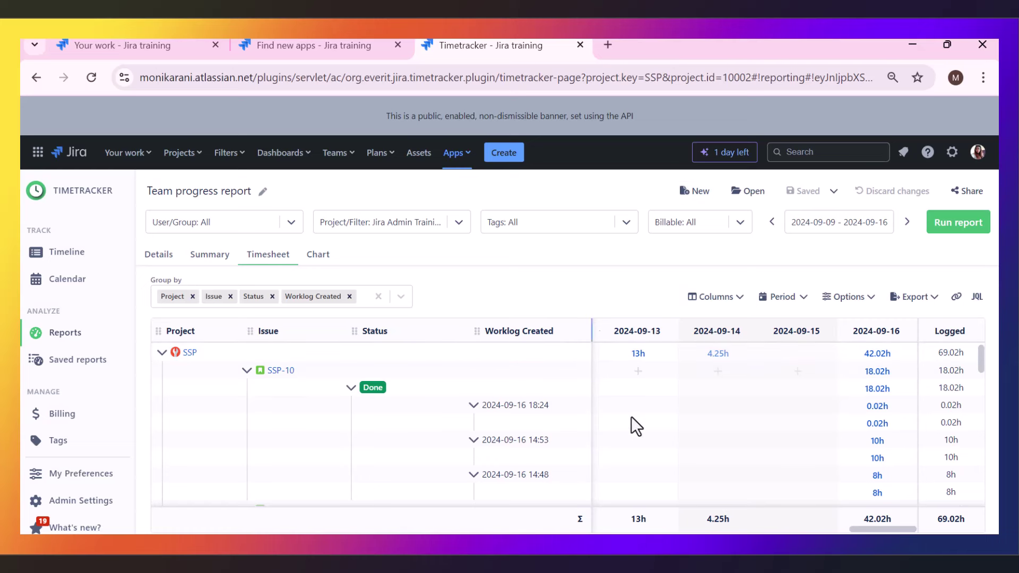
{"action": "scroll", "coordinate": [642, 456], "scroll_direction": "down", "scroll_amount": 5}
{"action": "scroll", "coordinate": [644, 465], "scroll_direction": "down", "scroll_amount": 3}
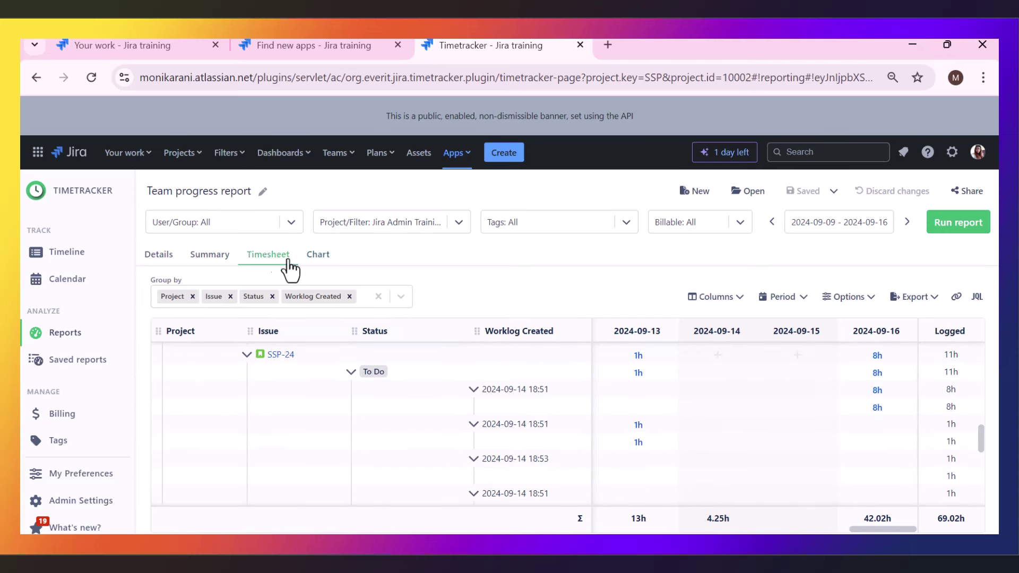
Step: Show the Team progress report as a chart, try the Pie Chart display, and set it back to Bar Chart
{"action": "left_click", "coordinate": [317, 260]}
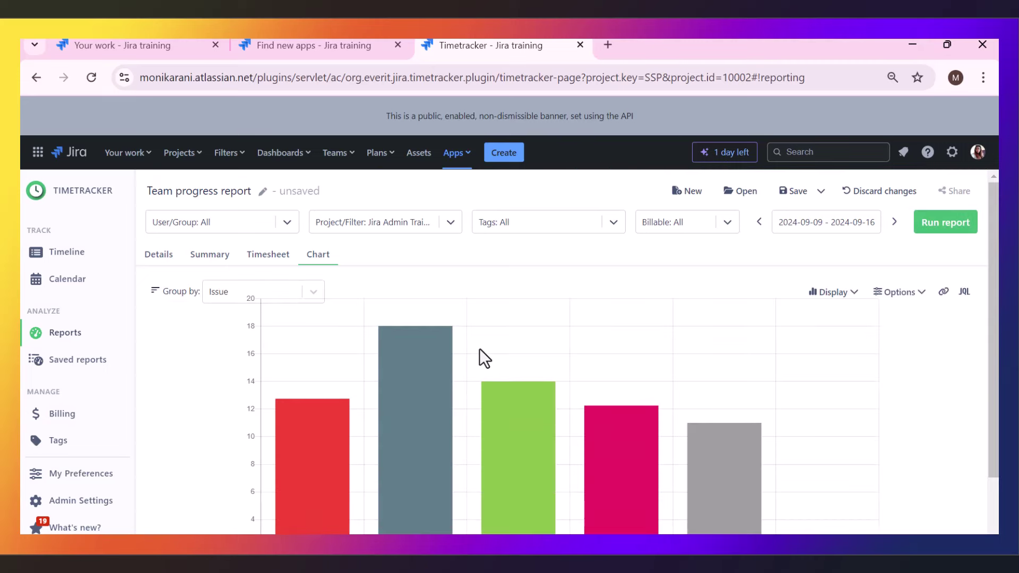
{"action": "left_click", "coordinate": [854, 293]}
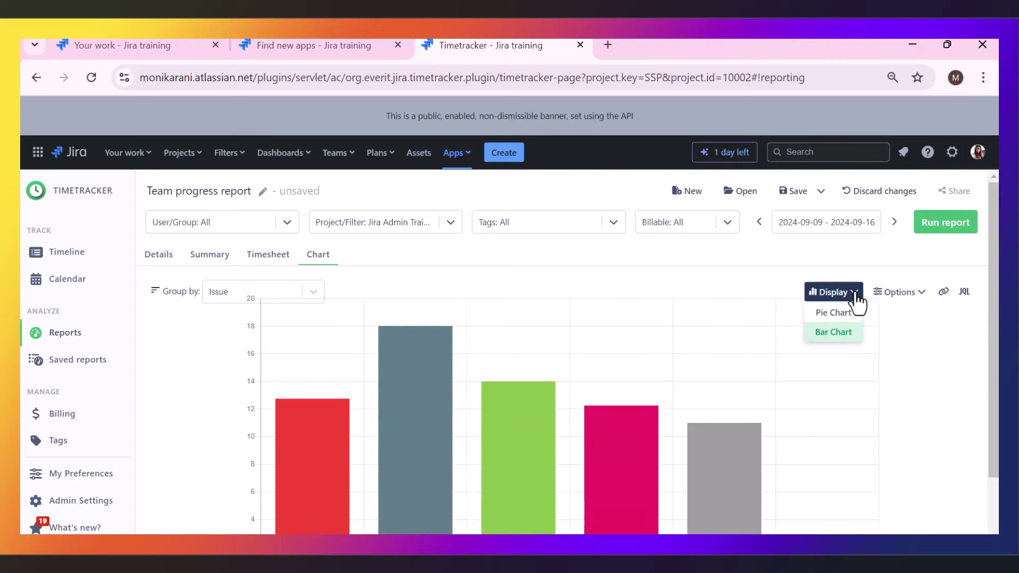
{"action": "left_click", "coordinate": [833, 316]}
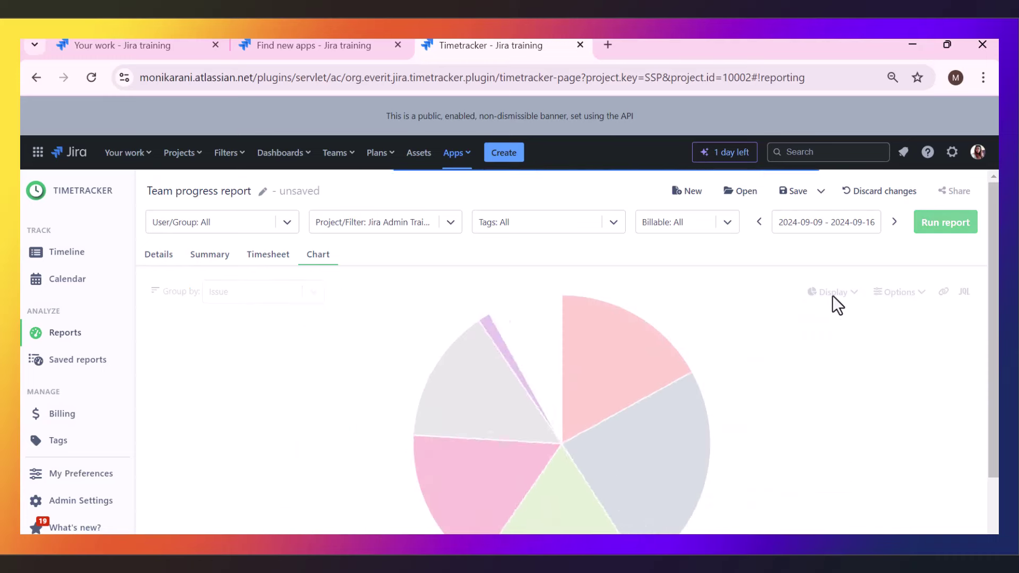
{"action": "left_click", "coordinate": [841, 293]}
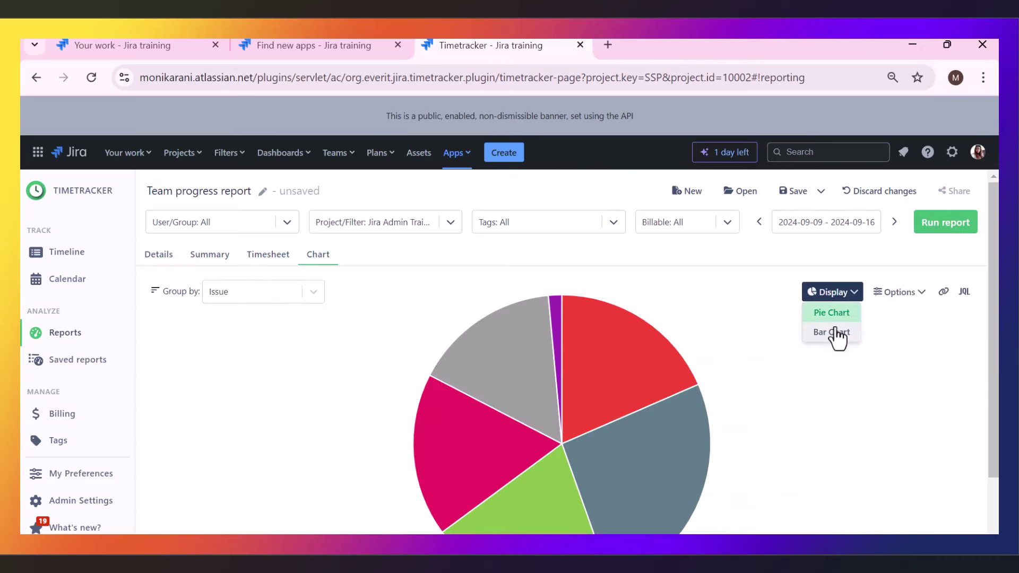
{"action": "left_click", "coordinate": [834, 335]}
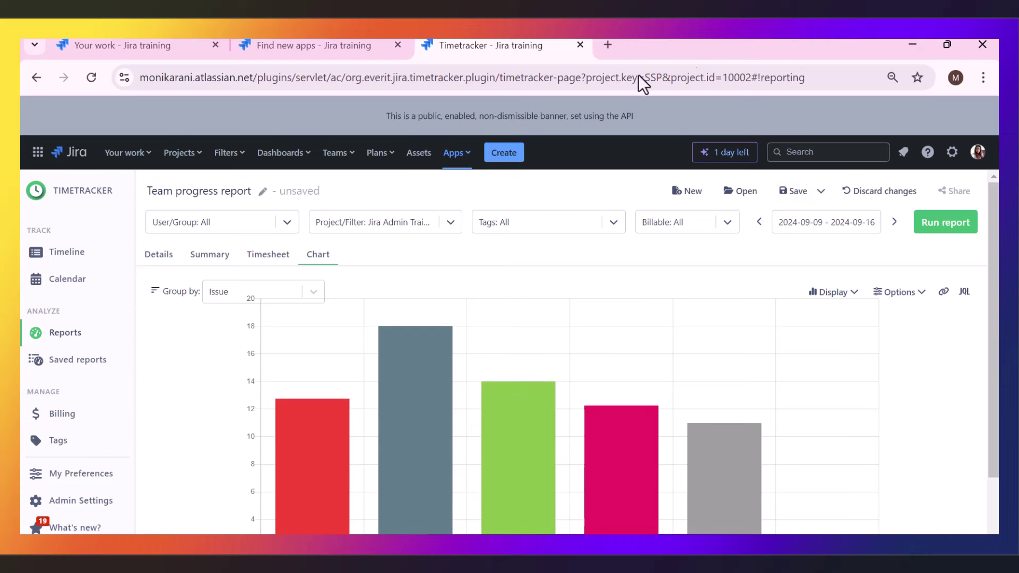
Step: Look through the report's timesheet, issue summary and worklog details views
{"action": "left_click", "coordinate": [267, 258]}
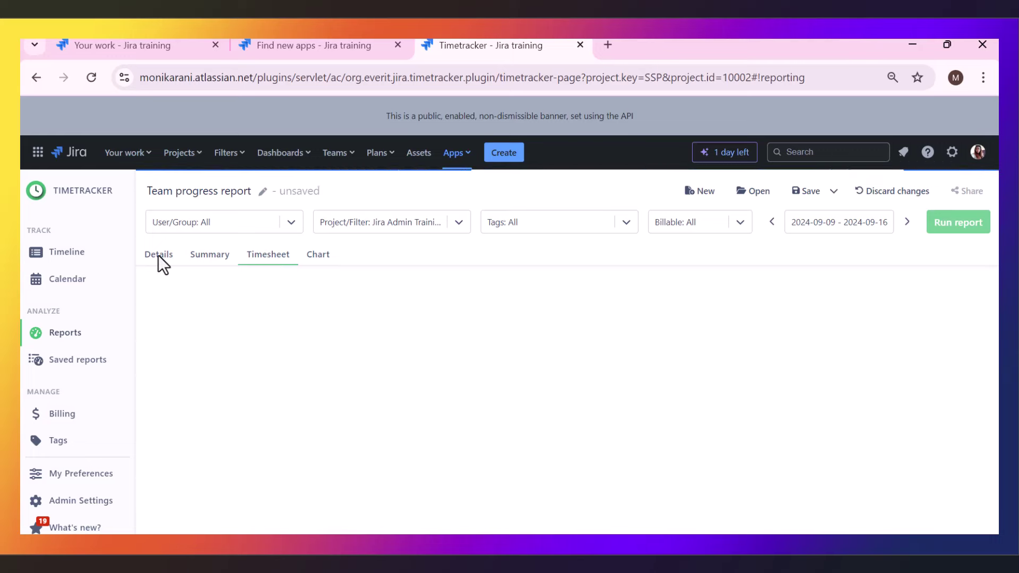
{"action": "left_click", "coordinate": [211, 270]}
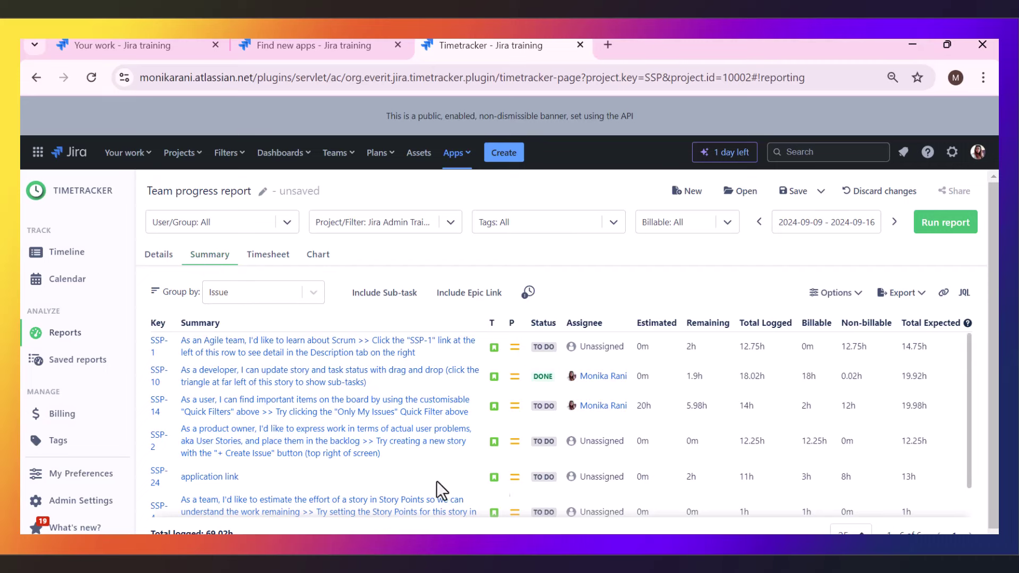
{"action": "left_click", "coordinate": [155, 256]}
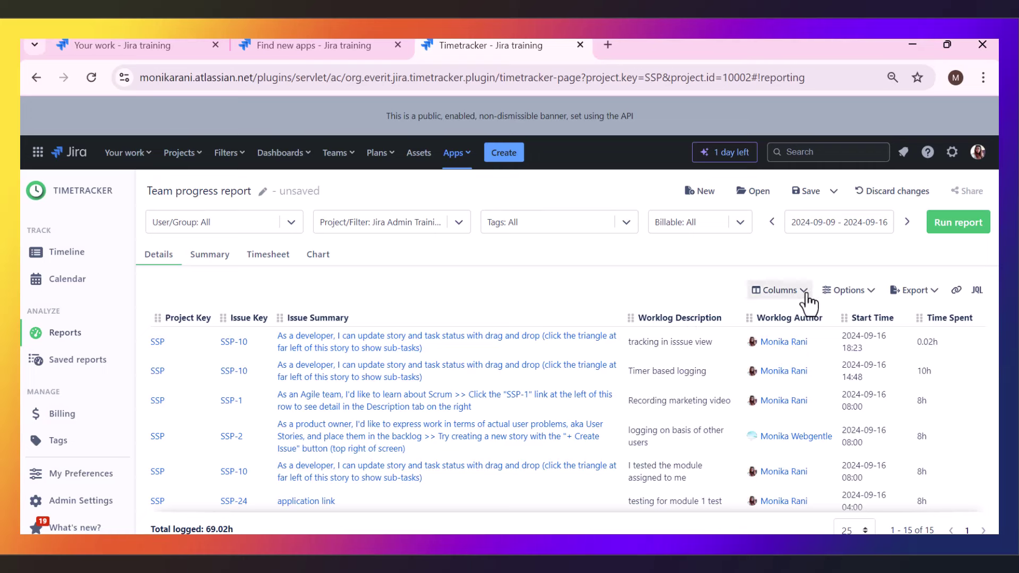
Step: View the column choices and time format options of the worklog details, and return to the timesheet report
{"action": "left_click", "coordinate": [805, 294]}
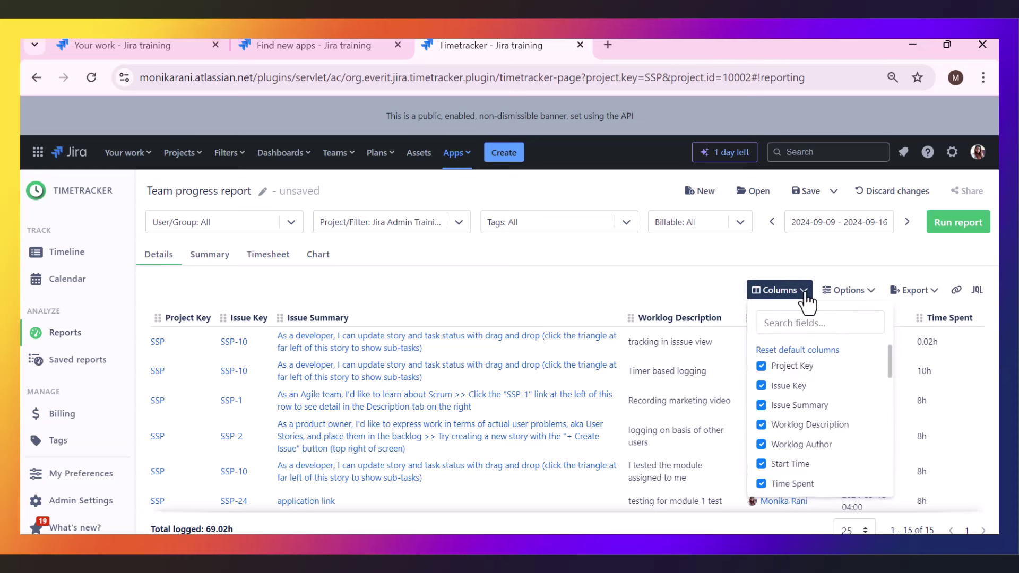
{"action": "left_click", "coordinate": [805, 295]}
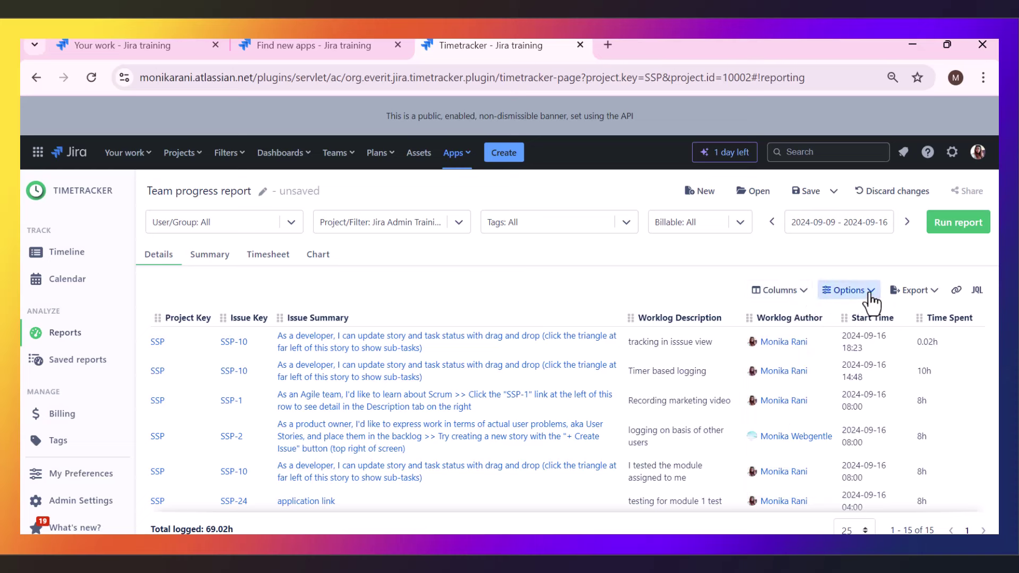
{"action": "left_click", "coordinate": [870, 296]}
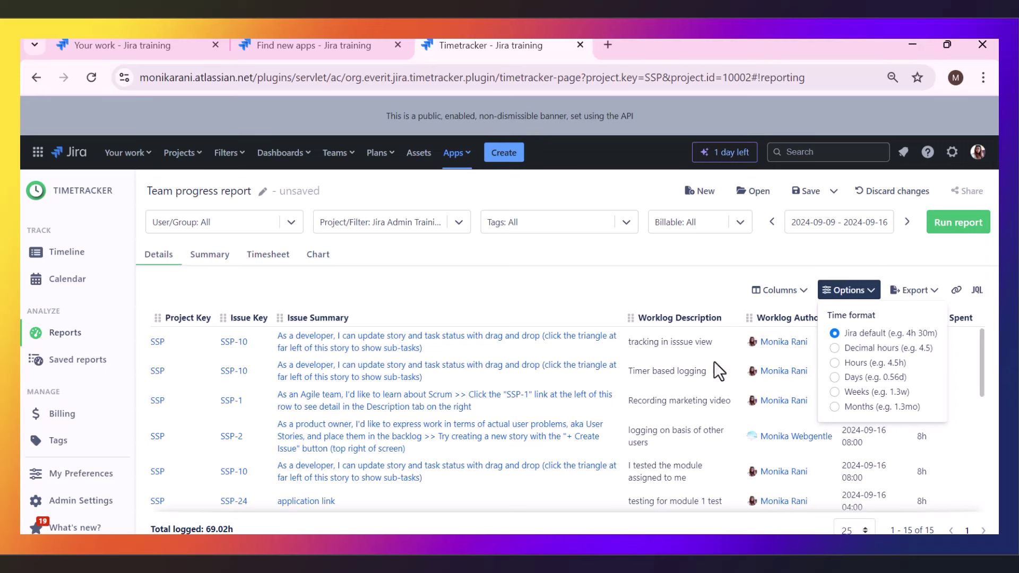
{"action": "left_click", "coordinate": [538, 278]}
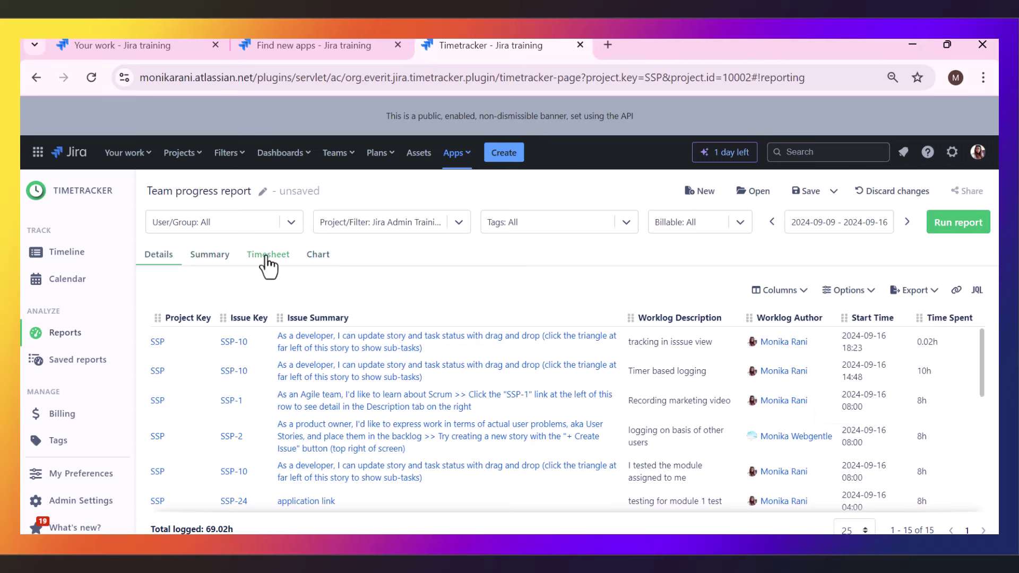
{"action": "left_click", "coordinate": [267, 255]}
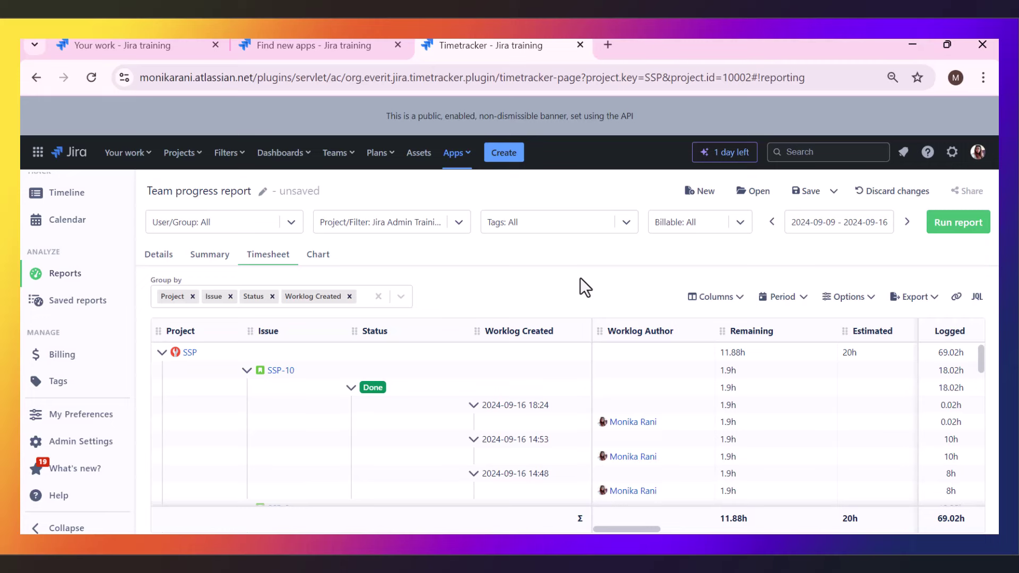
Step: View the project billing settings and the active worklog tags, opening and leaving the meeting tag's description unedited
{"action": "left_click", "coordinate": [70, 362]}
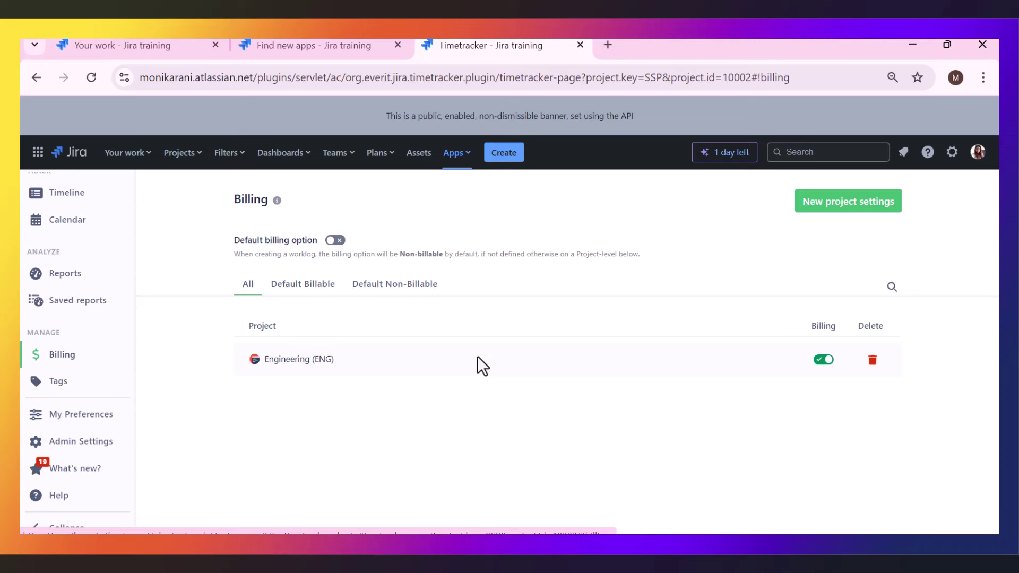
{"action": "left_click", "coordinate": [94, 382]}
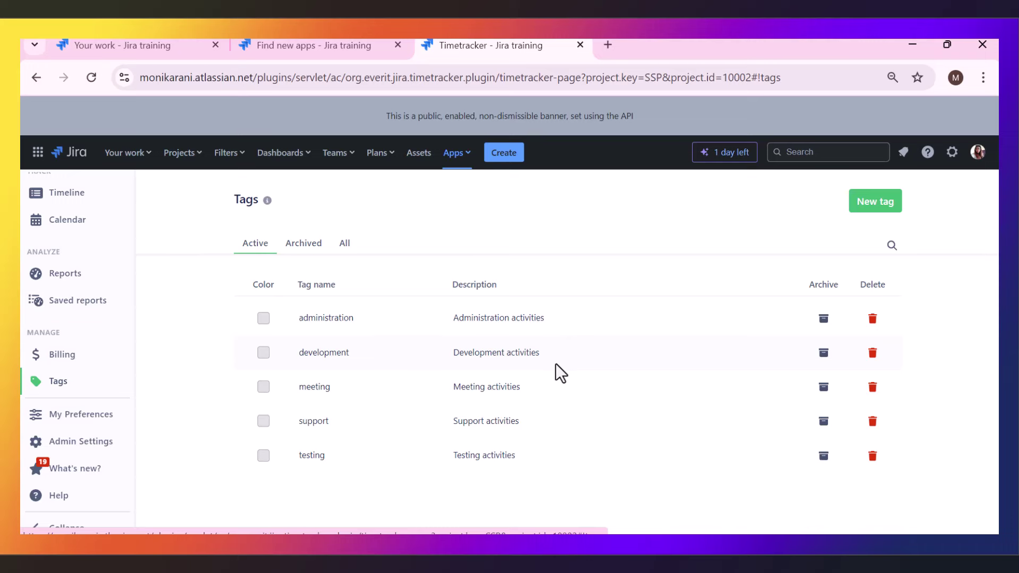
{"action": "left_click", "coordinate": [529, 384]}
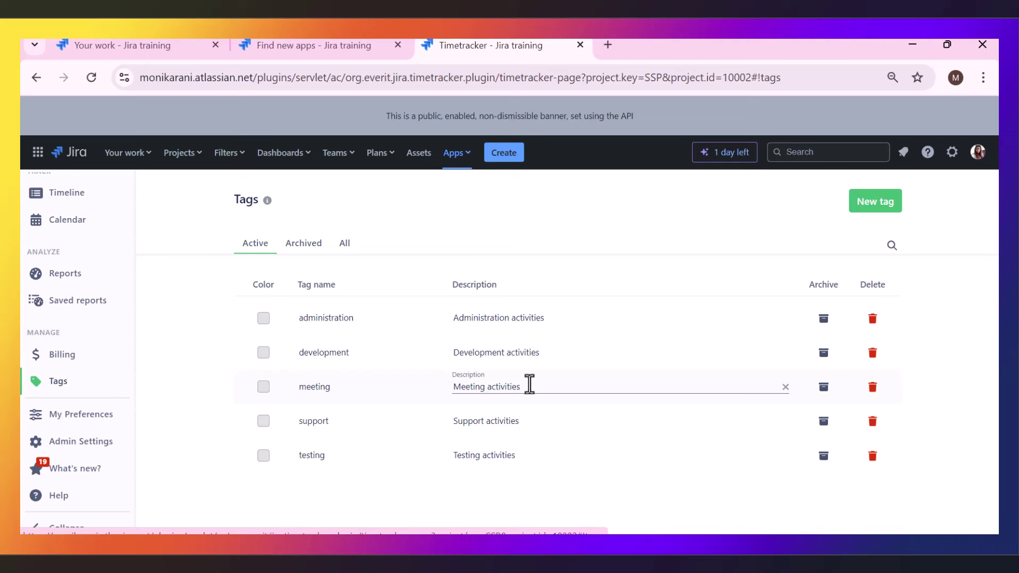
{"action": "left_click", "coordinate": [216, 306]}
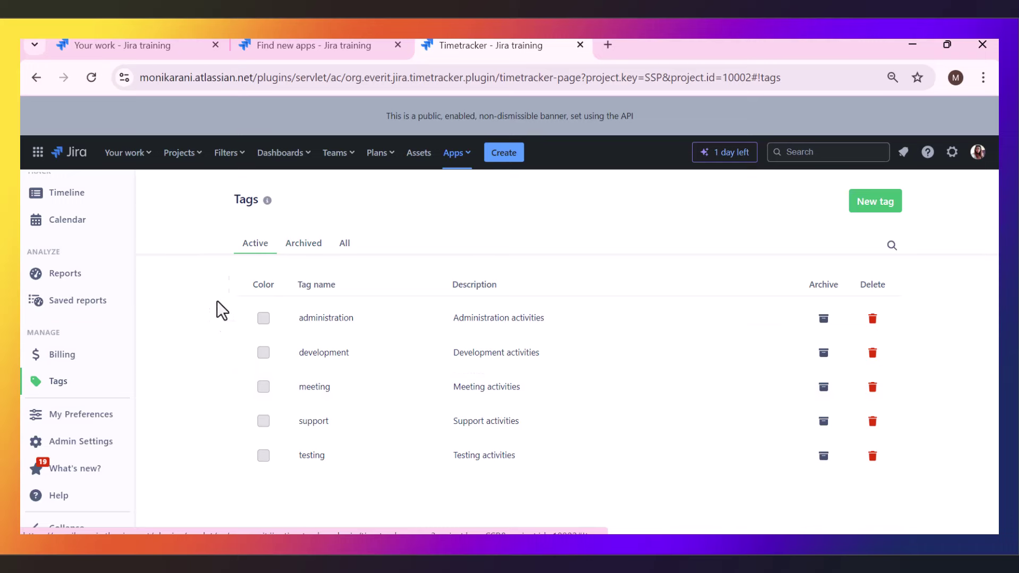
Step: Review the personal Timetracker preferences, from working hours and date and time formats to notifications and the issue picker
{"action": "left_click", "coordinate": [85, 415]}
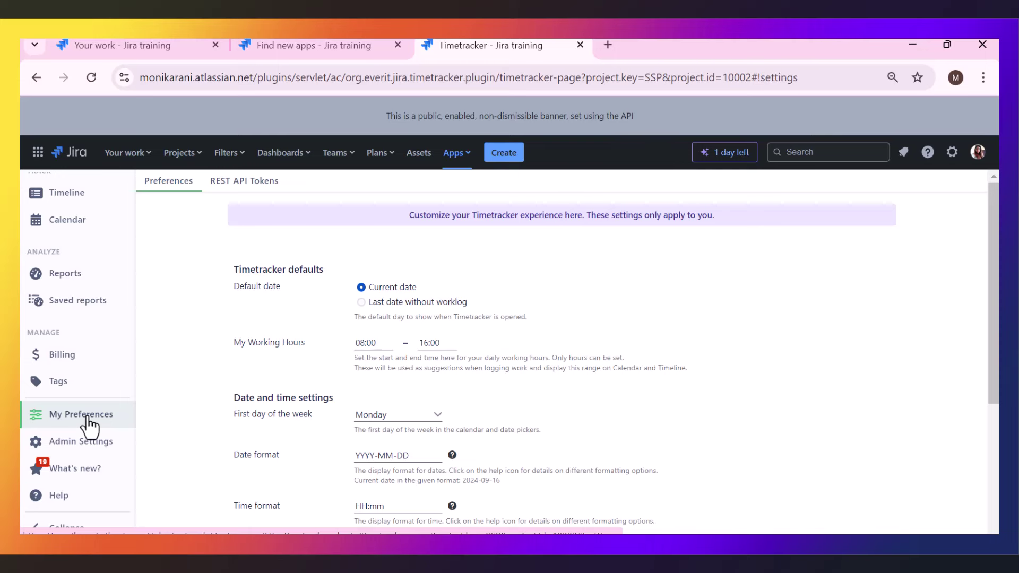
{"action": "scroll", "coordinate": [658, 370], "scroll_direction": "down", "scroll_amount": 2}
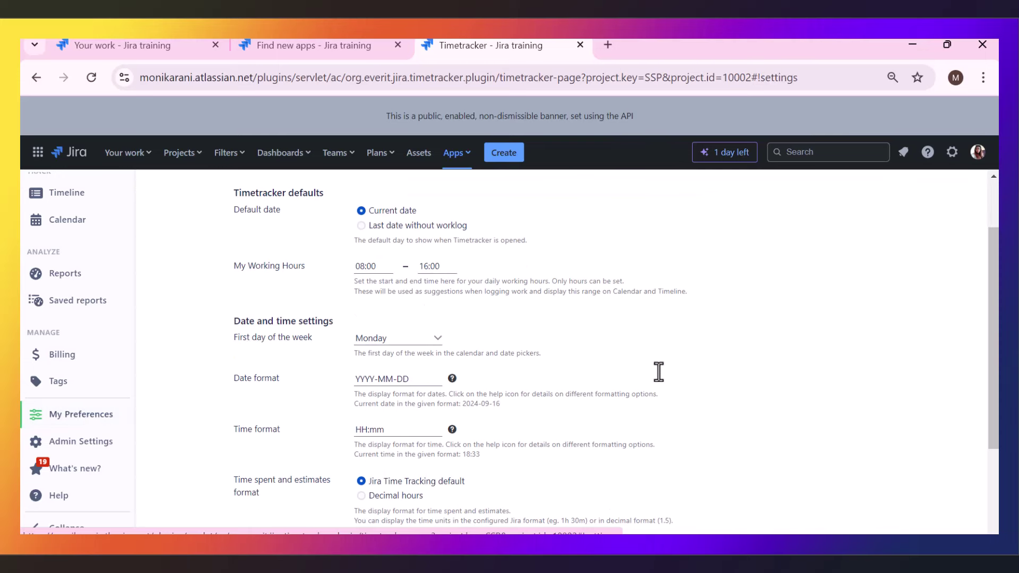
{"action": "scroll", "coordinate": [657, 372], "scroll_direction": "down", "scroll_amount": 2}
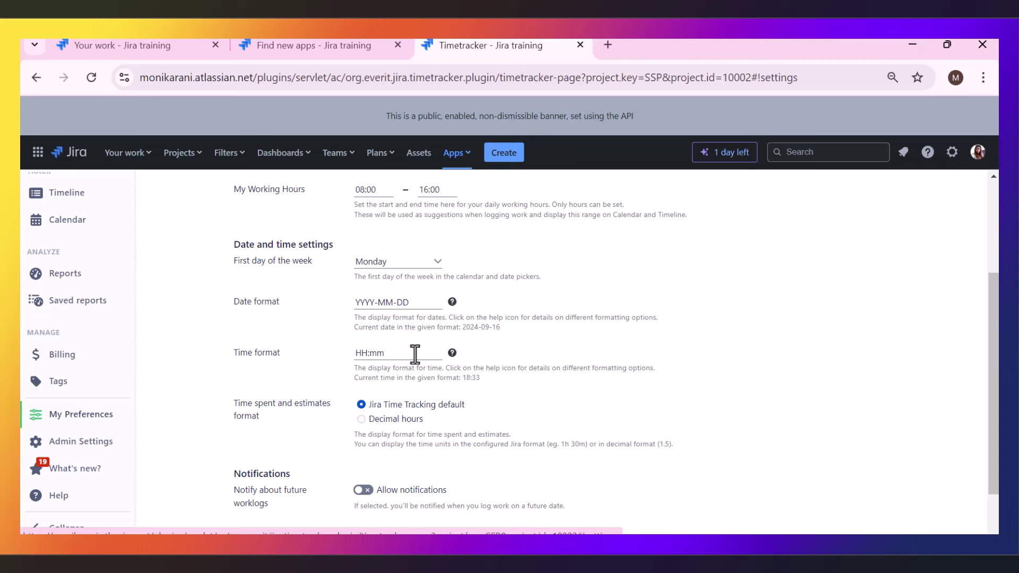
{"action": "scroll", "coordinate": [610, 419], "scroll_direction": "down", "scroll_amount": 2}
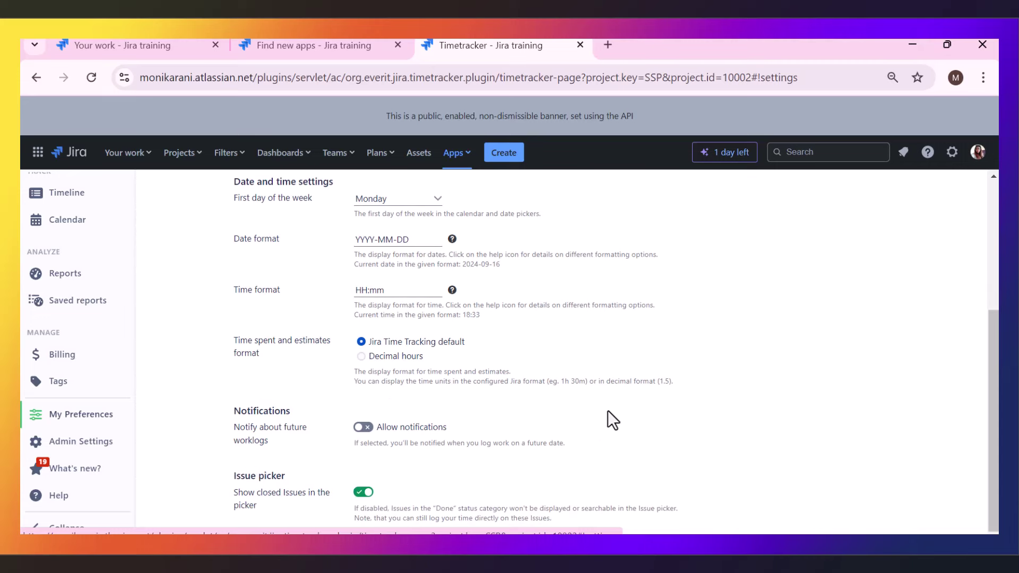
{"action": "scroll", "coordinate": [608, 412], "scroll_direction": "up", "scroll_amount": 4}
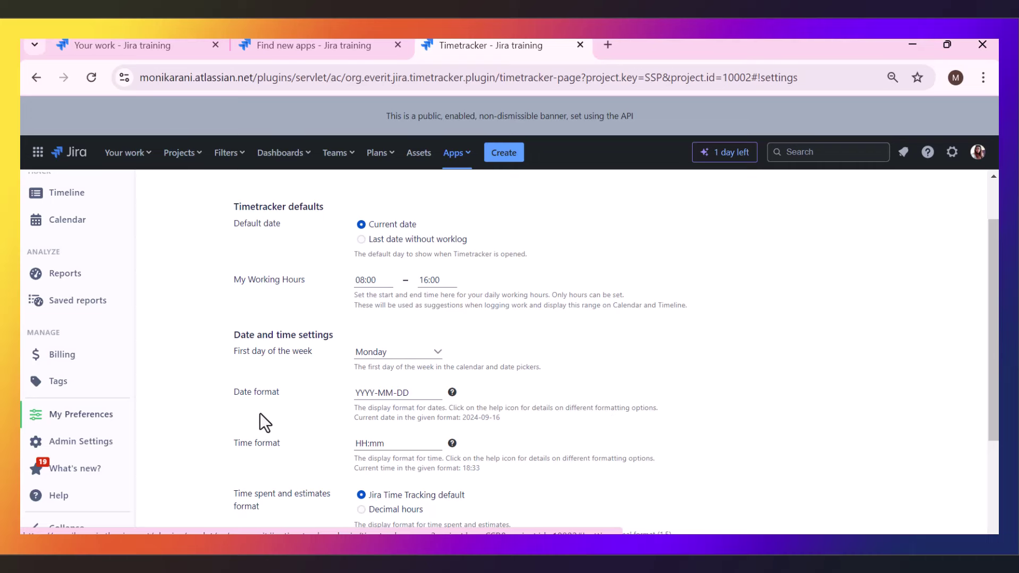
{"action": "scroll", "coordinate": [260, 412], "scroll_direction": "down", "scroll_amount": 2}
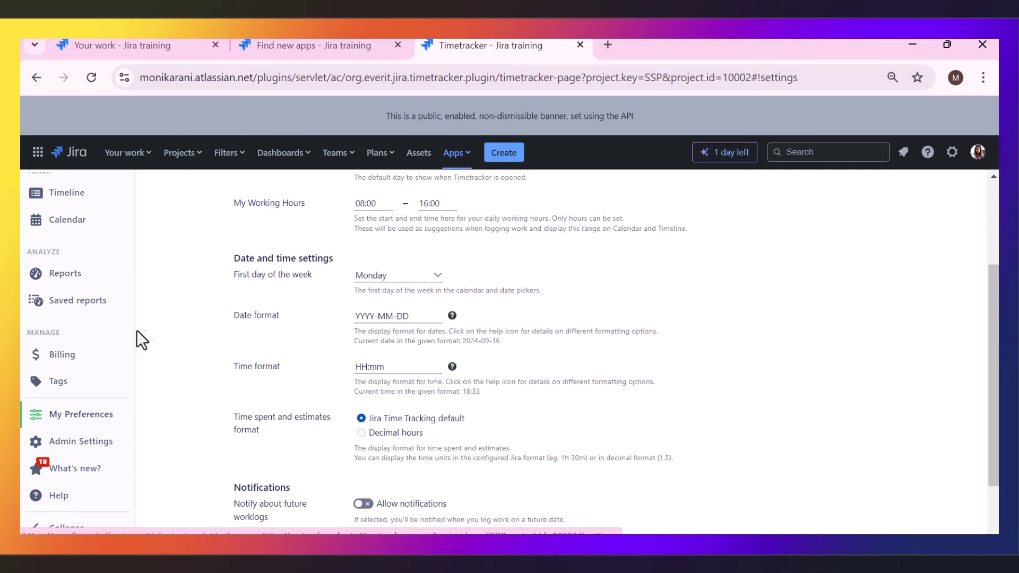
Step: Review the Logging Time rules in Timetracker's admin settings, including mandatory fields, tag and hour limits, and past and future logging
{"action": "left_click", "coordinate": [83, 454]}
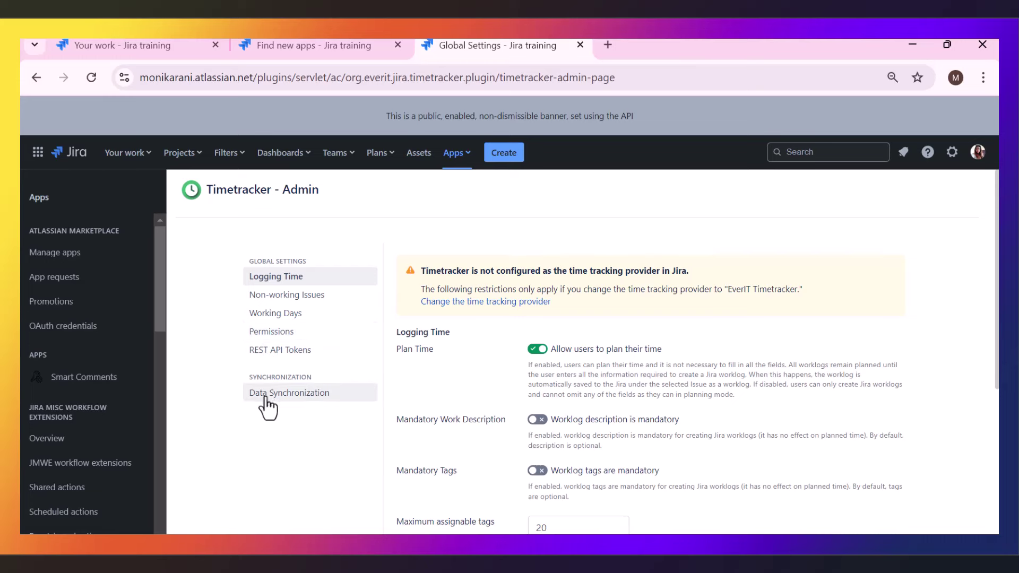
{"action": "scroll", "coordinate": [734, 410], "scroll_direction": "down", "scroll_amount": 2}
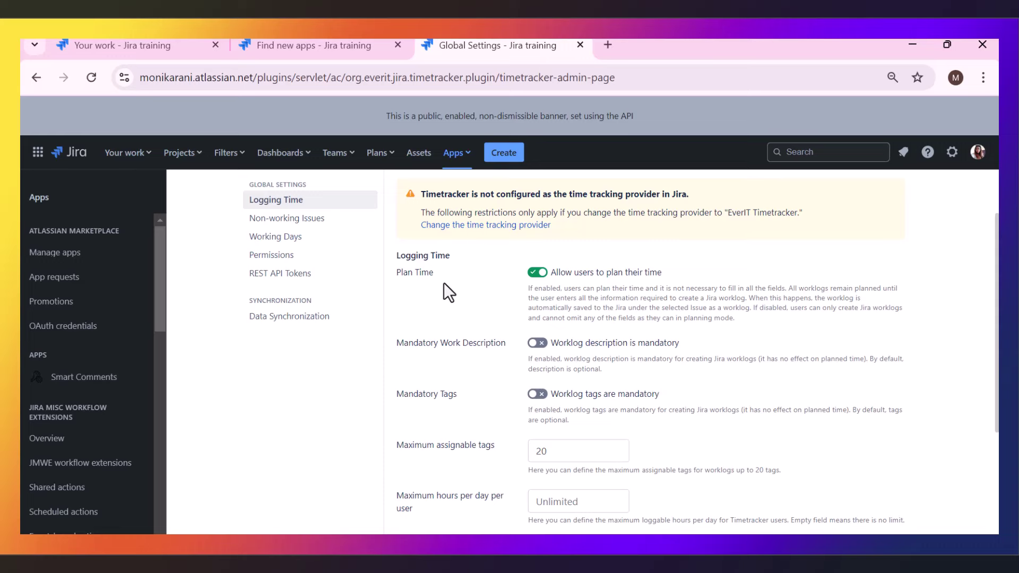
{"action": "scroll", "coordinate": [656, 380], "scroll_direction": "down", "scroll_amount": 4}
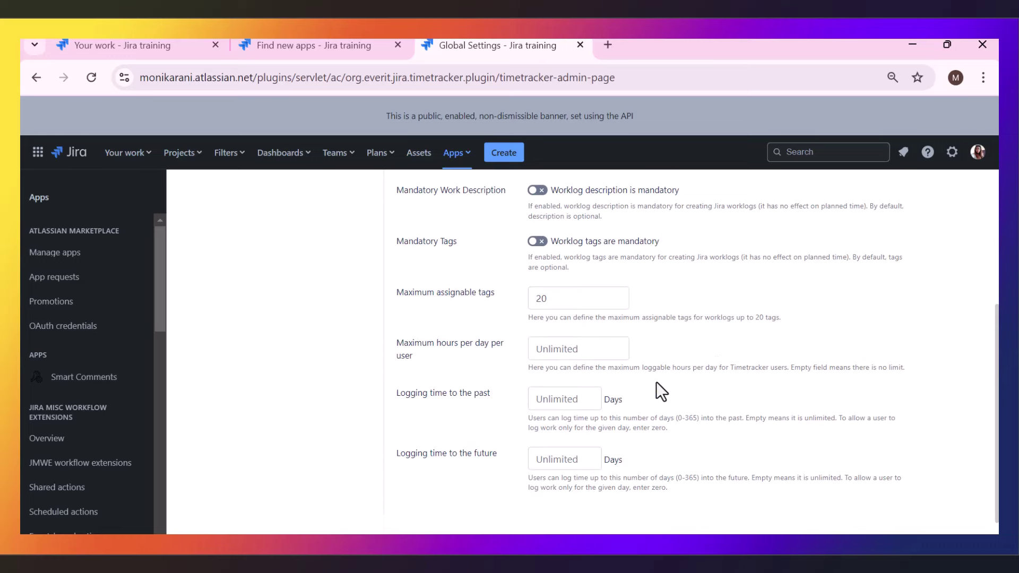
{"action": "scroll", "coordinate": [656, 381], "scroll_direction": "up", "scroll_amount": 1}
{"action": "scroll", "coordinate": [655, 383], "scroll_direction": "up", "scroll_amount": 3}
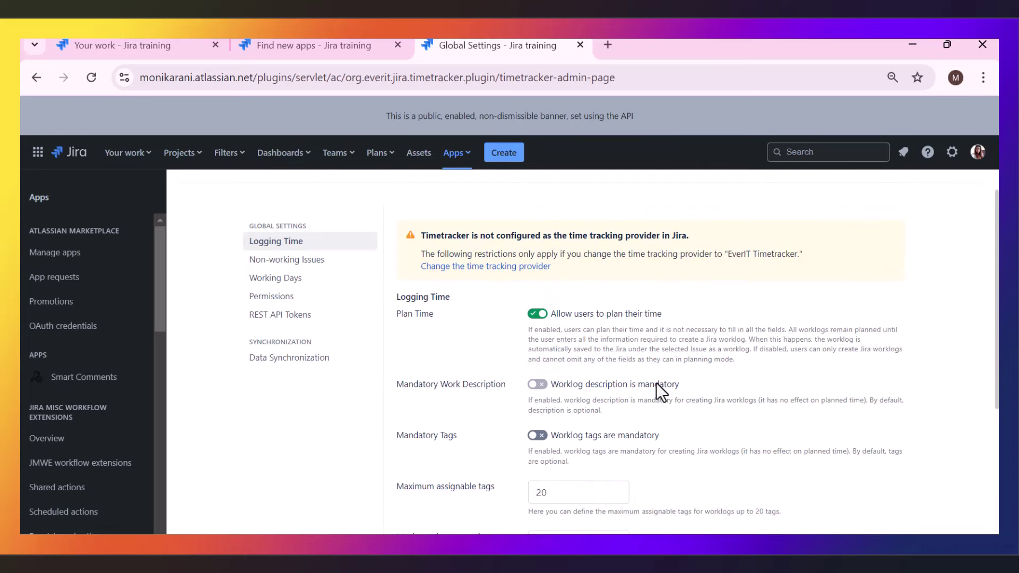
Step: Examine the admin settings for non-working issues, working days, and permissions to log work, report, and manage billing and tags
{"action": "left_click", "coordinate": [277, 262]}
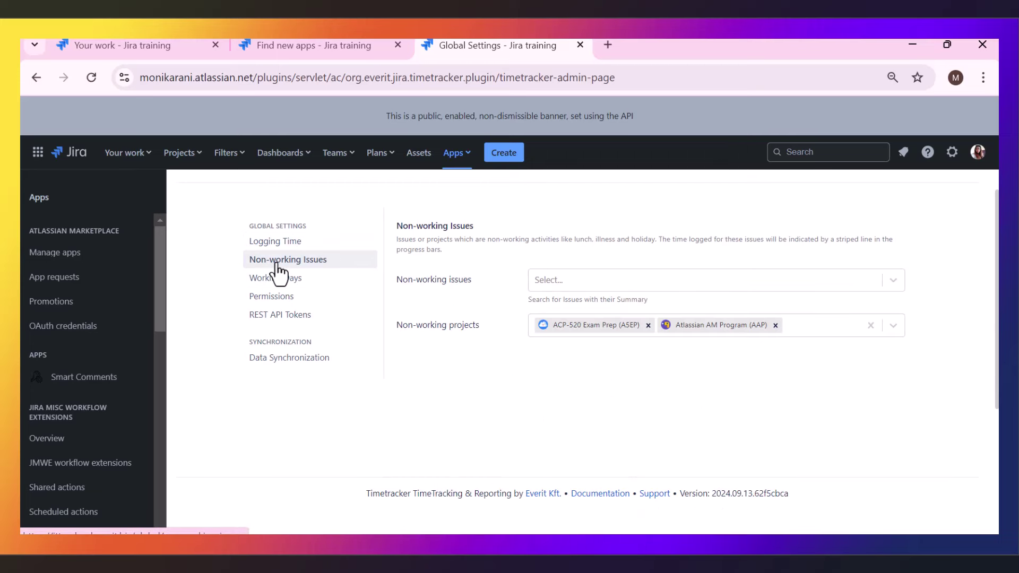
{"action": "left_click", "coordinate": [281, 278]}
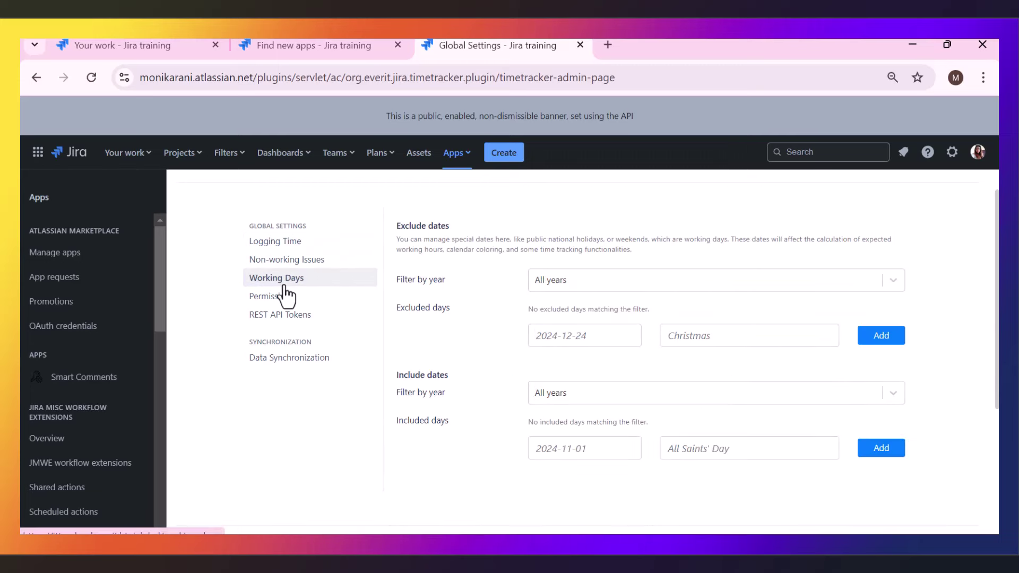
{"action": "left_click", "coordinate": [282, 299]}
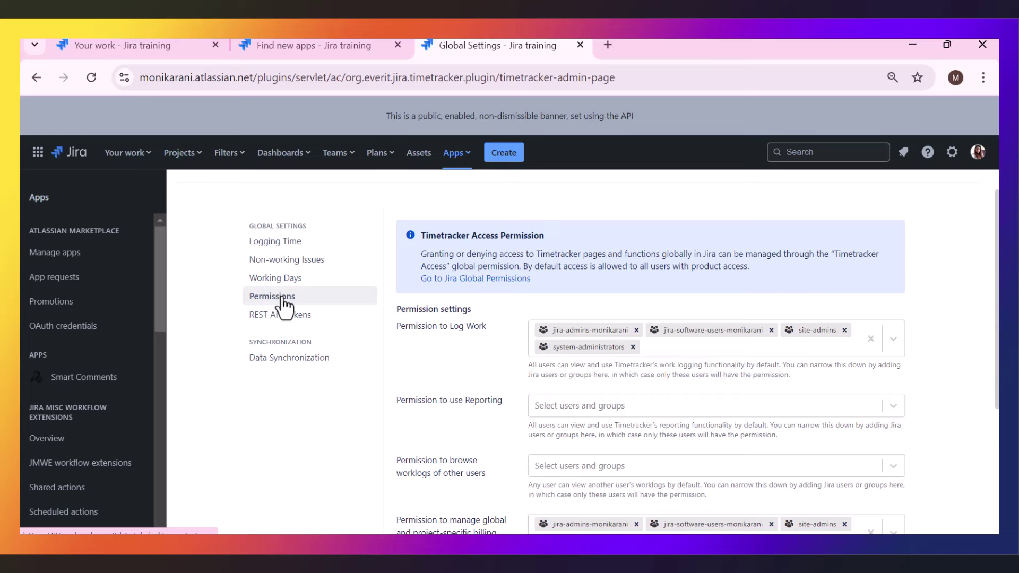
{"action": "scroll", "coordinate": [483, 402], "scroll_direction": "down", "scroll_amount": 3}
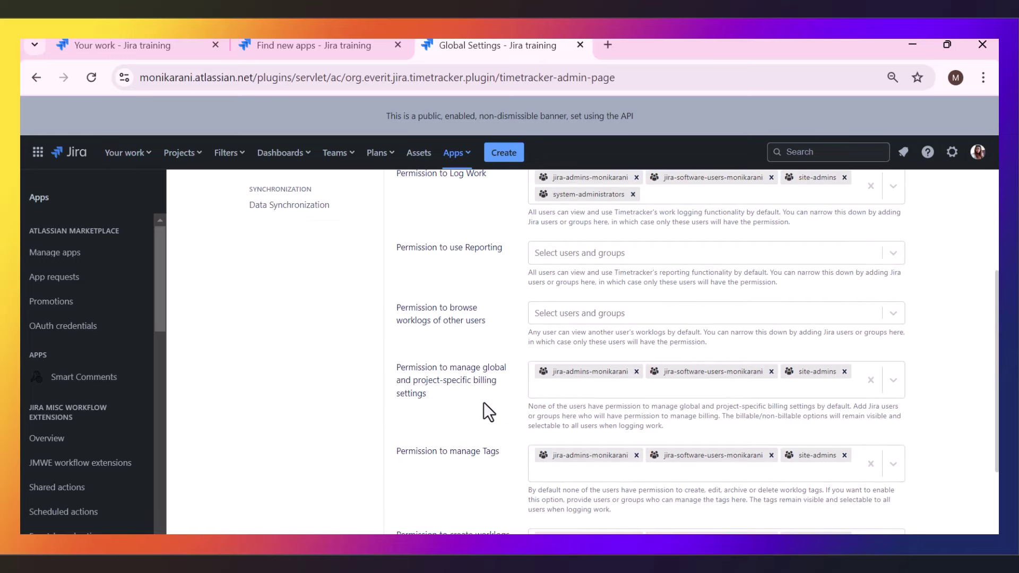
{"action": "scroll", "coordinate": [483, 409], "scroll_direction": "up", "scroll_amount": 3}
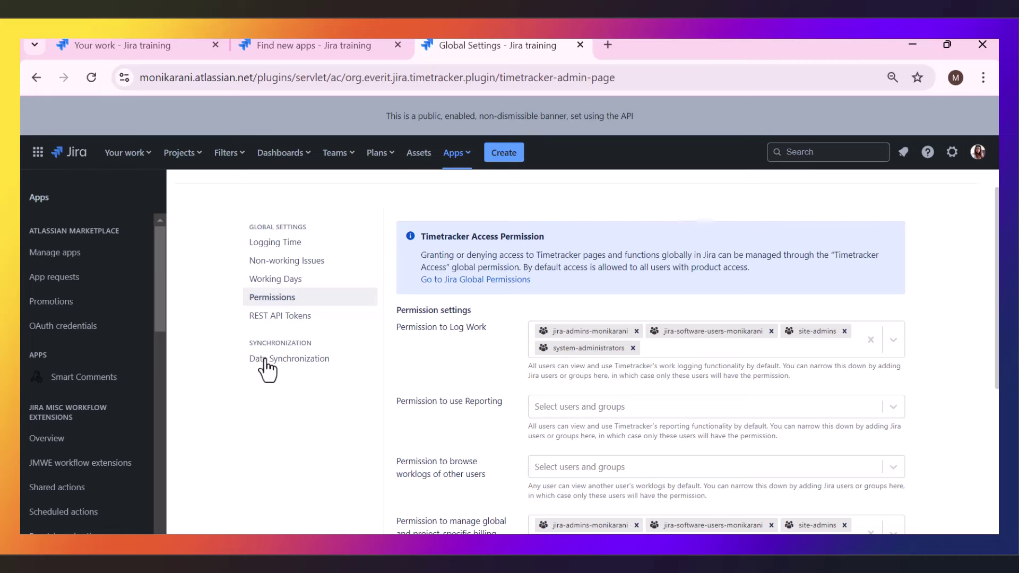
Step: View the REST API token generation setting, open the Timetracker REST API documentation page, and select its web address
{"action": "left_click", "coordinate": [268, 318]}
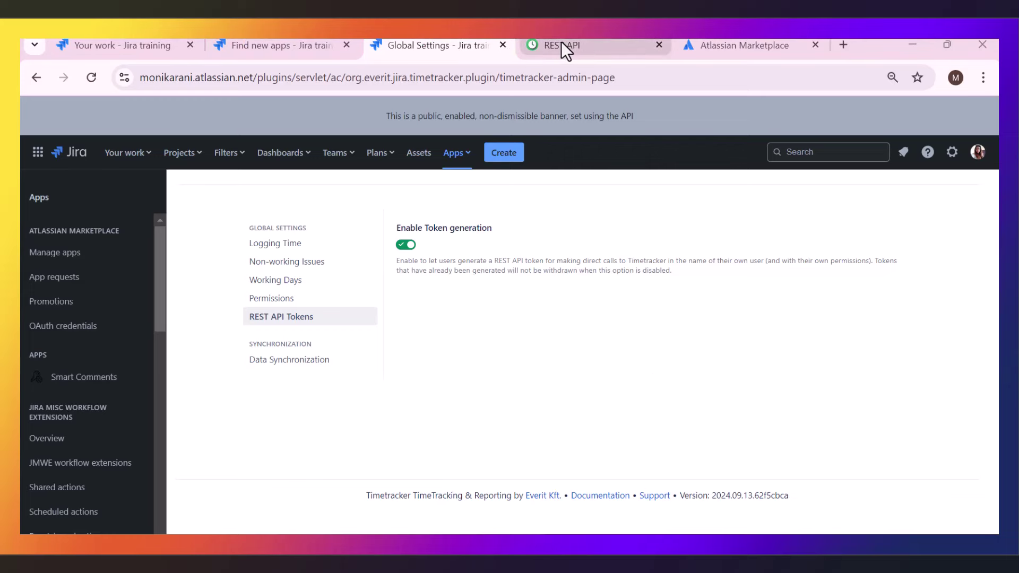
{"action": "left_click", "coordinate": [562, 45]}
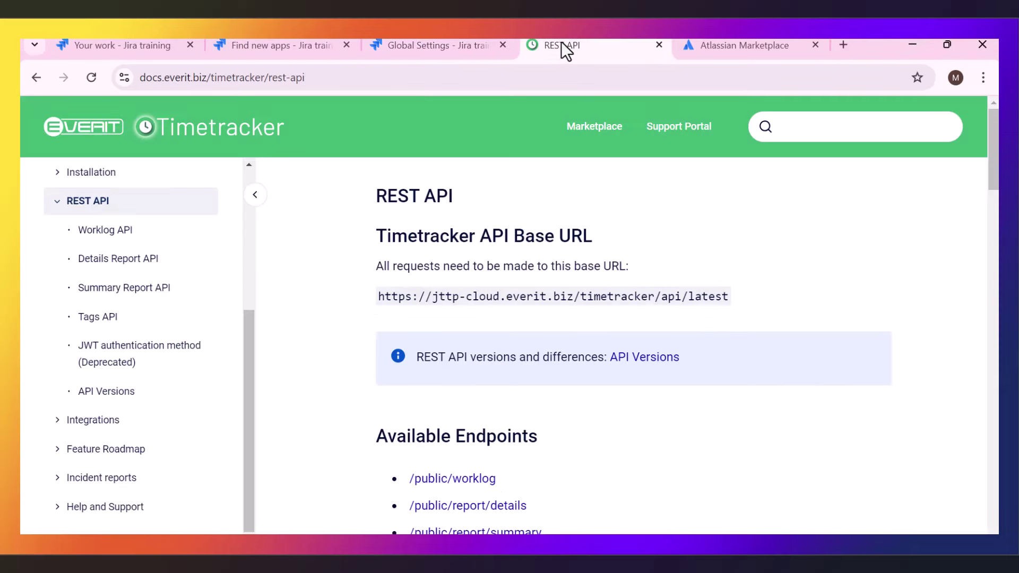
{"action": "left_click_drag", "start_coordinate": [317, 78], "coordinate": [132, 88]}
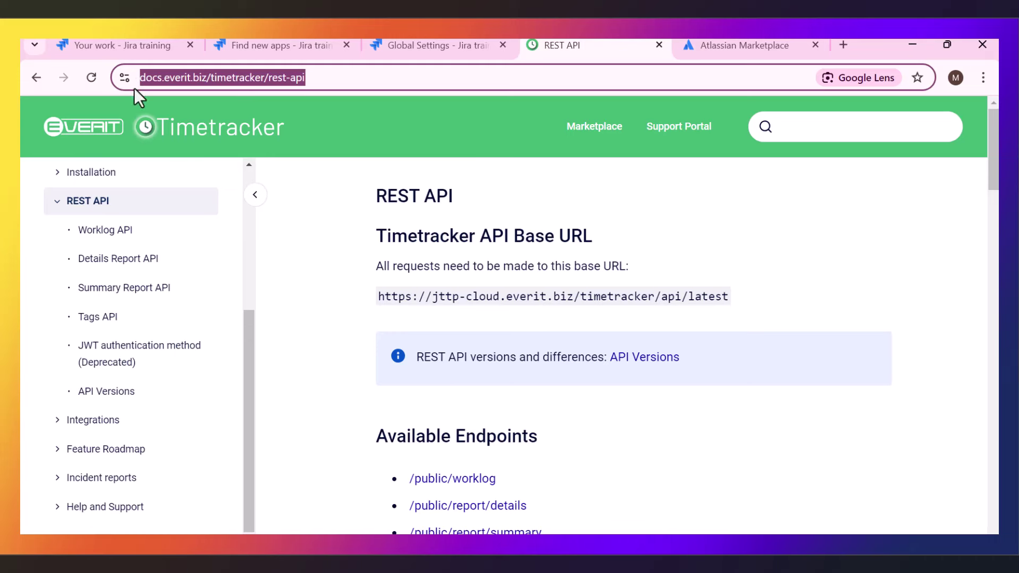
Step: Read through the Timetracker REST API documentation, from the base URL and endpoints to token authentication and the CURL and JavaScript examples
{"action": "left_click", "coordinate": [317, 278]}
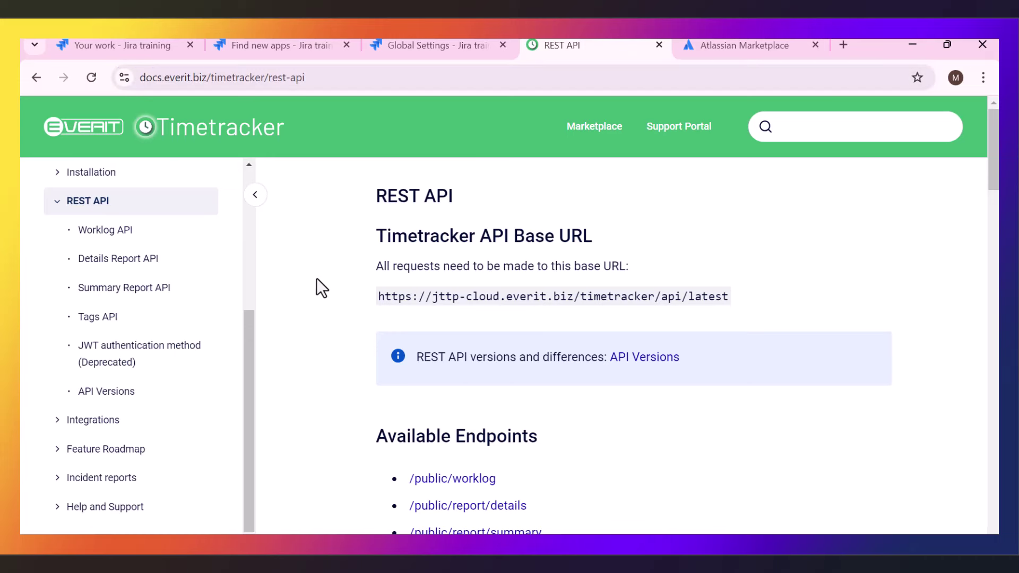
{"action": "scroll", "coordinate": [715, 402], "scroll_direction": "down", "scroll_amount": 5}
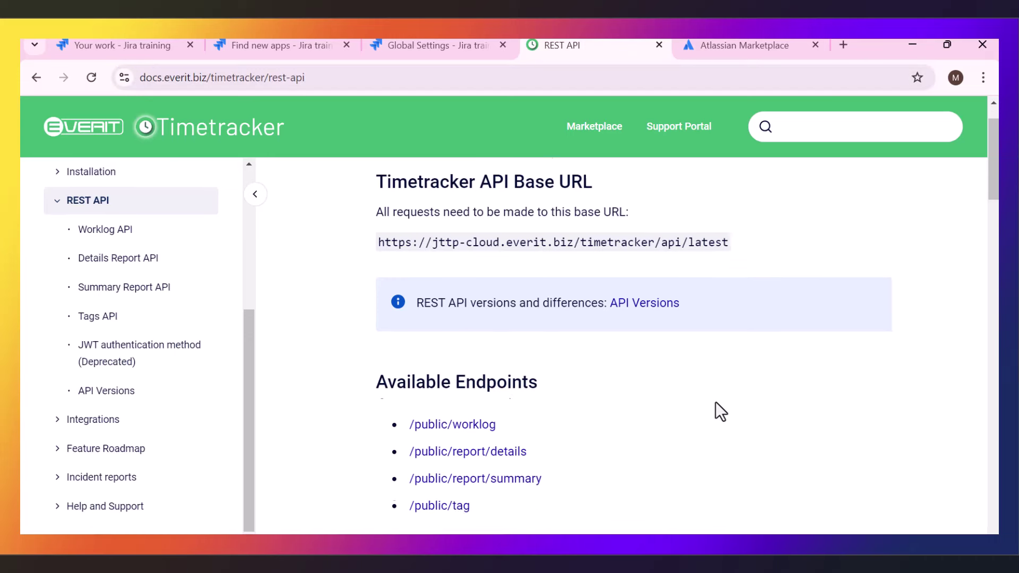
{"action": "scroll", "coordinate": [715, 402], "scroll_direction": "down", "scroll_amount": 3}
{"action": "scroll", "coordinate": [715, 402], "scroll_direction": "down", "scroll_amount": 12}
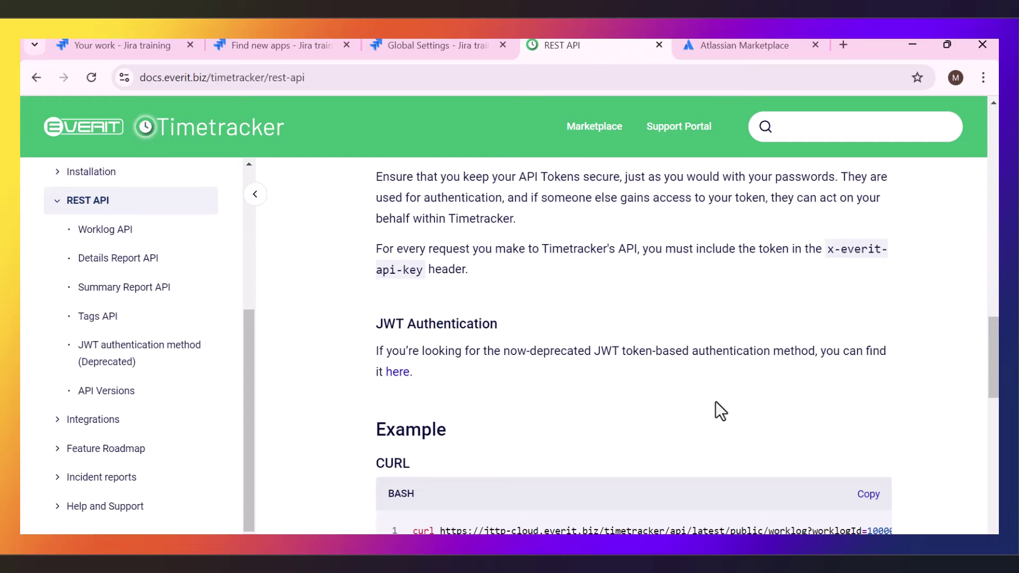
{"action": "scroll", "coordinate": [720, 411], "scroll_direction": "down", "scroll_amount": 10}
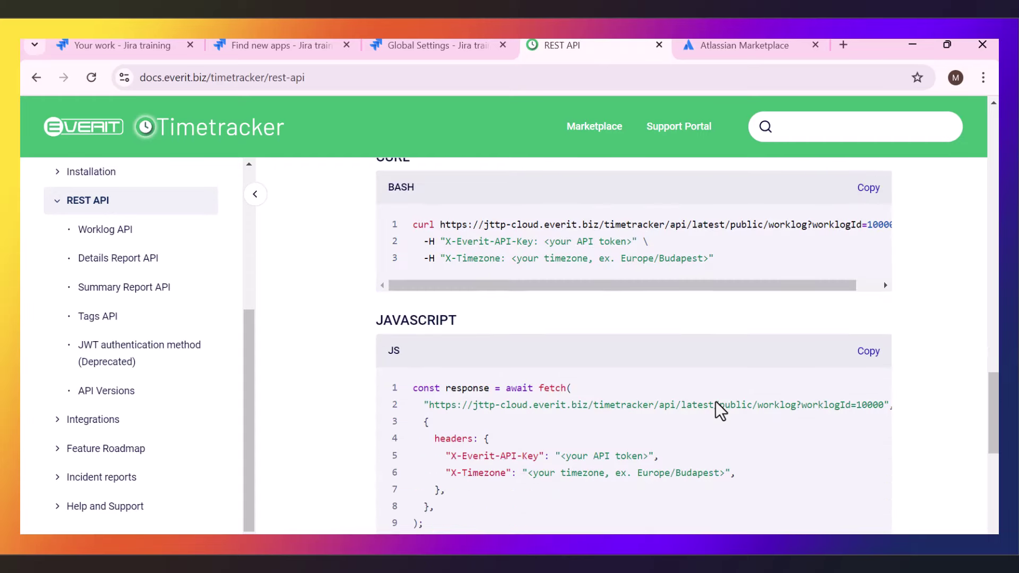
{"action": "scroll", "coordinate": [715, 402], "scroll_direction": "up", "scroll_amount": 8}
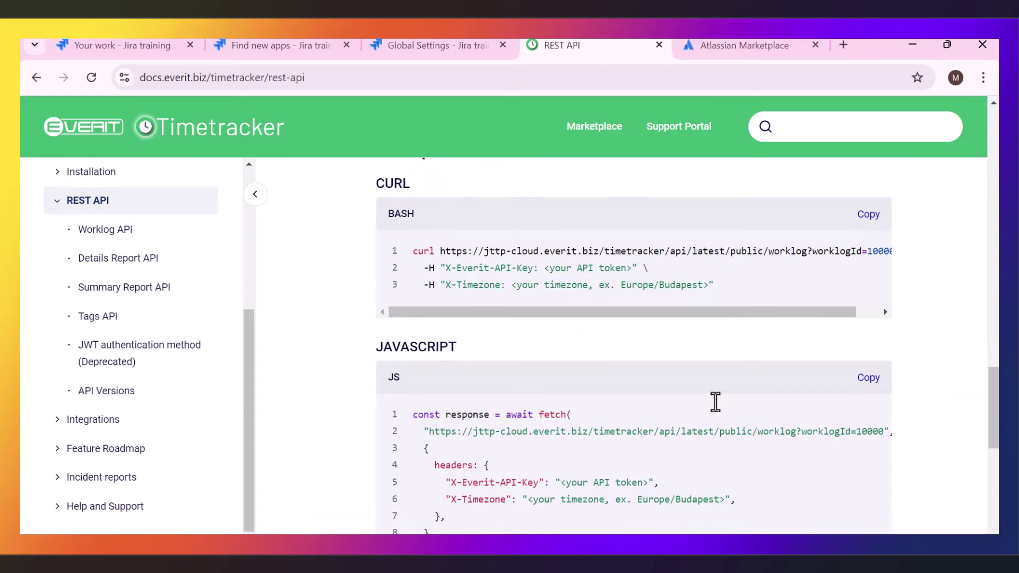
{"action": "left_click", "coordinate": [212, 78]}
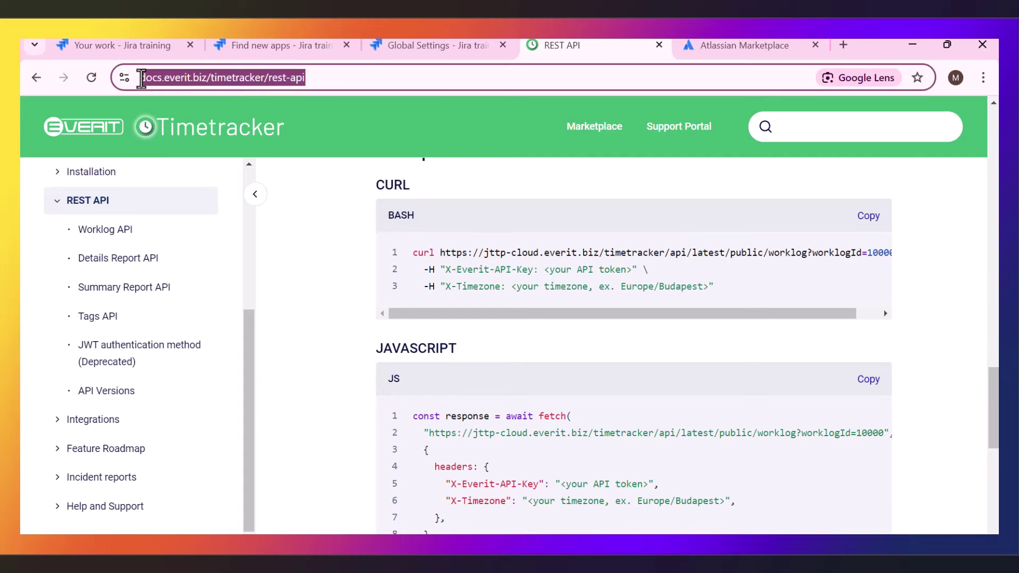
{"action": "left_click", "coordinate": [933, 259]}
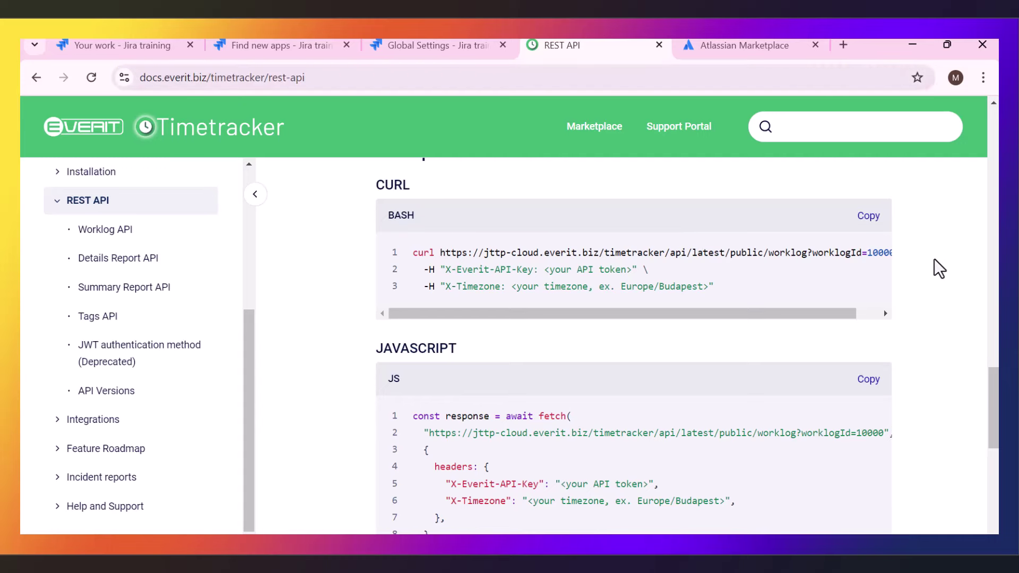
Step: Switch to the Timetracker listing on Atlassian Marketplace and review its overview of timesheet reports and time tracking features
{"action": "key", "text": "ctrl+Tab"}
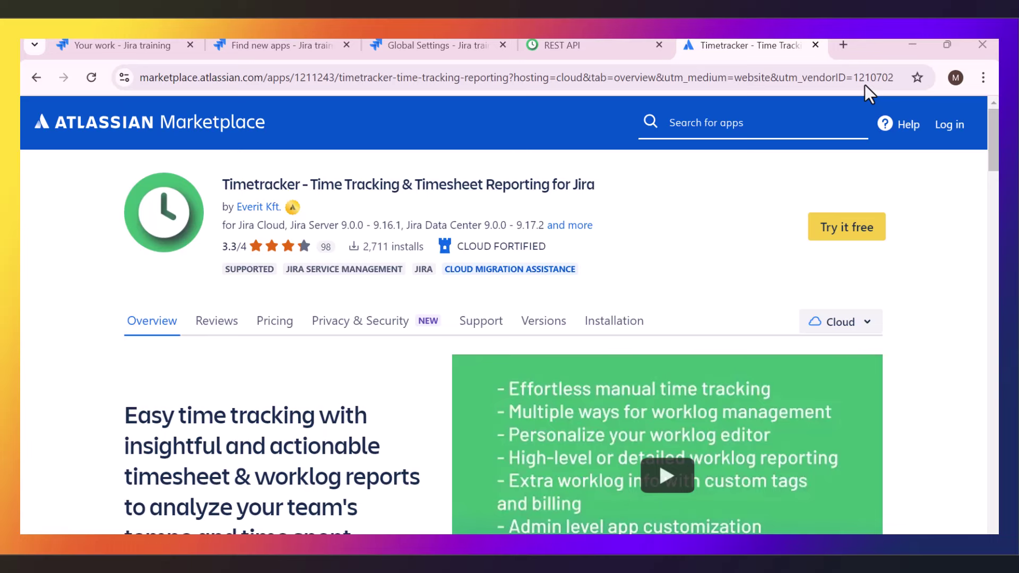
{"action": "scroll", "coordinate": [687, 286], "scroll_direction": "down", "scroll_amount": 6}
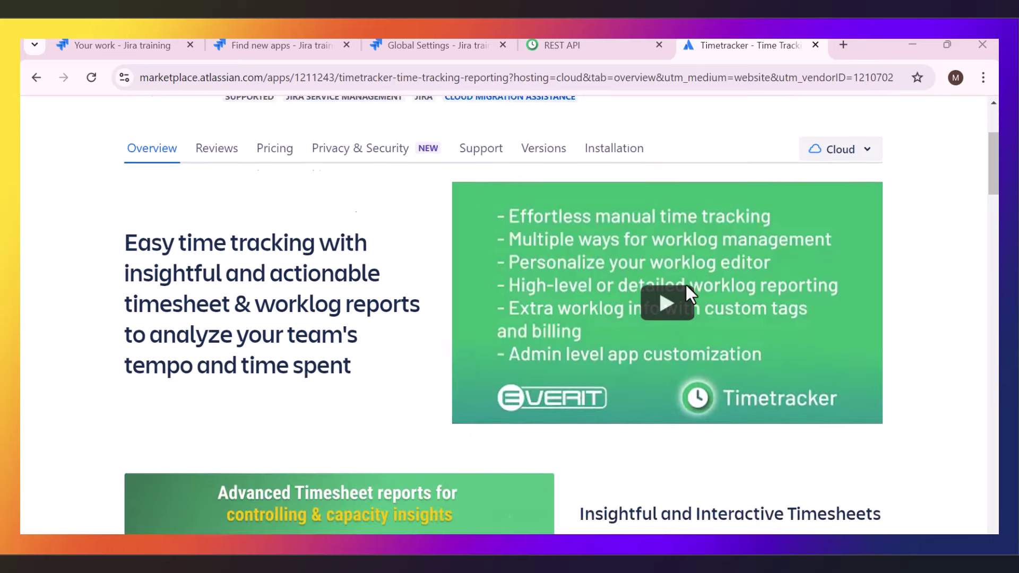
{"action": "scroll", "coordinate": [686, 287], "scroll_direction": "down", "scroll_amount": 5}
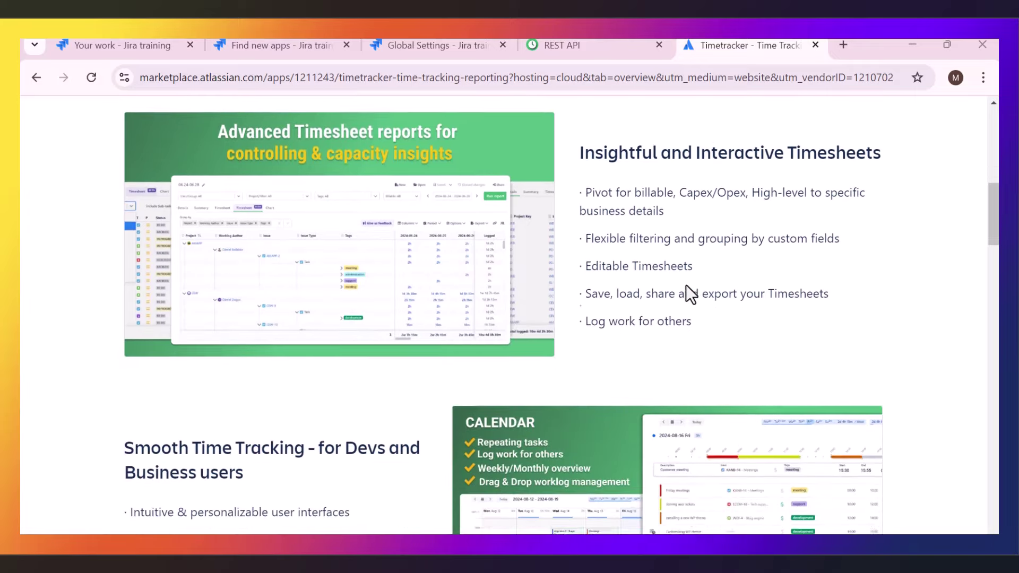
{"action": "scroll", "coordinate": [685, 315], "scroll_direction": "down", "scroll_amount": 2}
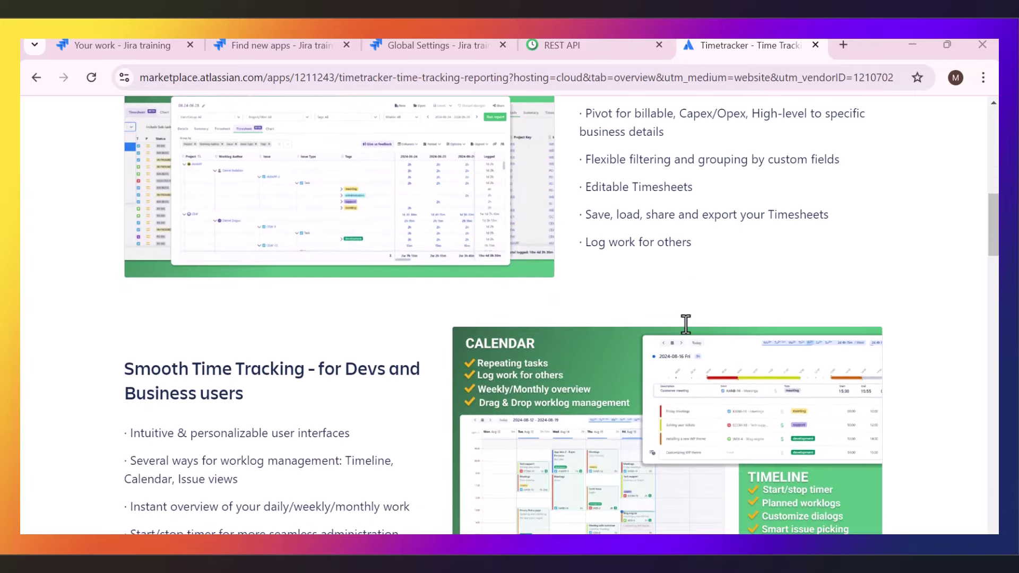
{"action": "scroll", "coordinate": [685, 323], "scroll_direction": "down", "scroll_amount": 6}
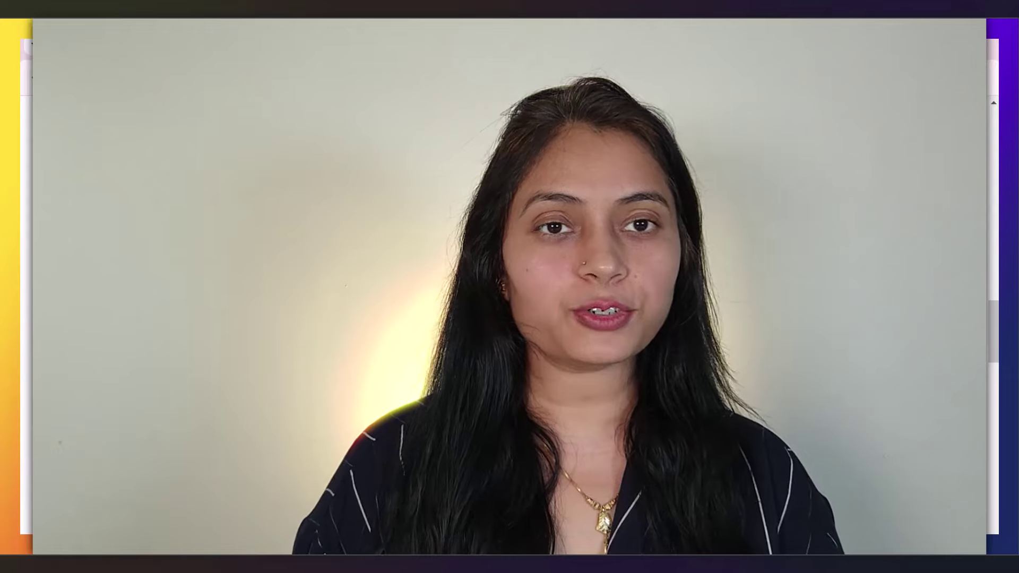